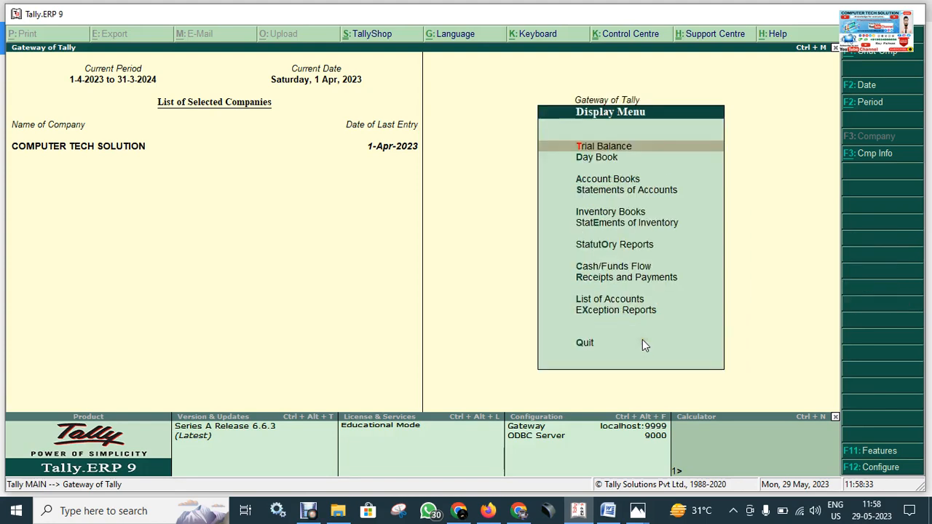
Step: Open the Day Book report from the Display Menu
{"action": "key", "text": "Down"}
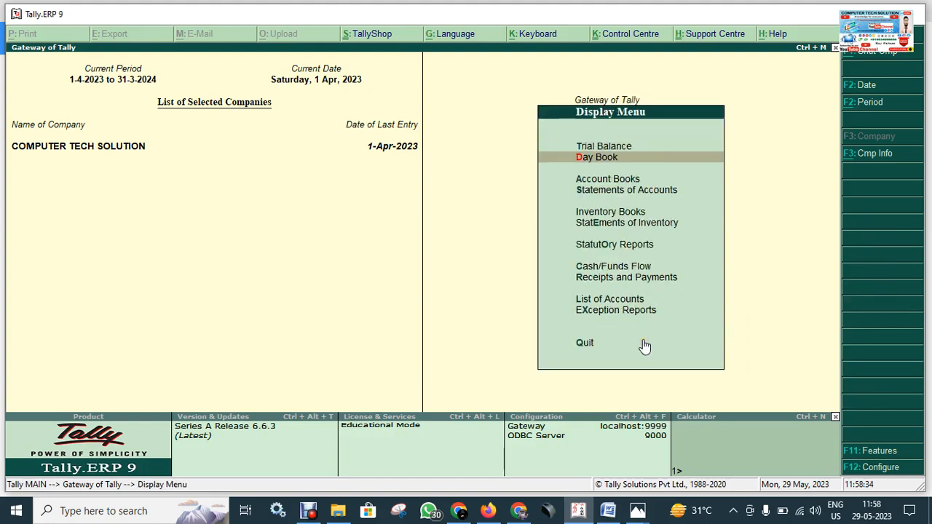
{"action": "left_click", "coordinate": [648, 162]}
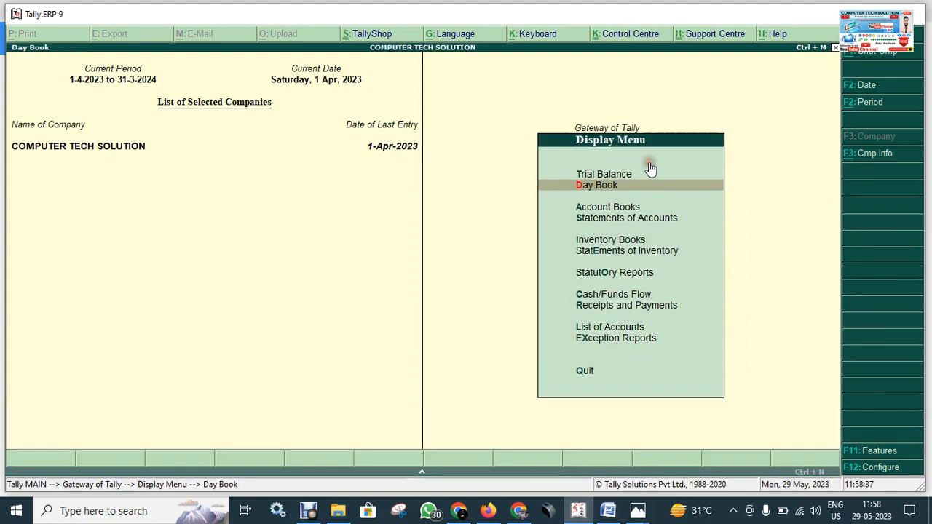
{"action": "left_click", "coordinate": [649, 163]}
{"action": "key", "text": "Escape"}
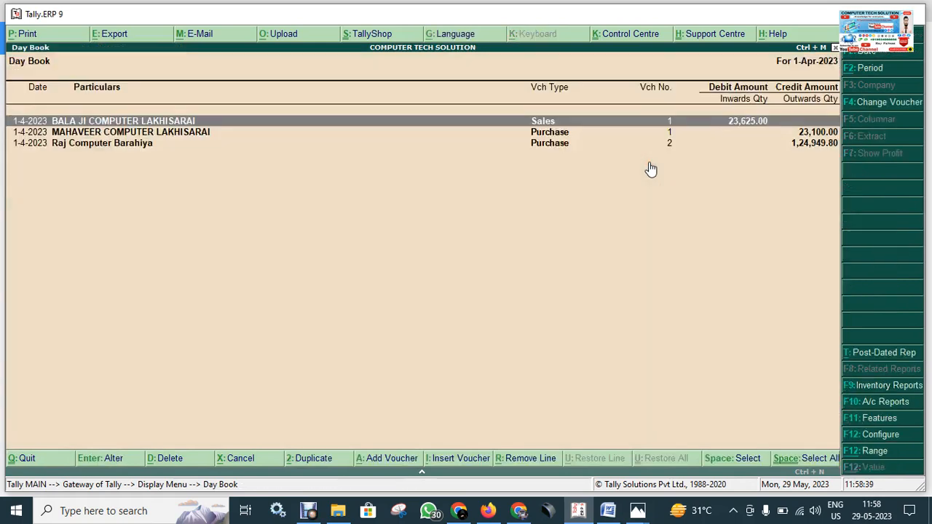
{"action": "key", "text": "Escape"}
{"action": "left_click", "coordinate": [650, 162]}
Step: Review the BALA JI COMPUTER LAKHISARAI sales voucher and return to the Day Book
{"action": "double_click", "coordinate": [225, 124]}
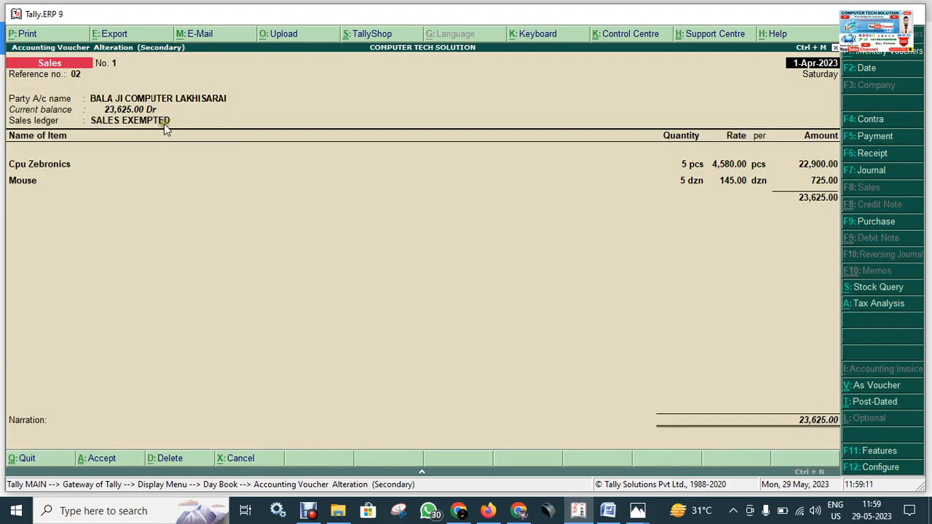
{"action": "key", "text": "Escape"}
{"action": "key", "text": "Return"}
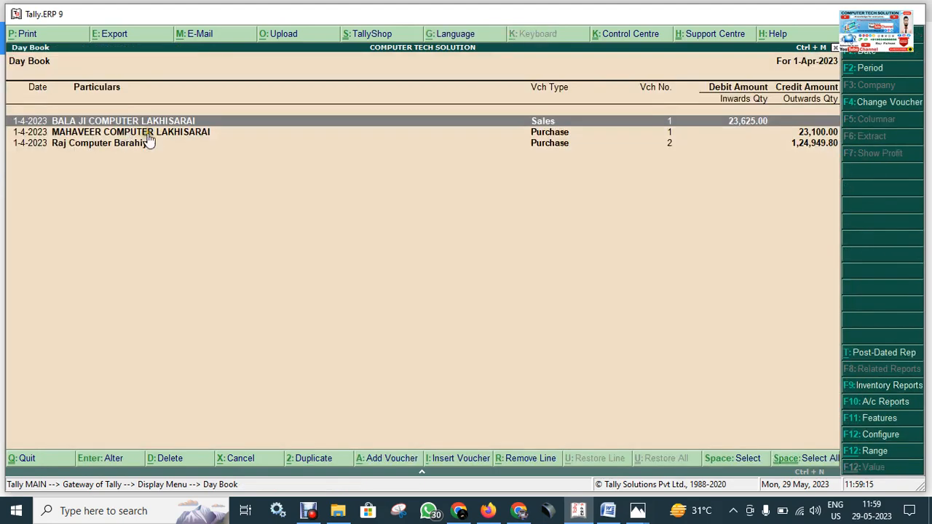
Step: Review the MAHAVEER COMPUTER LAKHISARAI purchase voucher and return to the Day Book
{"action": "left_click", "coordinate": [205, 137]}
{"action": "left_click", "coordinate": [205, 137]}
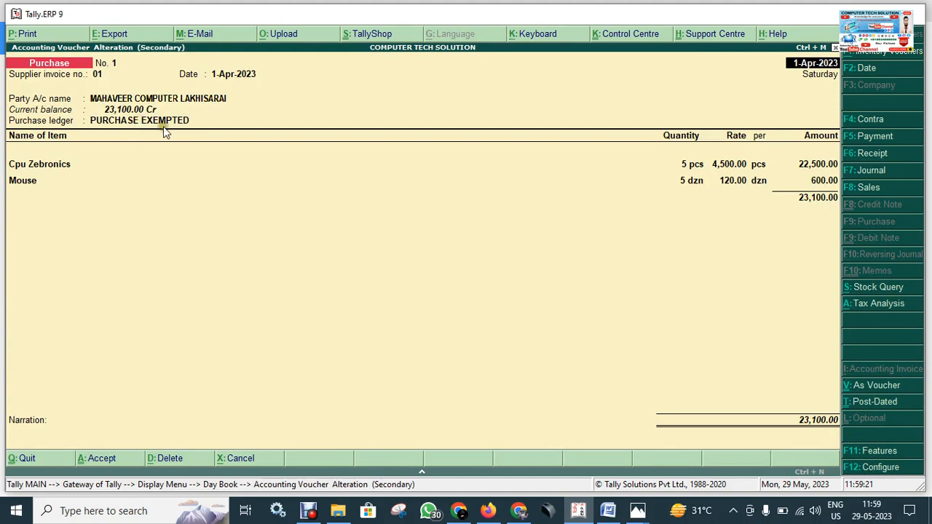
{"action": "key", "text": "Escape"}
{"action": "key", "text": "y"}
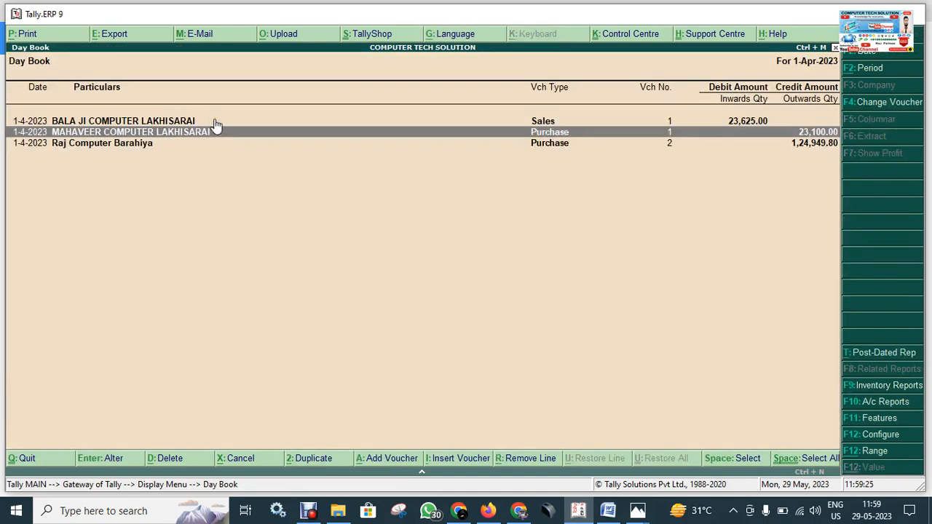
Step: Review the items in the Raj Computer Barahiya purchase voucher, and return to the Gateway of Tally
{"action": "left_click", "coordinate": [94, 149]}
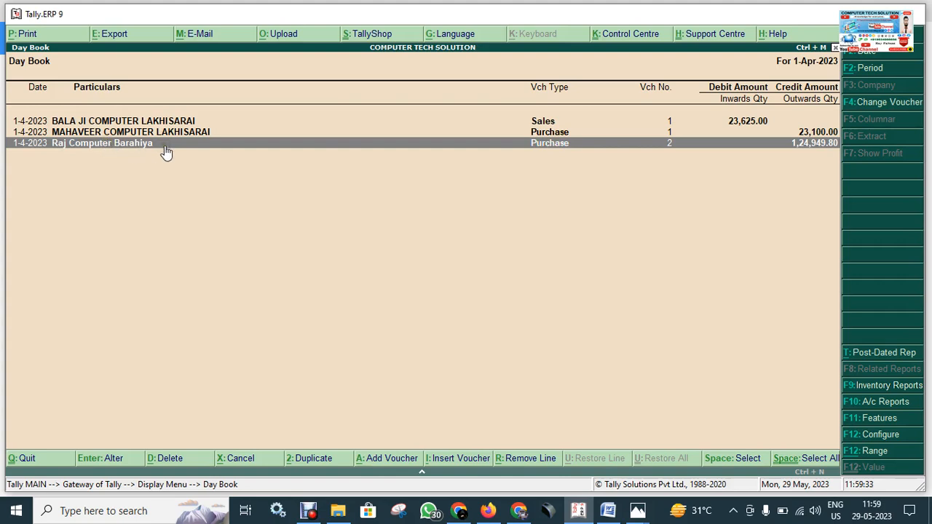
{"action": "left_click", "coordinate": [250, 149]}
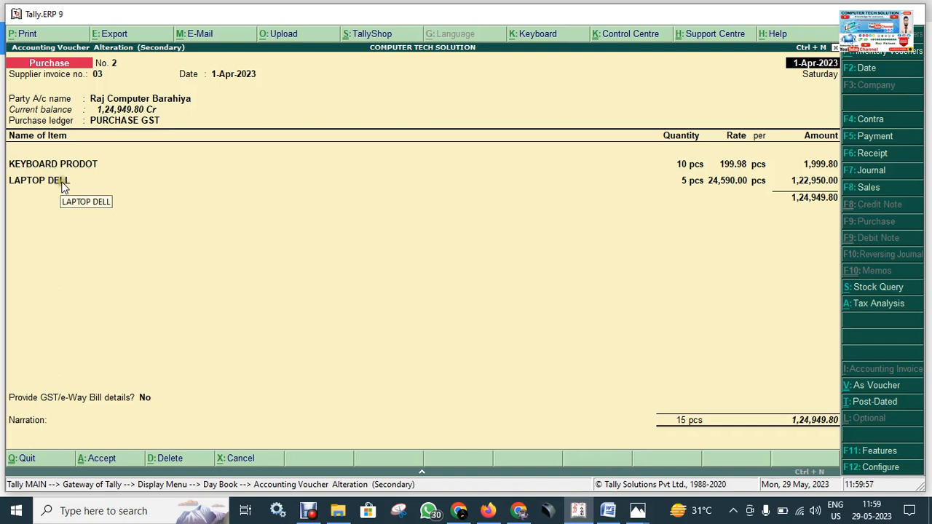
{"action": "left_click", "coordinate": [62, 180]}
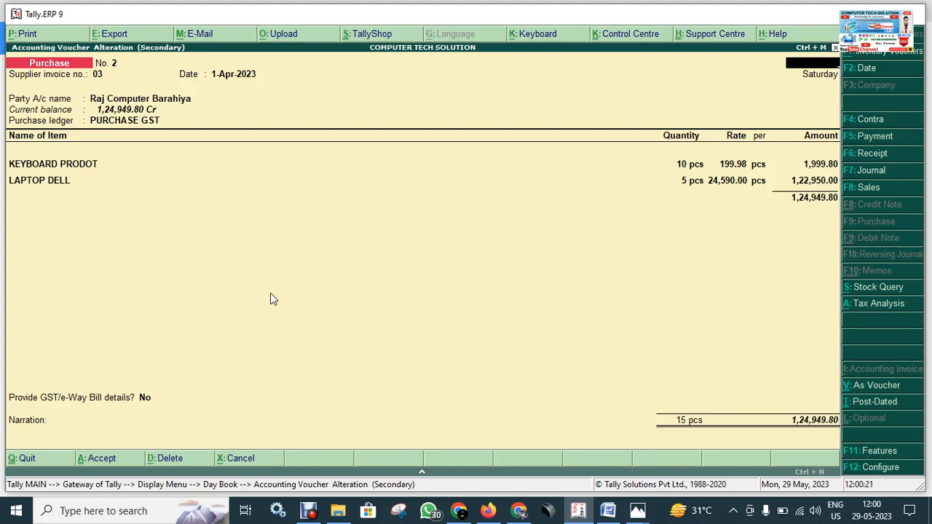
{"action": "key", "text": "Escape"}
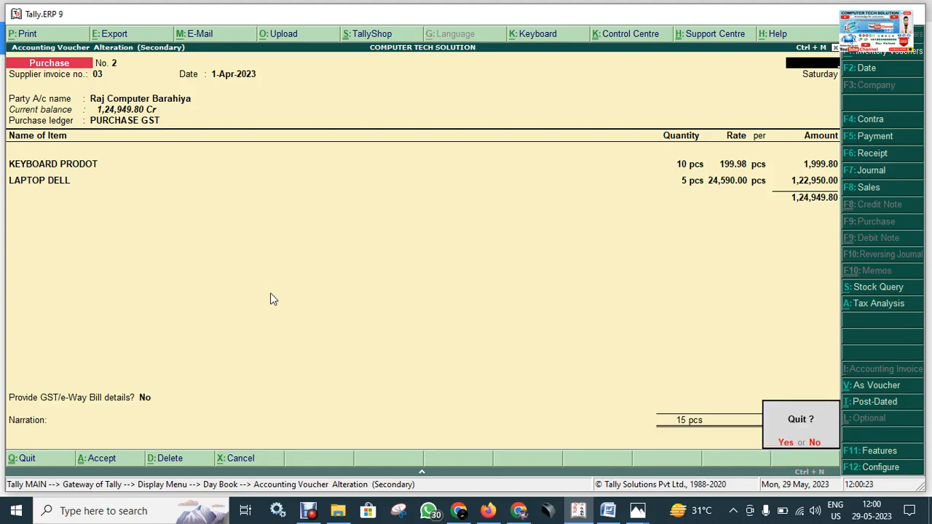
{"action": "key", "text": "y"}
{"action": "key", "text": "Escape"}
{"action": "key", "text": "Escape"}
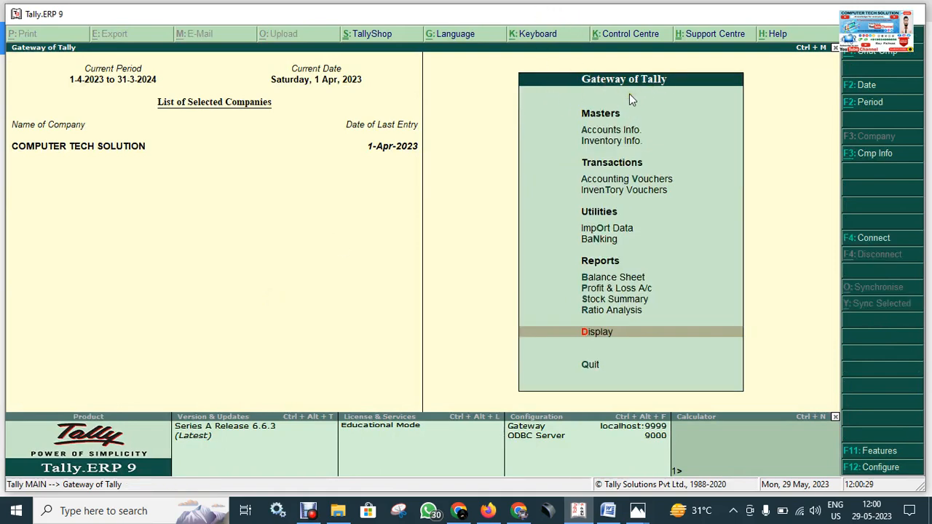
Step: Start a new purchase accounting voucher with supplier invoice number 03 dated 1-Apr-2023
{"action": "key", "text": "Up"}
{"action": "key", "text": "Up"}
{"action": "key", "text": "Up"}
{"action": "key", "text": "Up"}
{"action": "key", "text": "Up"}
{"action": "key", "text": "Up"}
{"action": "key", "text": "Up"}
{"action": "key", "text": "Up"}
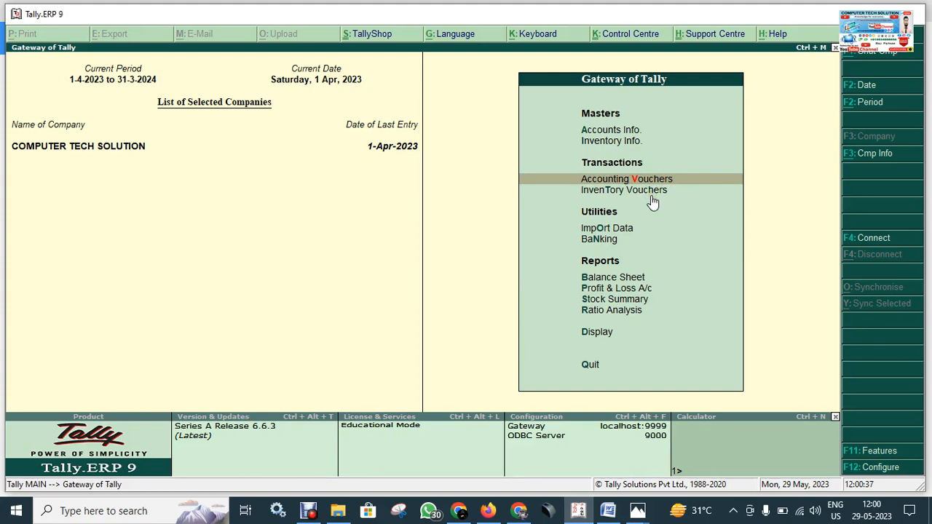
{"action": "key", "text": "Return"}
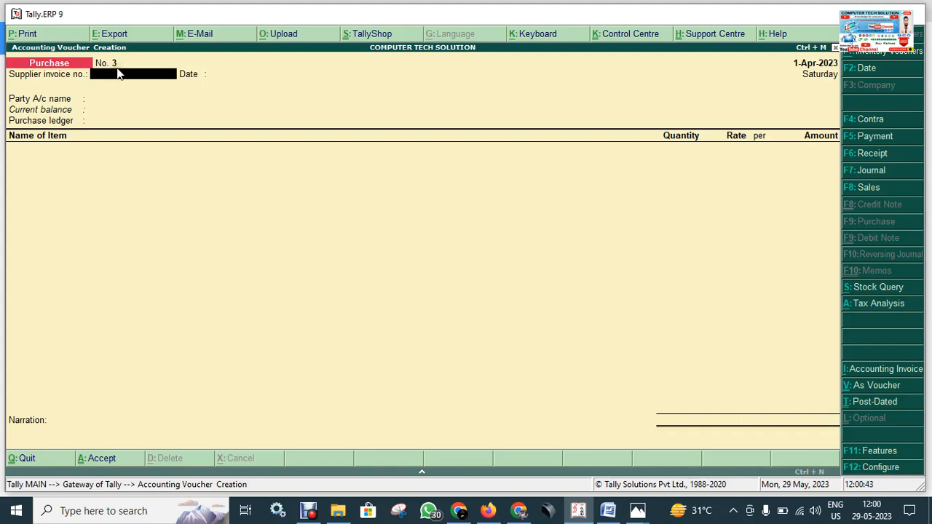
{"action": "type", "text": "03"}
{"action": "key", "text": "Return"}
{"action": "key", "text": "Return"}
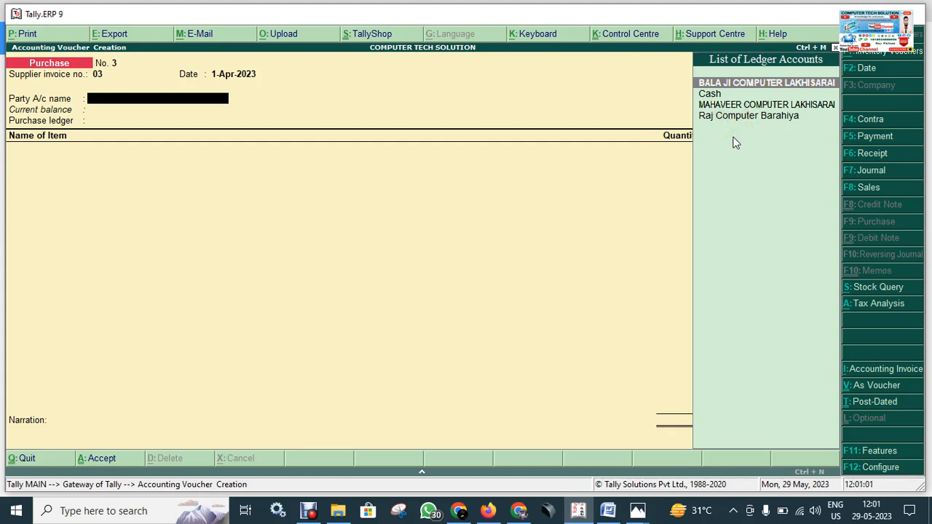
Step: Set the voucher's party account to Raj Computer Barahiya and accept the stored supplier details
{"action": "key", "text": "Down"}
{"action": "key", "text": "Down"}
{"action": "key", "text": "Down"}
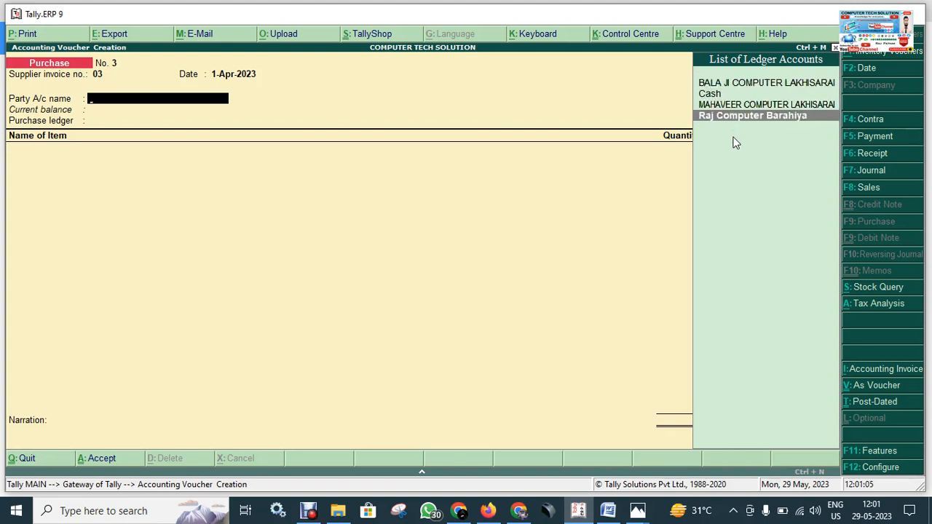
{"action": "key", "text": "Return"}
{"action": "key", "text": "Return"}
{"action": "key", "text": "Return"}
{"action": "key", "text": "Return"}
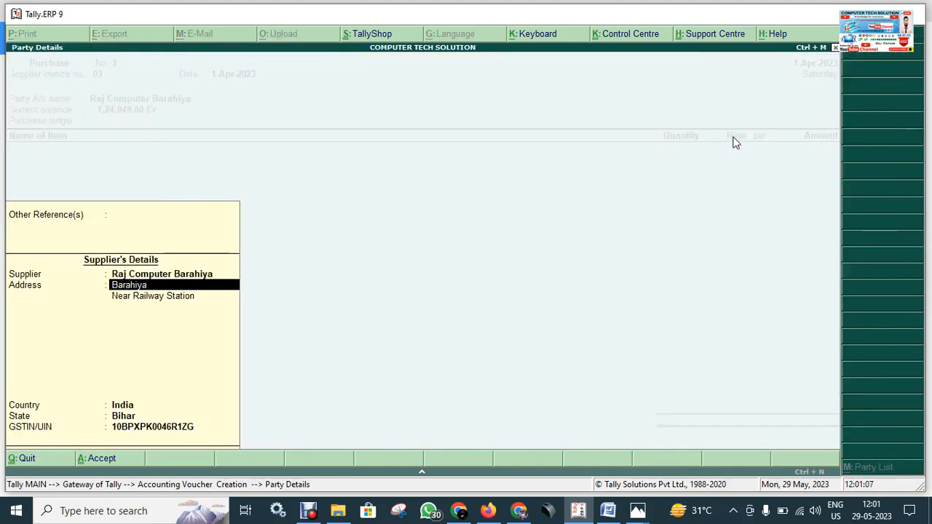
{"action": "key", "text": "Return"}
{"action": "key", "text": "Return"}
{"action": "key", "text": "Return"}
{"action": "key", "text": "Return"}
{"action": "key", "text": "Return"}
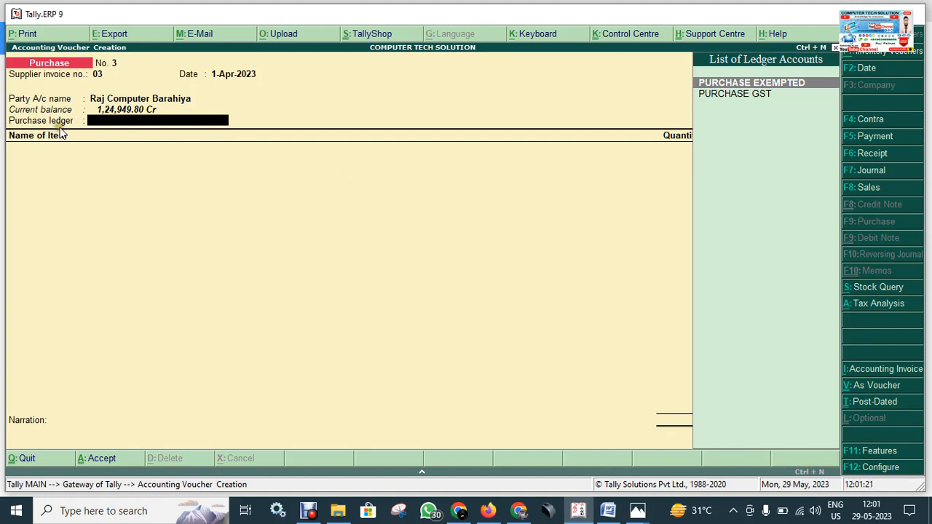
Step: Choose PURCHASE GST as the purchase ledger for the voucher
{"action": "left_click", "coordinate": [787, 99]}
{"action": "left_click", "coordinate": [772, 104]}
{"action": "left_click", "coordinate": [753, 101]}
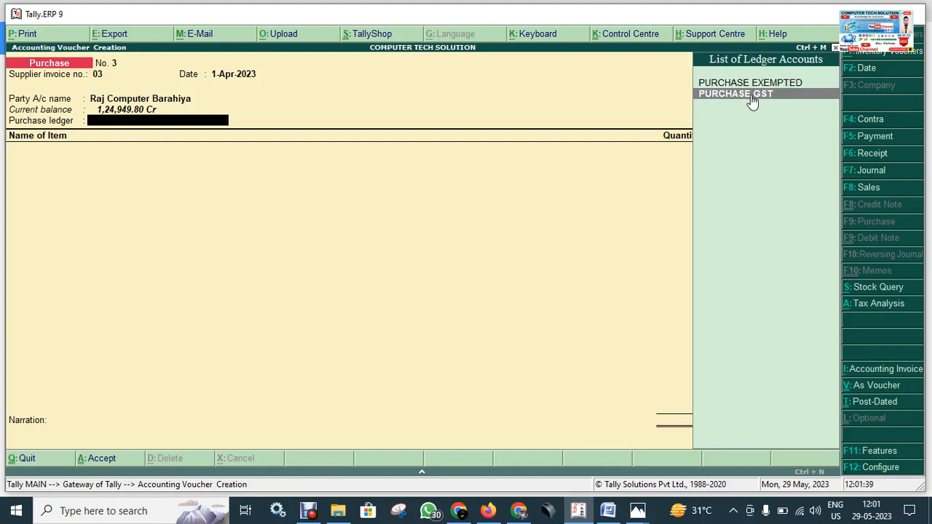
{"action": "key", "text": "Return"}
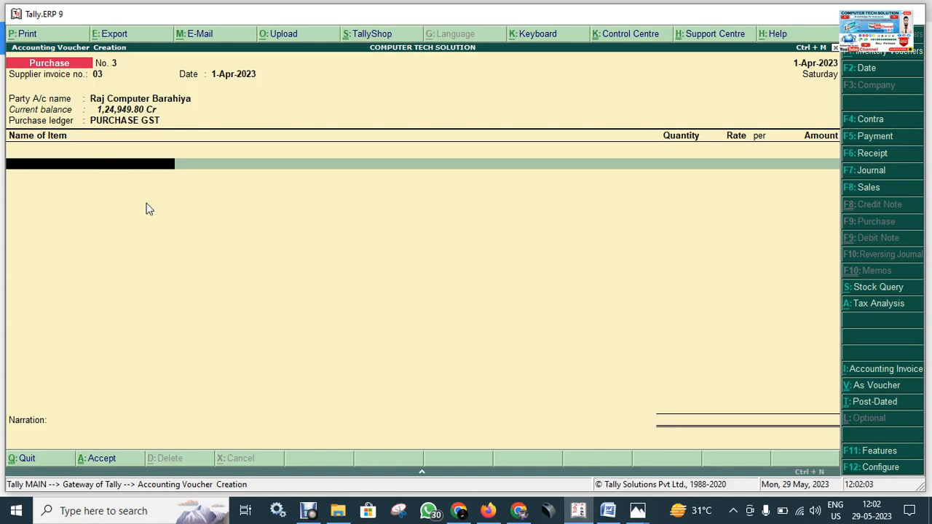
Step: Add the item KEYBOARD PRODOT with a quantity of 10 pcs, accepting the suggested rate of 199.98
{"action": "left_click", "coordinate": [574, 127]}
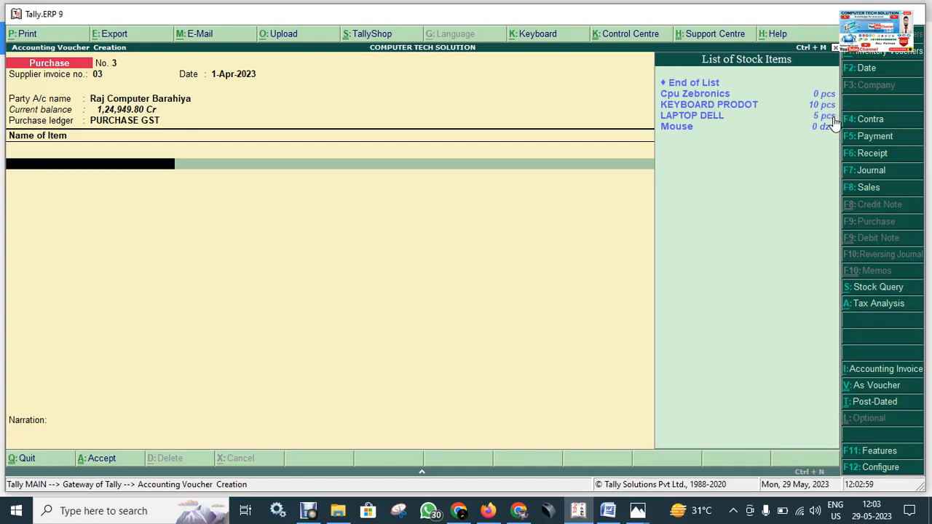
{"action": "key", "text": "Down"}
{"action": "key", "text": "Down"}
{"action": "key", "text": "Down"}
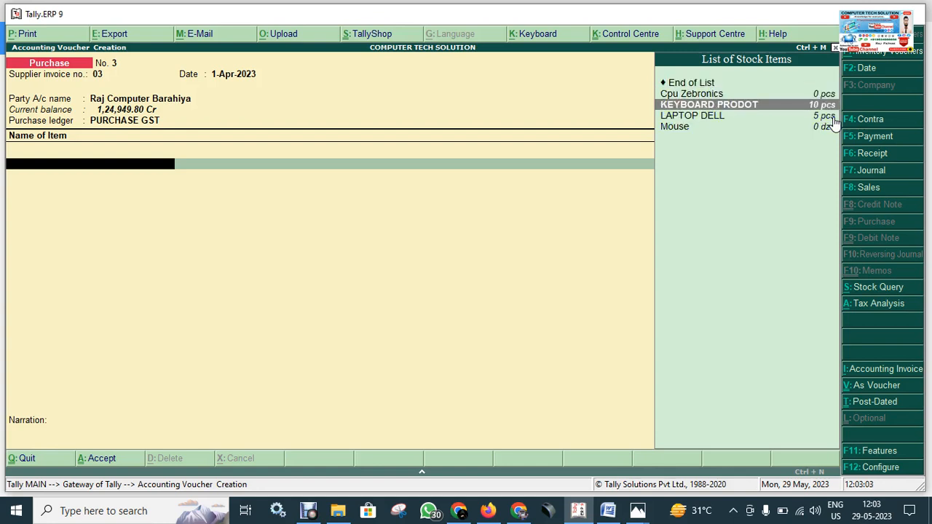
{"action": "key", "text": "Return"}
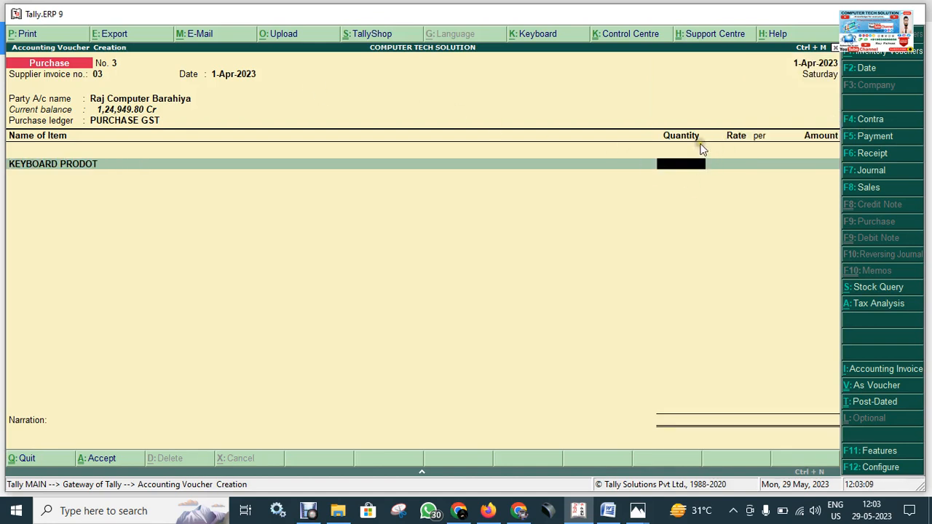
{"action": "type", "text": "10"}
{"action": "key", "text": "Return"}
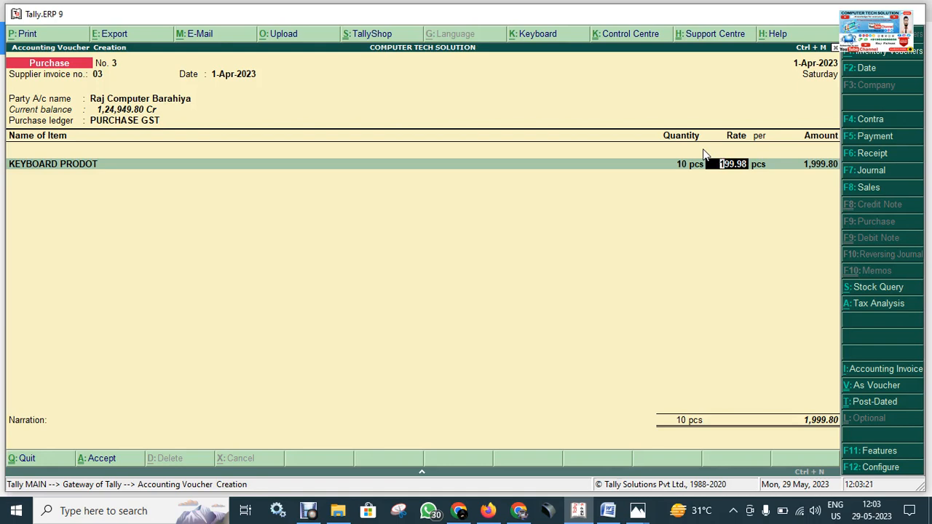
{"action": "key", "text": "Return"}
{"action": "key", "text": "Return"}
{"action": "key", "text": "Return"}
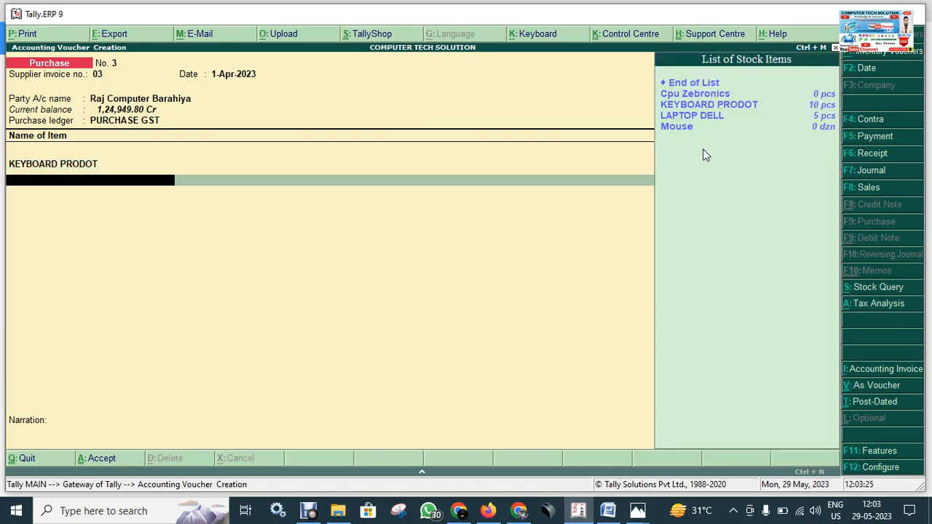
Step: Add the item LAPTOP DELL with a quantity of 5 pcs, accepting the suggested rate of 24,590.00
{"action": "key", "text": "Down"}
{"action": "key", "text": "Down"}
{"action": "key", "text": "Down"}
{"action": "key", "text": "Down"}
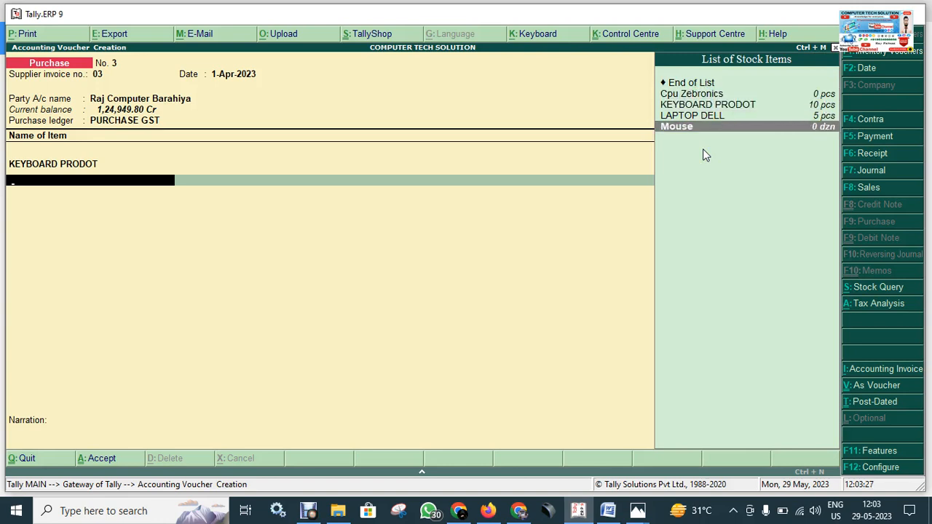
{"action": "key", "text": "Up"}
{"action": "key", "text": "Return"}
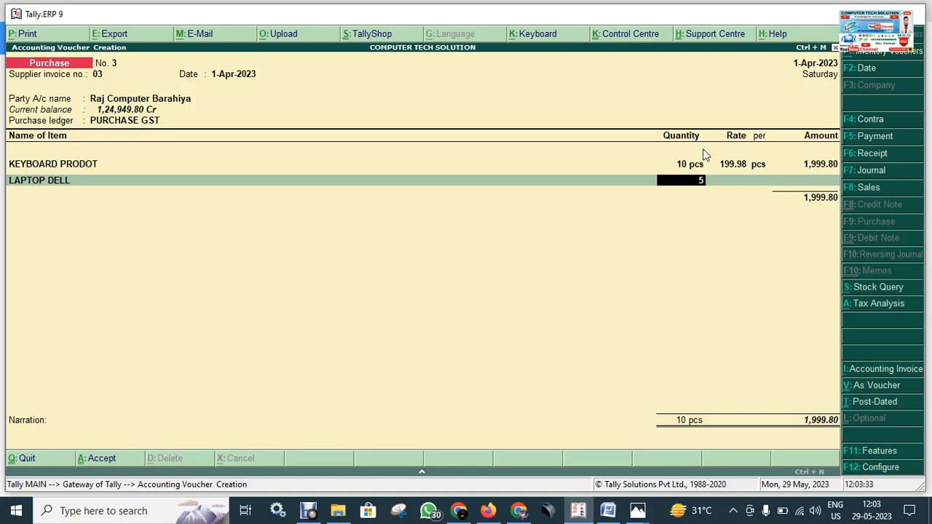
{"action": "type", "text": "5"}
{"action": "key", "text": "Return"}
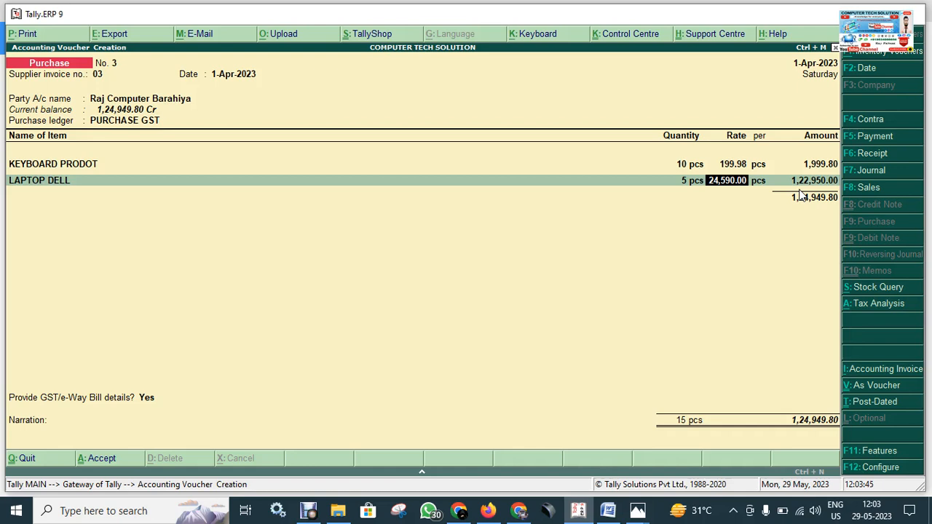
{"action": "key", "text": "Return"}
{"action": "key", "text": "Return"}
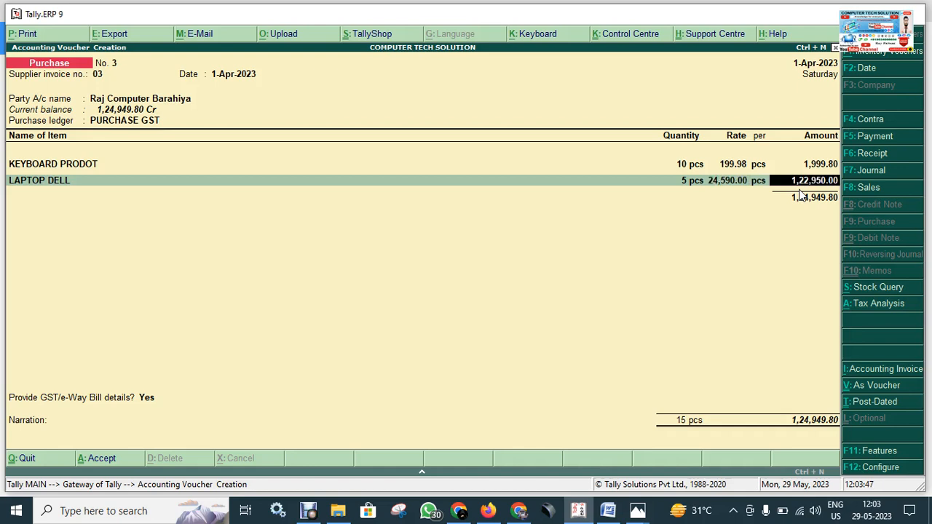
{"action": "key", "text": "Return"}
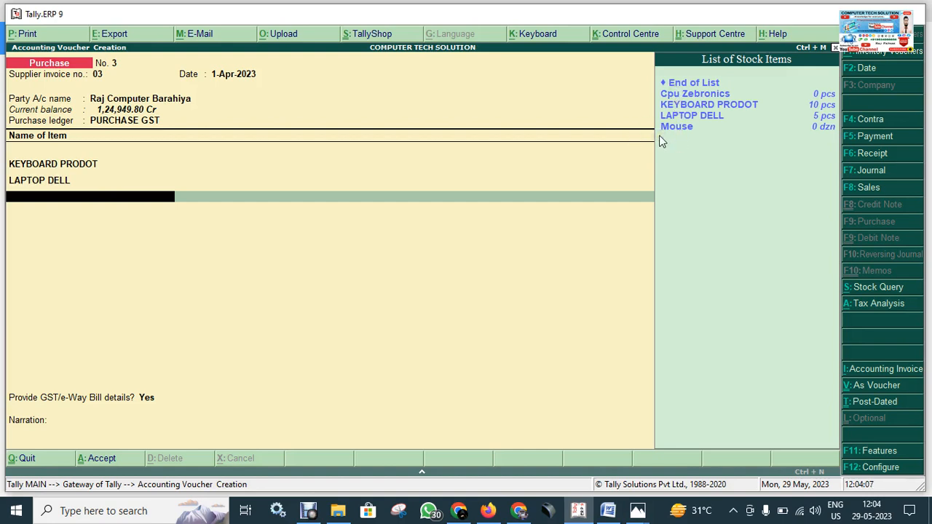
Step: Finish the item entry after the LAPTOP DELL line by choosing End of List
{"action": "key", "text": "Return"}
{"action": "key", "text": "Return"}
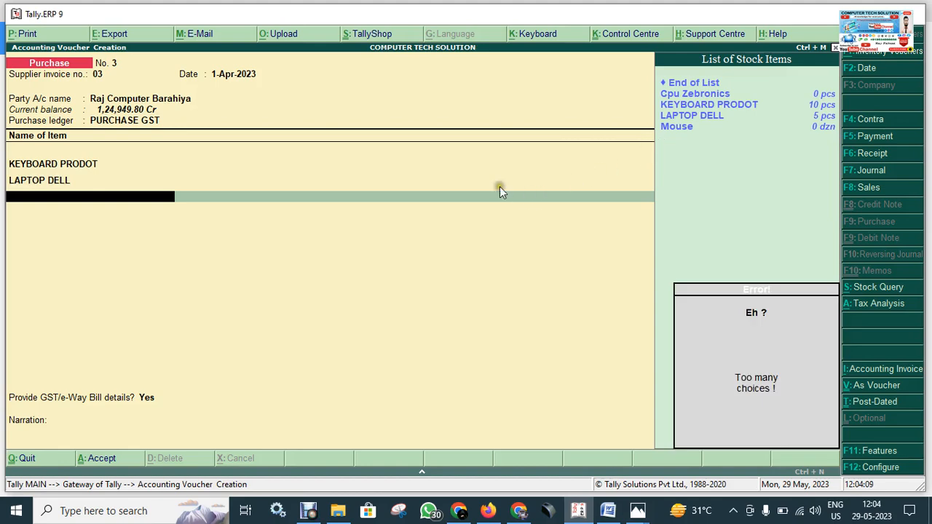
{"action": "key", "text": "Return"}
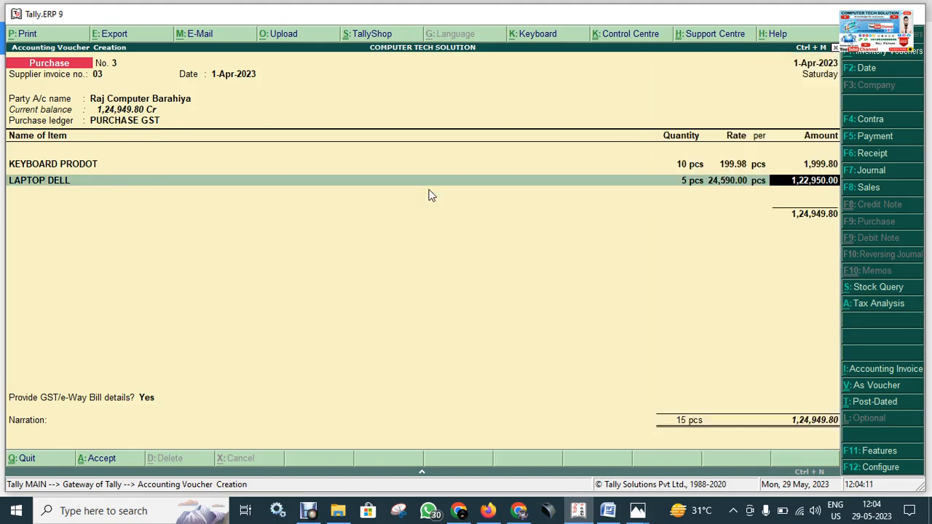
{"action": "key", "text": "Return"}
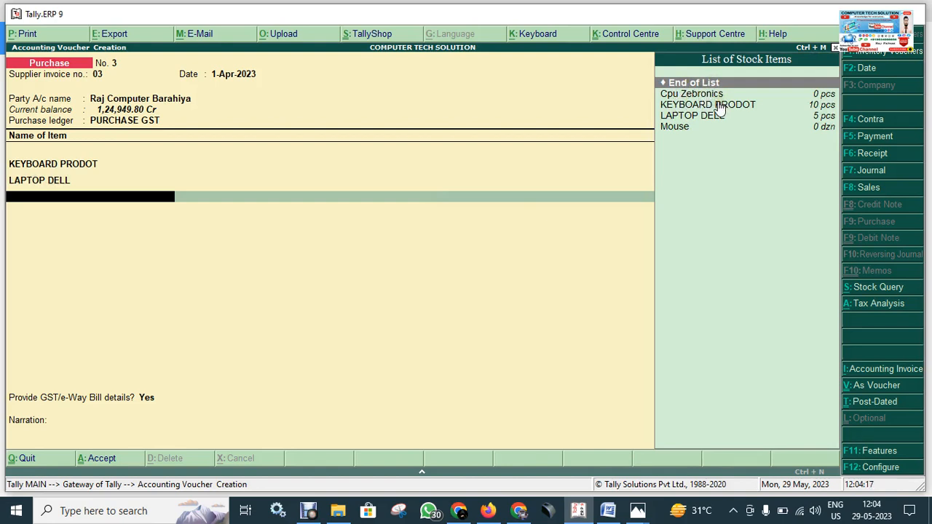
{"action": "key", "text": "Return"}
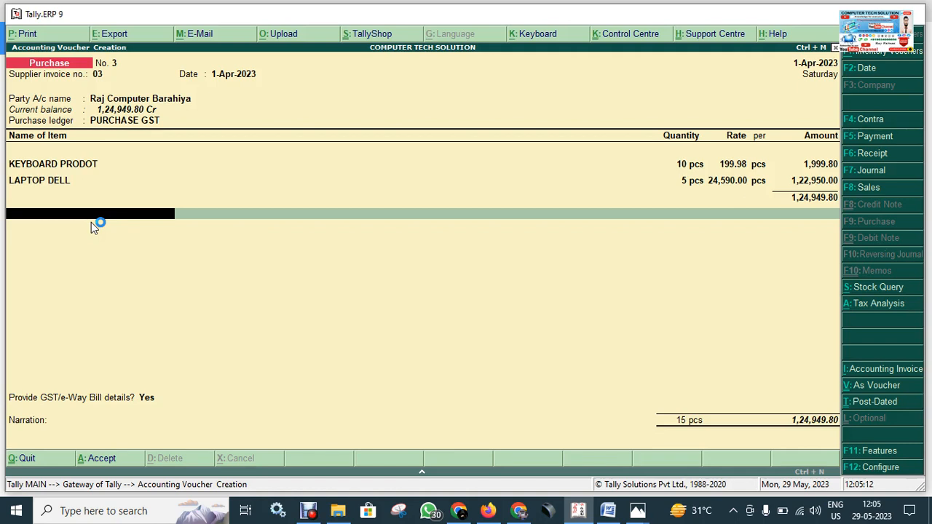
Step: Go back to the LAPTOP DELL line of the voucher and open that stock item for alteration
{"action": "key", "text": "BackSpace"}
{"action": "key", "text": "BackSpace"}
{"action": "key", "text": "BackSpace"}
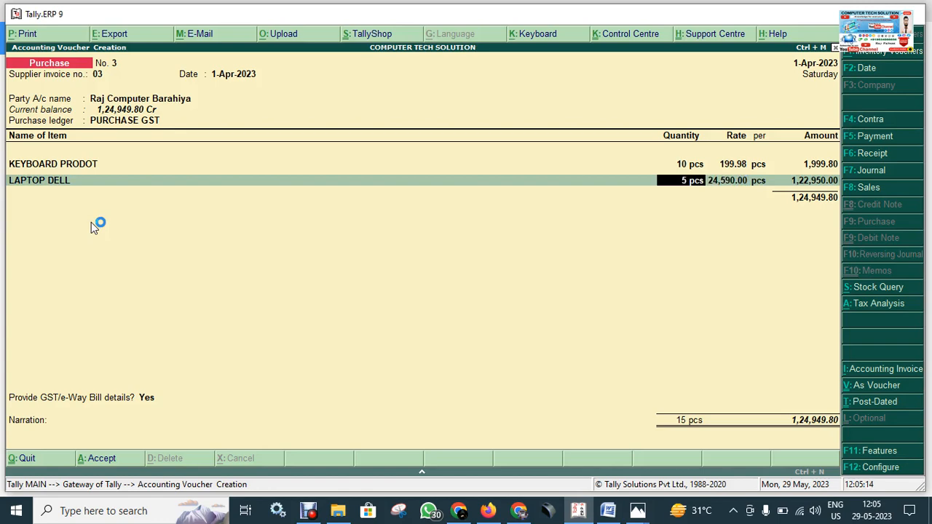
{"action": "key", "text": "BackSpace"}
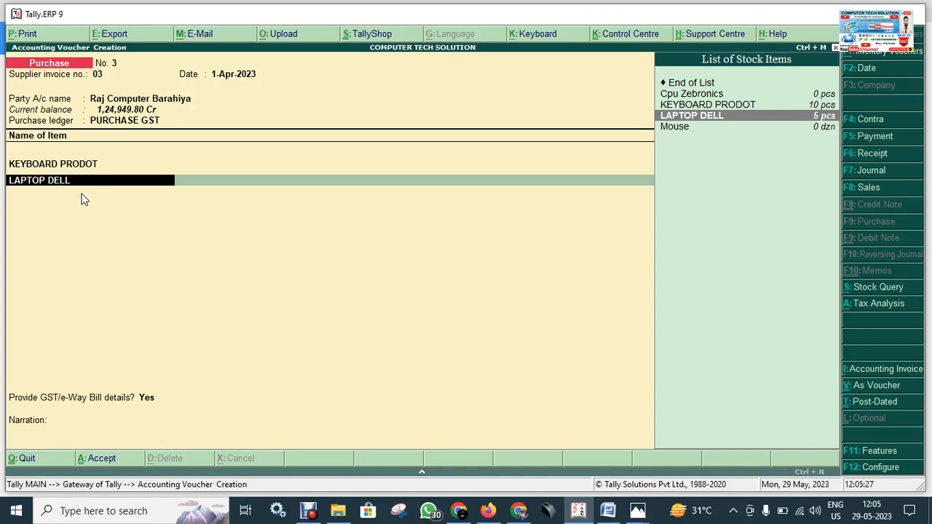
{"action": "key", "text": "ctrl+Return"}
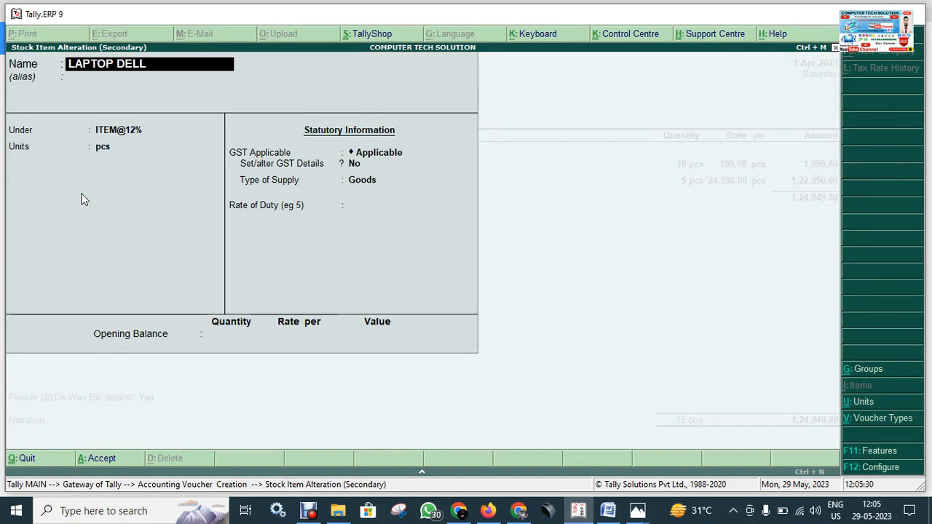
Step: Check the GST/product entry correction note in the Word document, return to Tally, and leave the LAPTOP DELL alteration without saving
{"action": "left_click", "coordinate": [606, 514]}
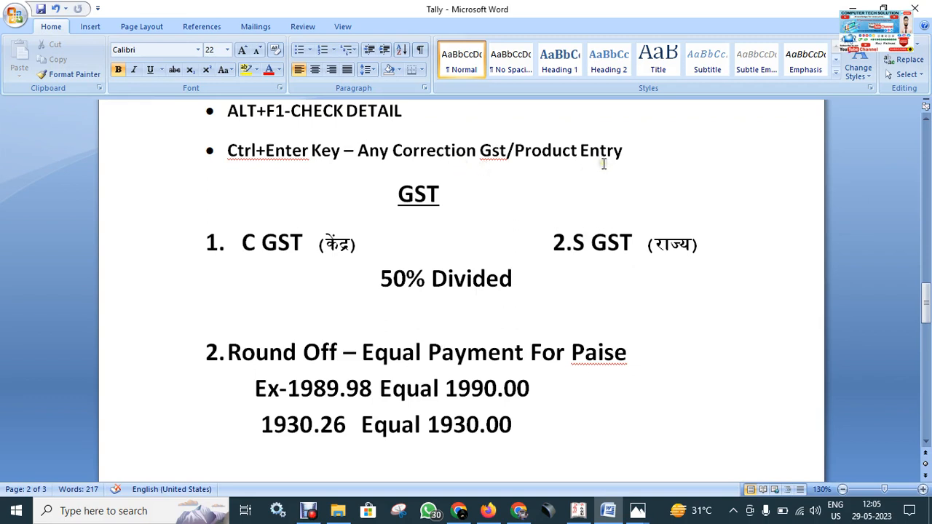
{"action": "left_click", "coordinate": [577, 512]}
{"action": "left_click", "coordinate": [342, 297]}
{"action": "key", "text": "Escape"}
{"action": "key", "text": "Escape"}
{"action": "key", "text": "Return"}
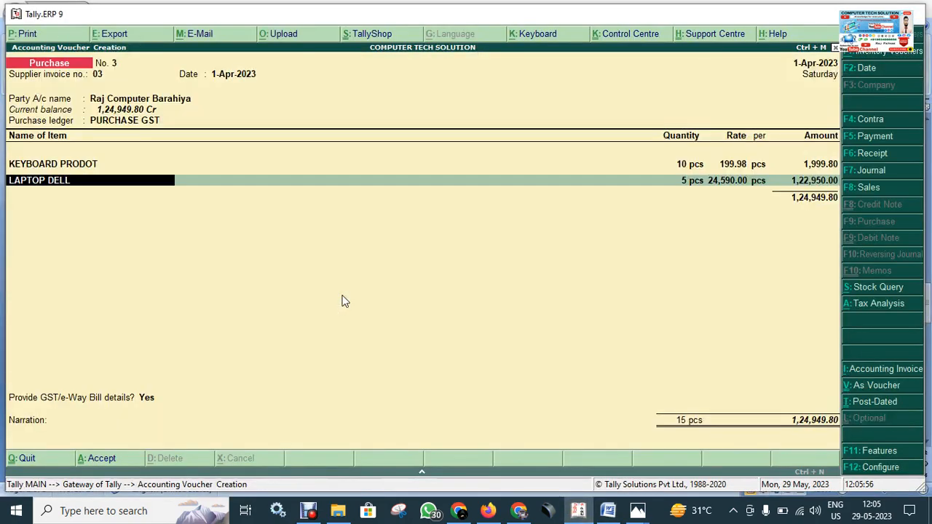
Step: Reopen the LAPTOP DELL stock item from the voucher and set Set/alter GST Details to Yes
{"action": "key", "text": "ctrl+Return"}
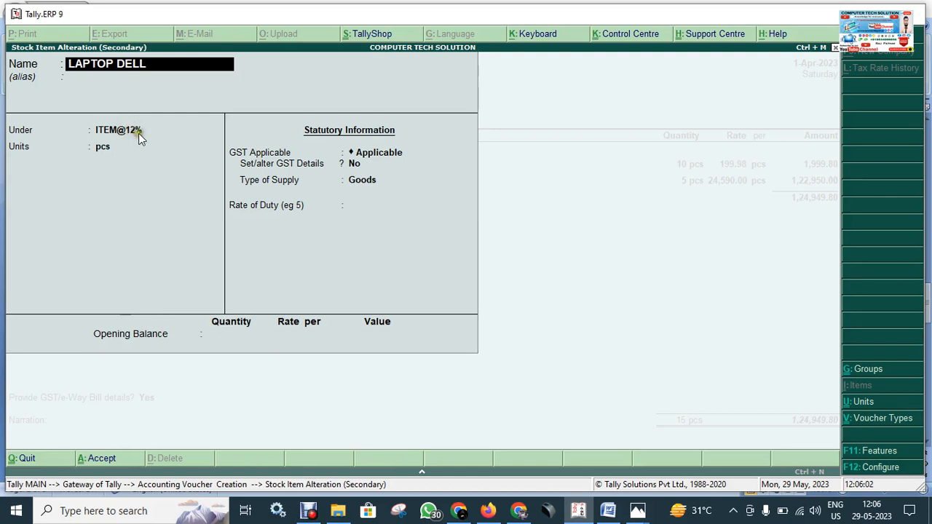
{"action": "key", "text": "Return"}
{"action": "key", "text": "Return"}
{"action": "key", "text": "Return"}
{"action": "key", "text": "Return"}
{"action": "key", "text": "Return"}
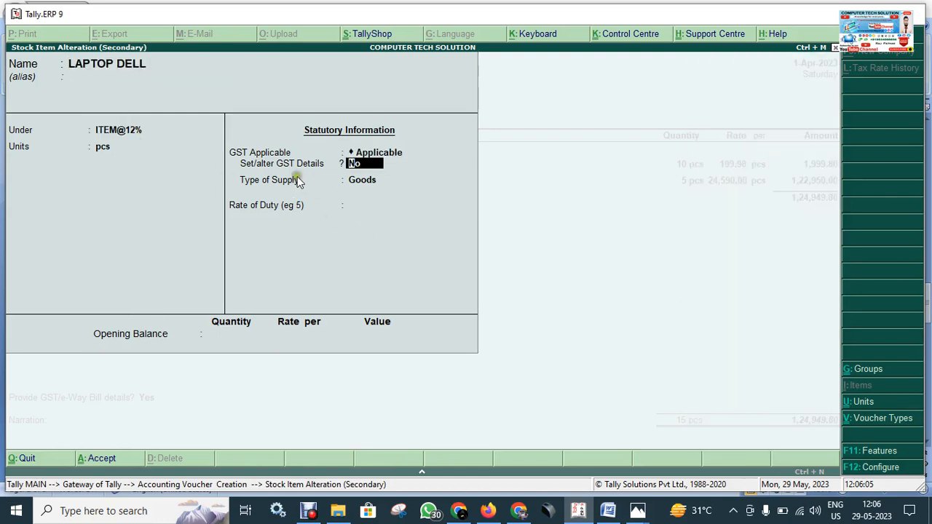
{"action": "type", "text": "y"}
{"action": "key", "text": "Return"}
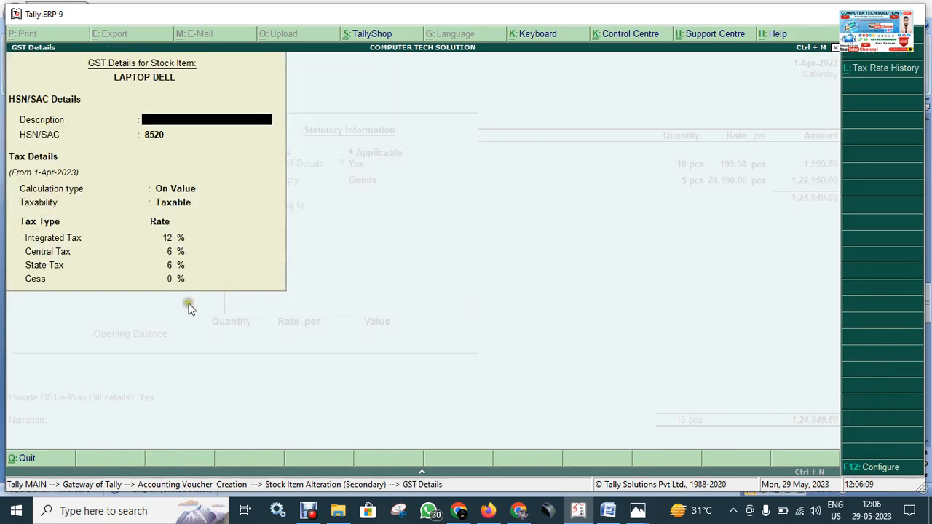
Step: Keep LAPTOP DELL's existing HSN/SAC code and tax rates in its GST details, and save the stock item
{"action": "key", "text": "Return"}
{"action": "key", "text": "Return"}
{"action": "key", "text": "Return"}
{"action": "key", "text": "Return"}
{"action": "key", "text": "Return"}
{"action": "key", "text": "Return"}
{"action": "key", "text": "Return"}
{"action": "key", "text": "Return"}
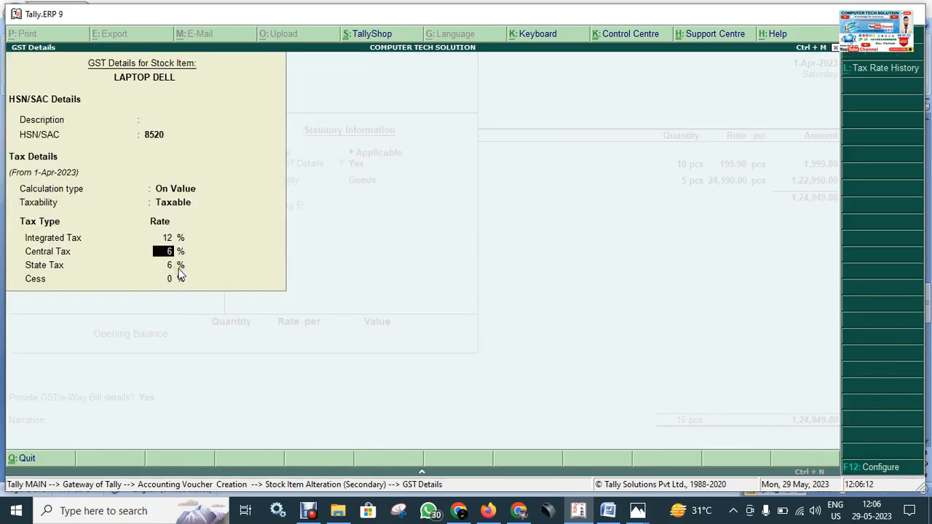
{"action": "key", "text": "Return"}
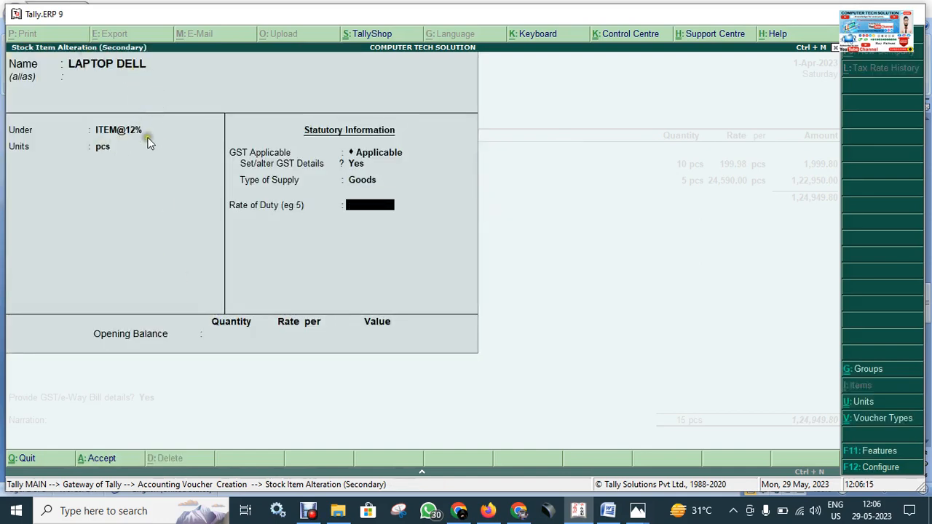
{"action": "key", "text": "Return"}
{"action": "key", "text": "Return"}
{"action": "key", "text": "Return"}
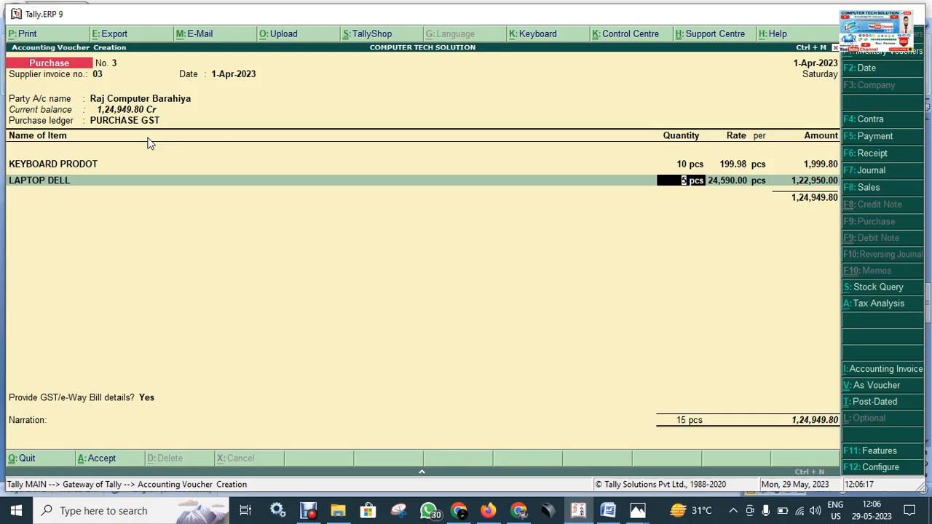
Step: Go back to the KEYBOARD PRODOT line of the voucher and open that stock item for alteration
{"action": "key", "text": "BackSpace"}
{"action": "key", "text": "BackSpace"}
{"action": "key", "text": "BackSpace"}
{"action": "key", "text": "BackSpace"}
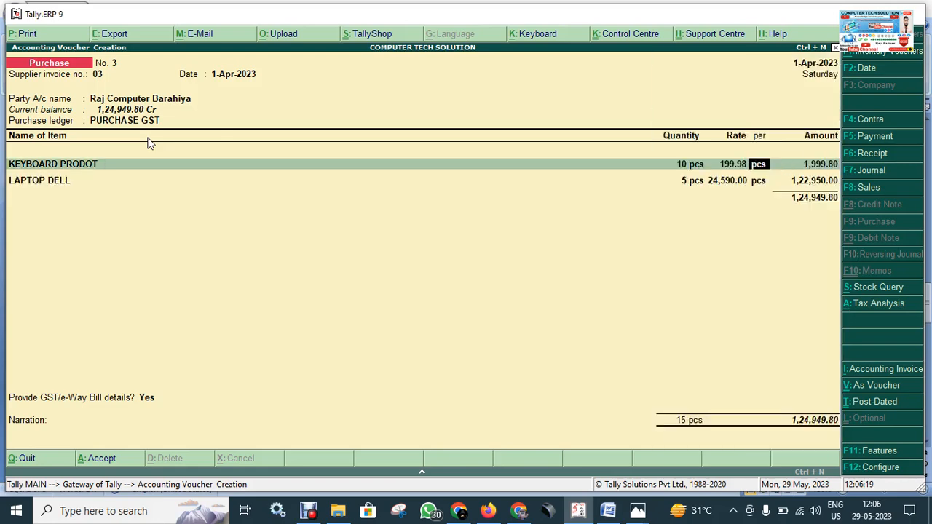
{"action": "key", "text": "BackSpace"}
{"action": "key", "text": "BackSpace"}
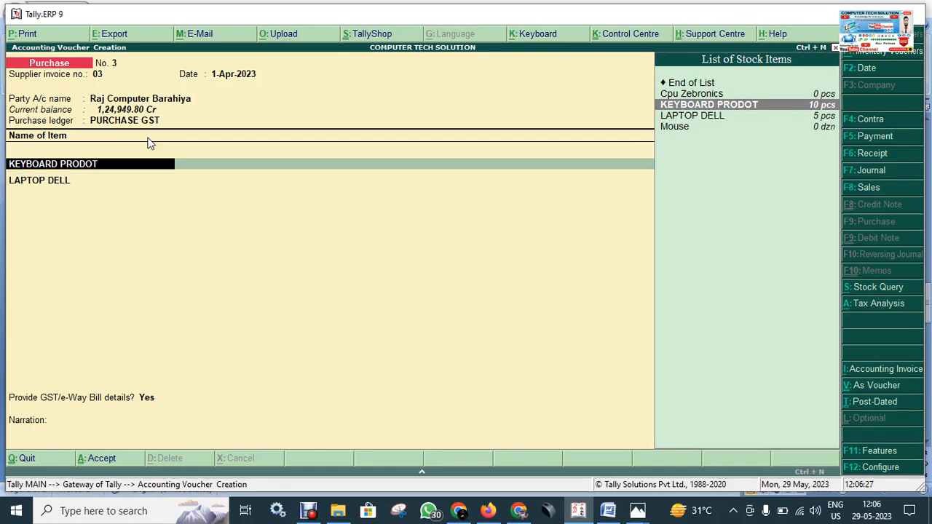
{"action": "key", "text": "ctrl+Return"}
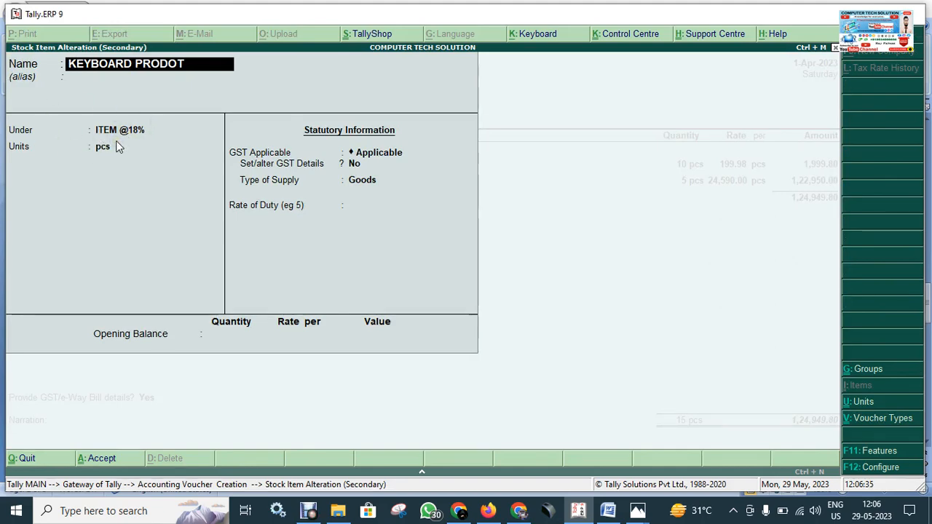
Step: Set Set/alter GST Details to Yes for KEYBOARD PRODOT, keeping its name, group and units
{"action": "key", "text": "Return"}
{"action": "key", "text": "Return"}
{"action": "key", "text": "Return"}
{"action": "key", "text": "Return"}
{"action": "key", "text": "Return"}
{"action": "key", "text": "Return"}
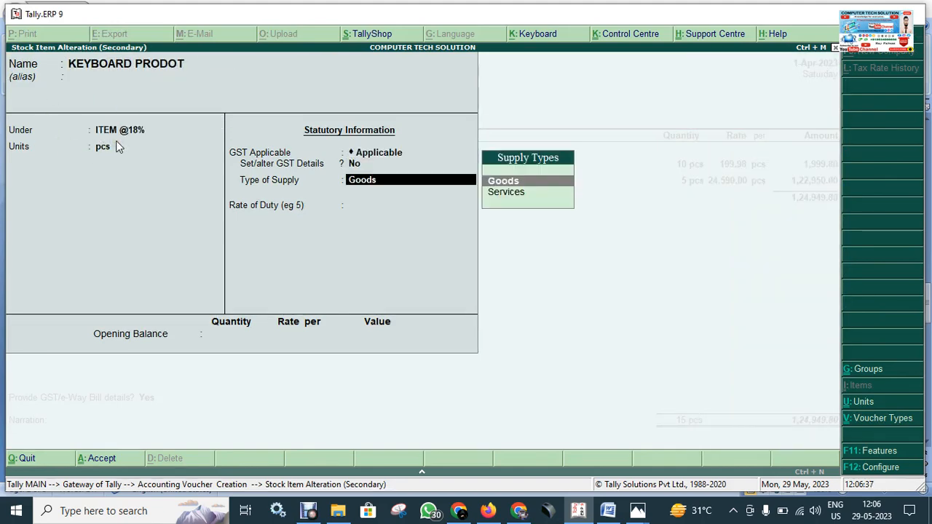
{"action": "key", "text": "BackSpace"}
{"action": "type", "text": "y"}
{"action": "key", "text": "BackSpace"}
{"action": "key", "text": "BackSpace"}
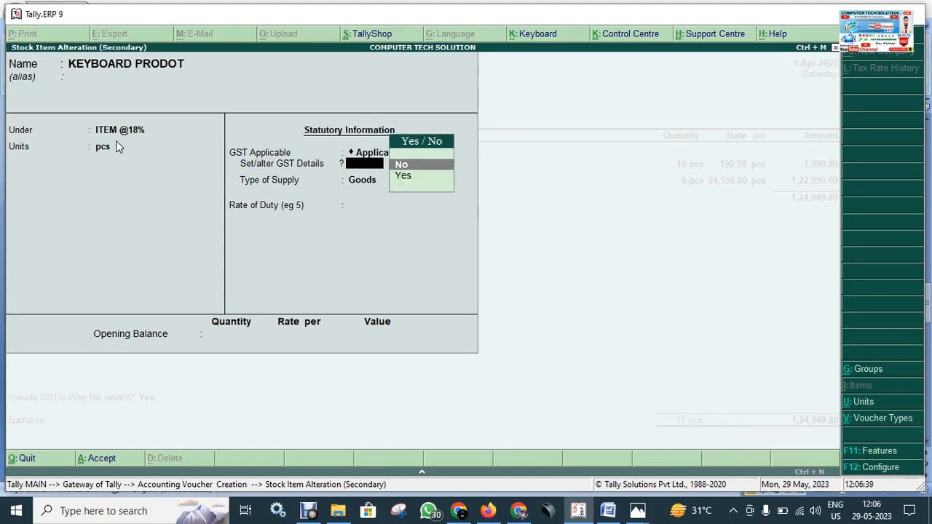
{"action": "key", "text": "Down"}
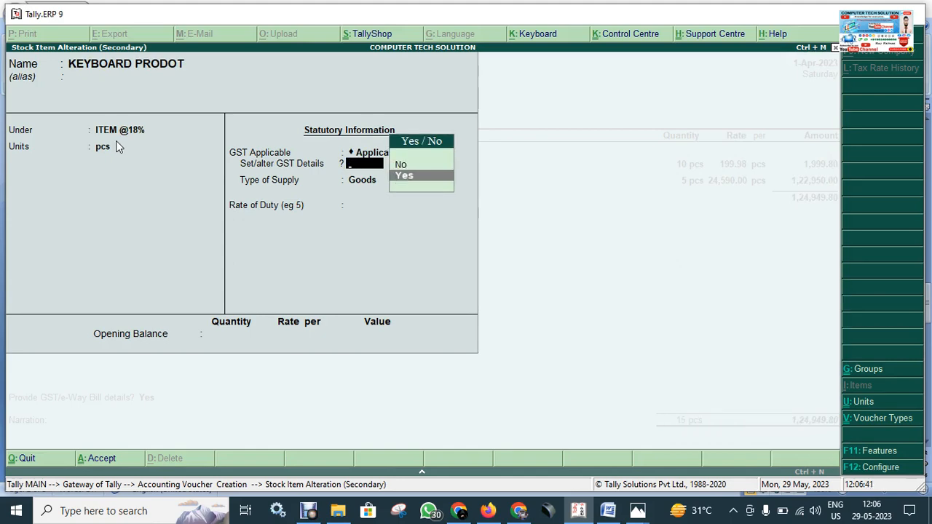
{"action": "key", "text": "Return"}
Step: Keep KEYBOARD PRODOT's existing HSN/SAC code and tax rates in its GST details, and save the stock item
{"action": "key", "text": "Return"}
{"action": "key", "text": "Return"}
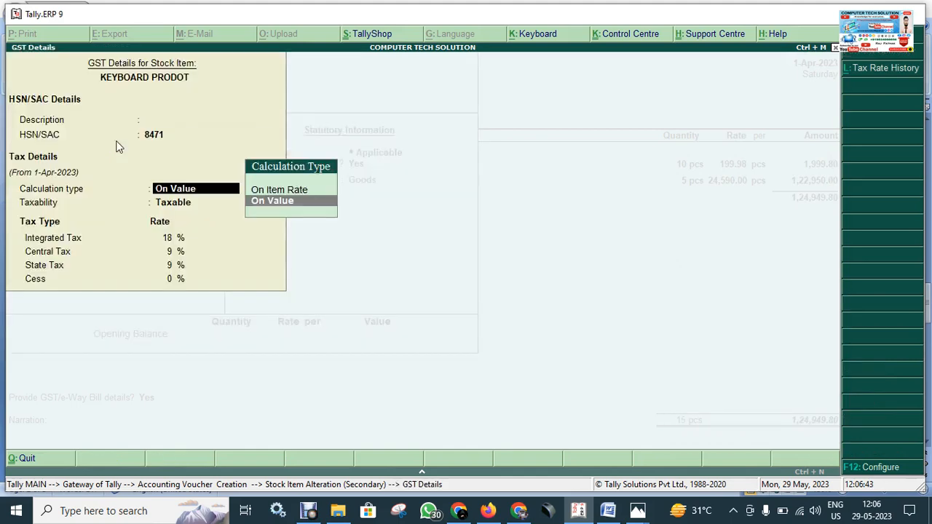
{"action": "key", "text": "Return"}
{"action": "key", "text": "Return"}
{"action": "key", "text": "Return"}
{"action": "key", "text": "Return"}
{"action": "key", "text": "Return"}
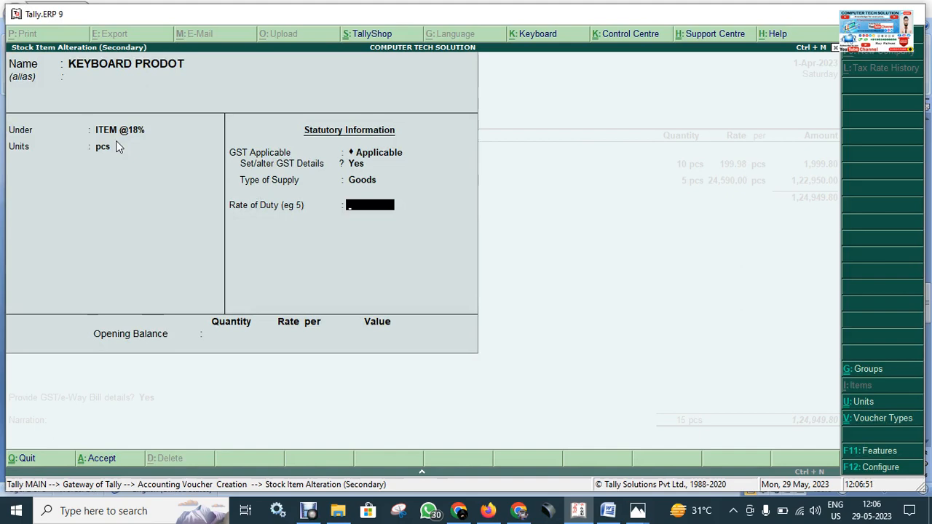
{"action": "key", "text": "Return"}
{"action": "key", "text": "Return"}
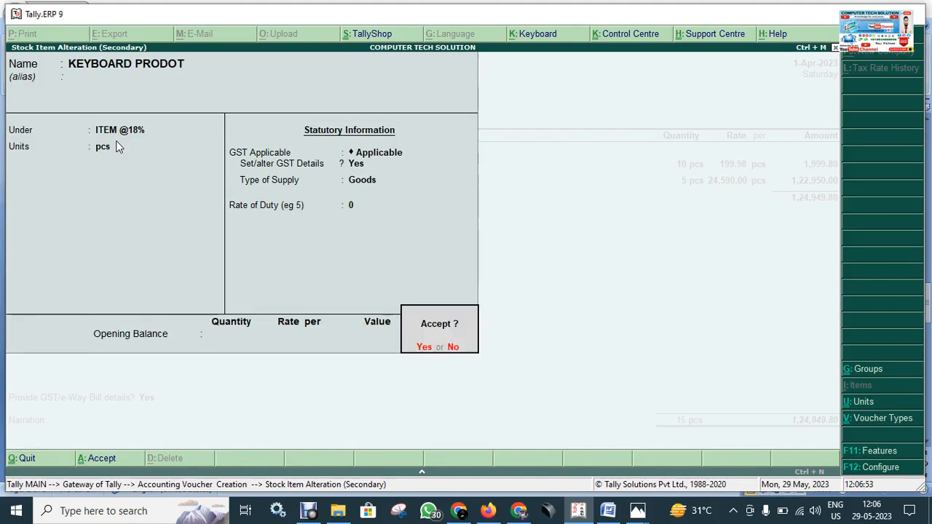
{"action": "key", "text": "Return"}
Step: Accept the quantities, rates and amounts of both item lines and advance to the voucher's additional ledger entry
{"action": "key", "text": "Return"}
{"action": "key", "text": "Return"}
{"action": "key", "text": "Return"}
{"action": "key", "text": "Return"}
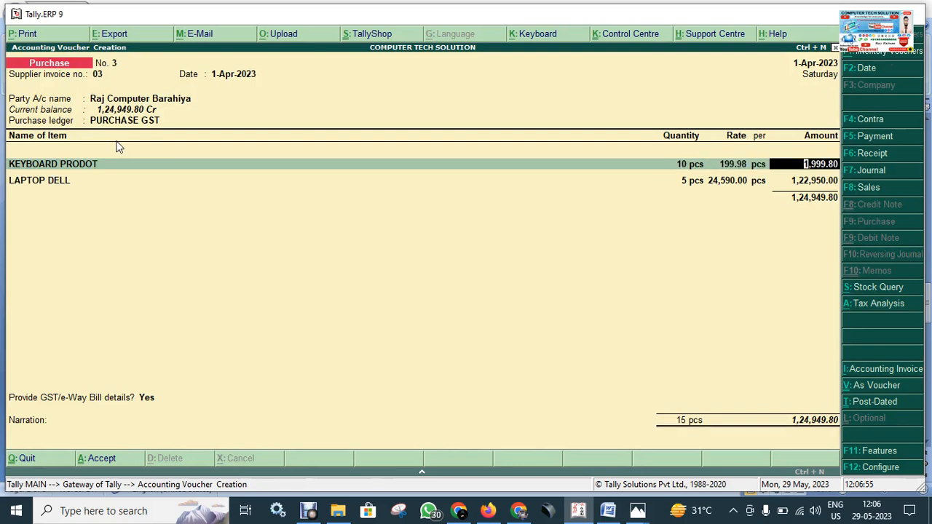
{"action": "key", "text": "Return"}
{"action": "key", "text": "Return"}
{"action": "key", "text": "Return"}
{"action": "key", "text": "Return"}
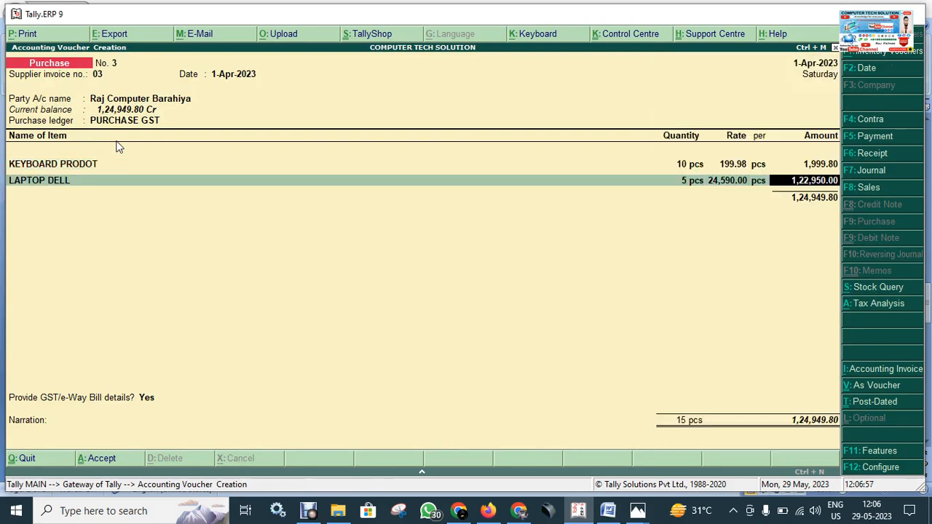
{"action": "key", "text": "Return"}
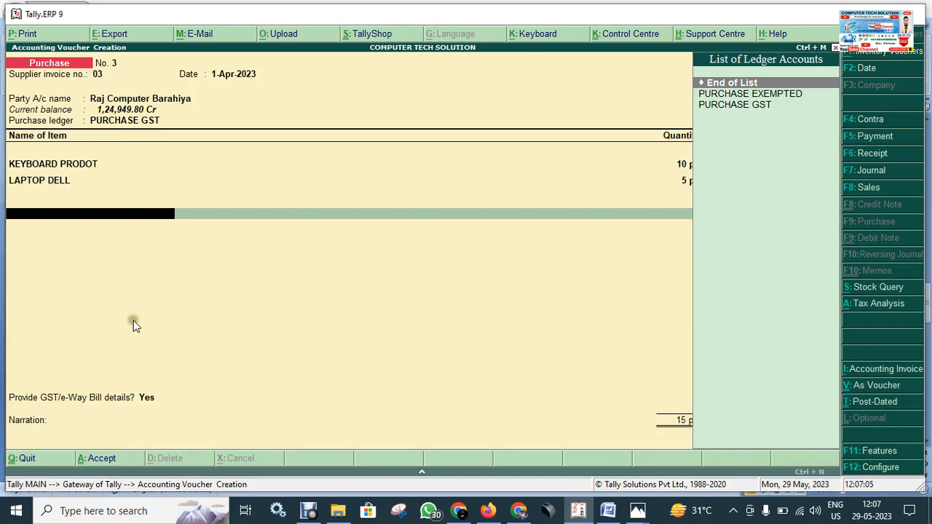
Step: Switch to the Word document and read the notes on CGST, SGST and Round Off with its paise examples
{"action": "left_click", "coordinate": [607, 513]}
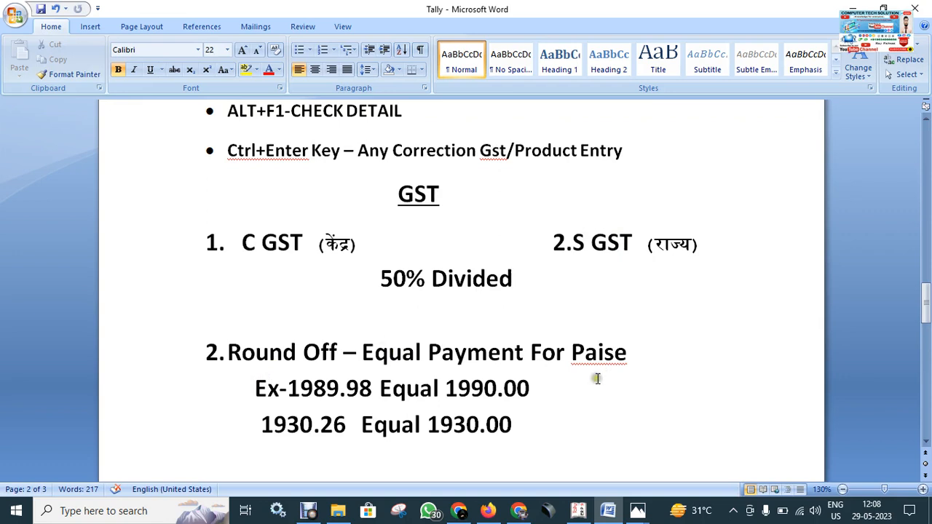
{"action": "scroll", "coordinate": [231, 369], "scroll_direction": "down", "scroll_amount": 1}
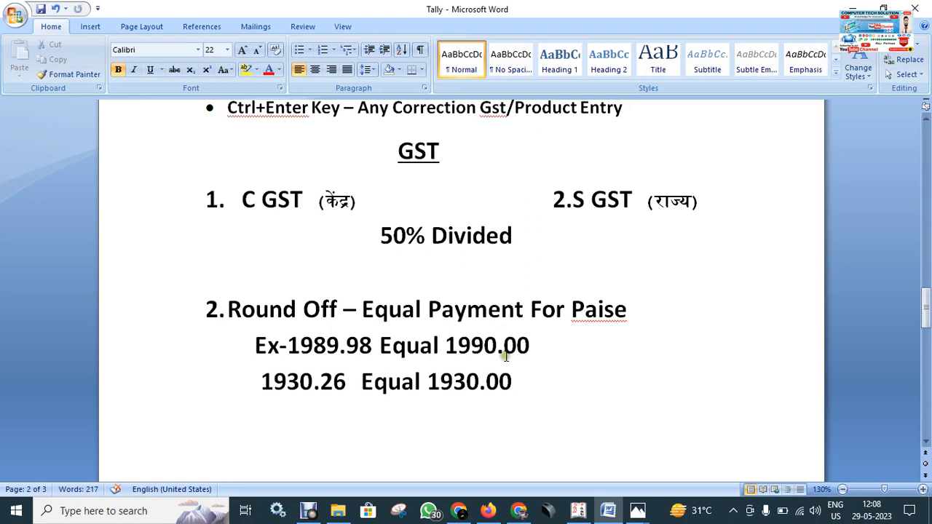
{"action": "left_click", "coordinate": [362, 354]}
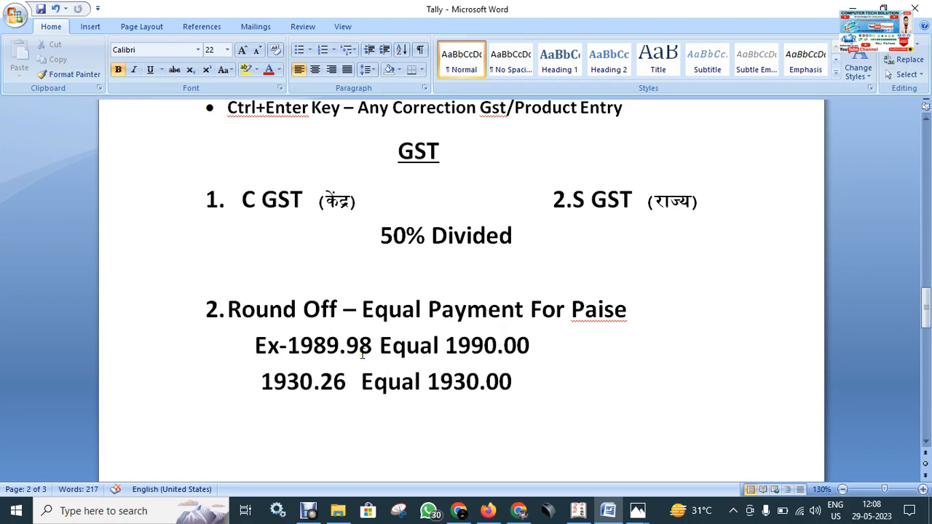
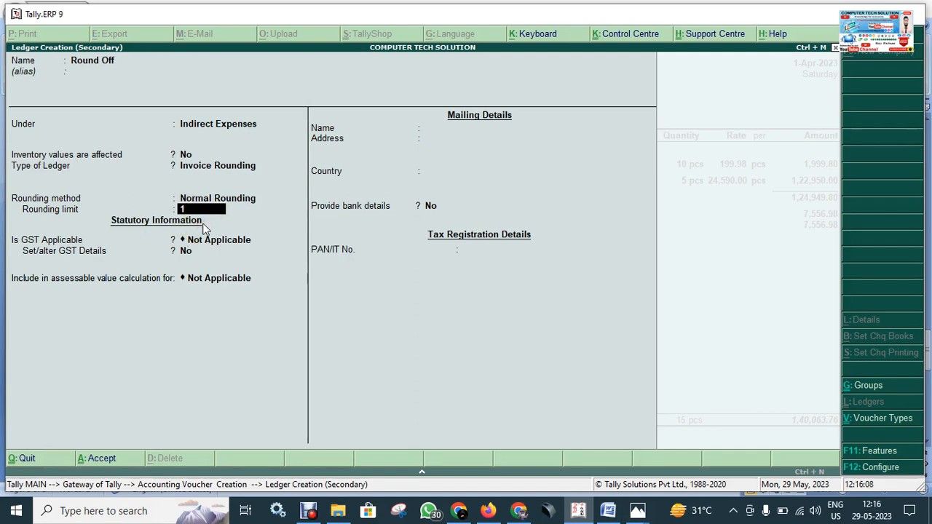
Step: Accept a rounding limit of 1 for the Round Off ledger, leave bank details at No, and save the ledger
{"action": "key", "text": "Return"}
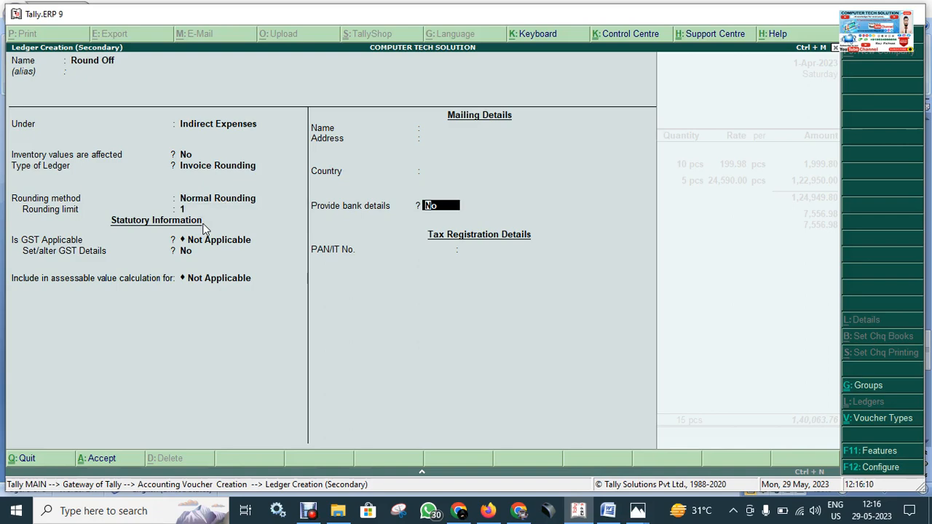
{"action": "key", "text": "Return"}
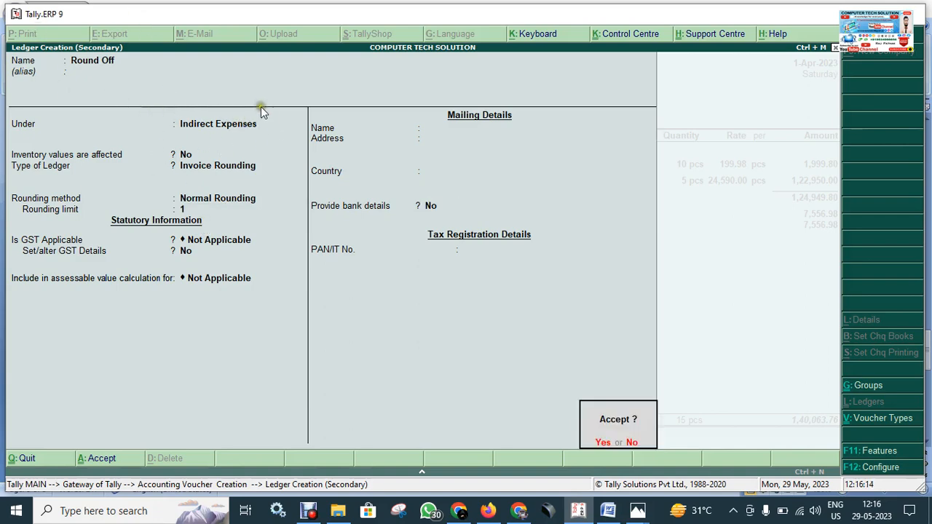
{"action": "key", "text": "Return"}
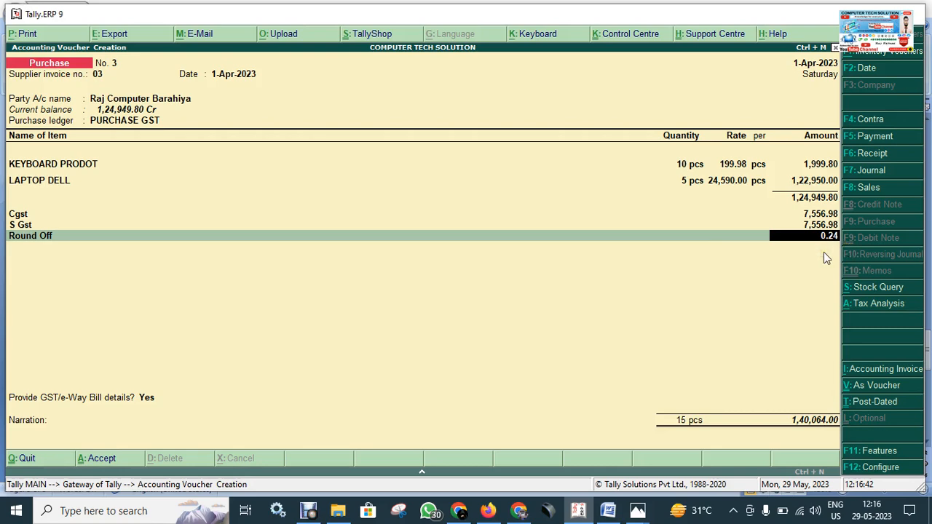
Step: Accept the Round Off amount, end the ledger list, and set Provide GST/e-Way Bill details to No
{"action": "key", "text": "Return"}
{"action": "key", "text": "Return"}
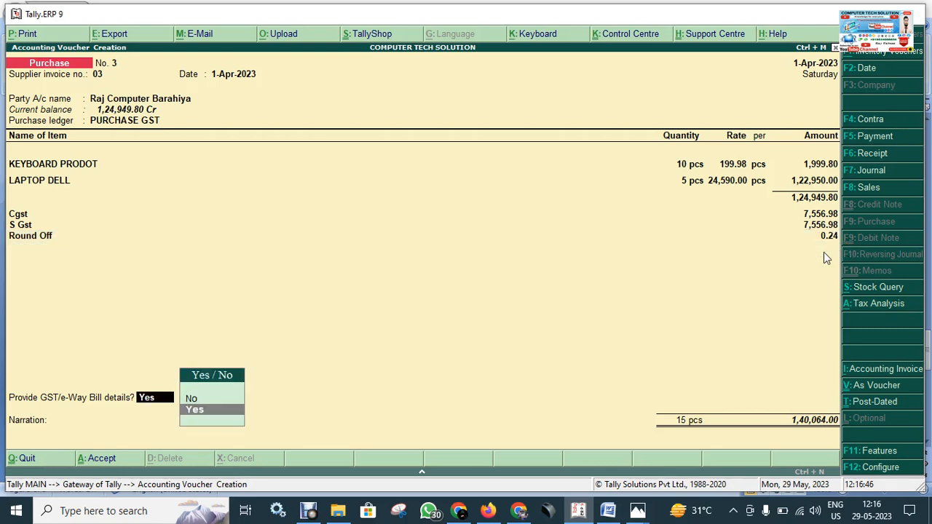
{"action": "key", "text": "Up"}
{"action": "key", "text": "Return"}
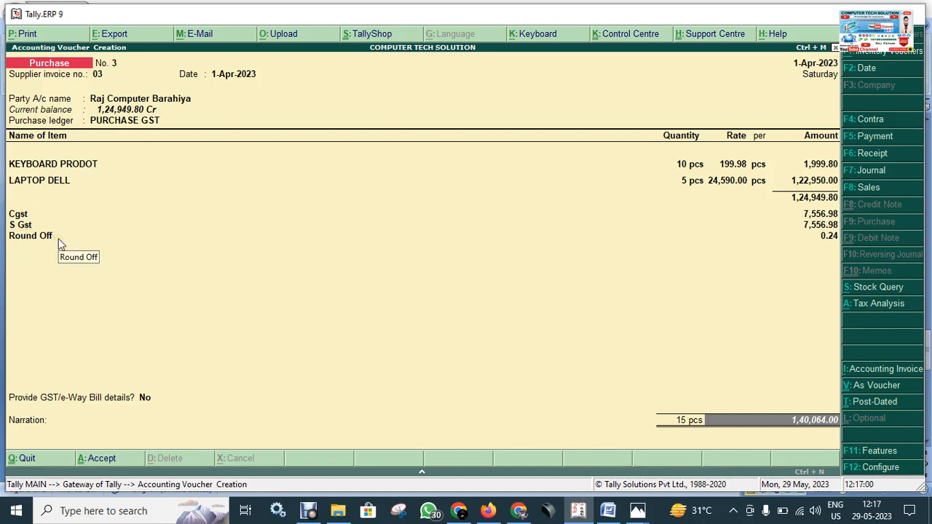
Step: Save the purchase voucher with an empty narration and return to the Gateway of Tally
{"action": "key", "text": "Return"}
{"action": "key", "text": "Return"}
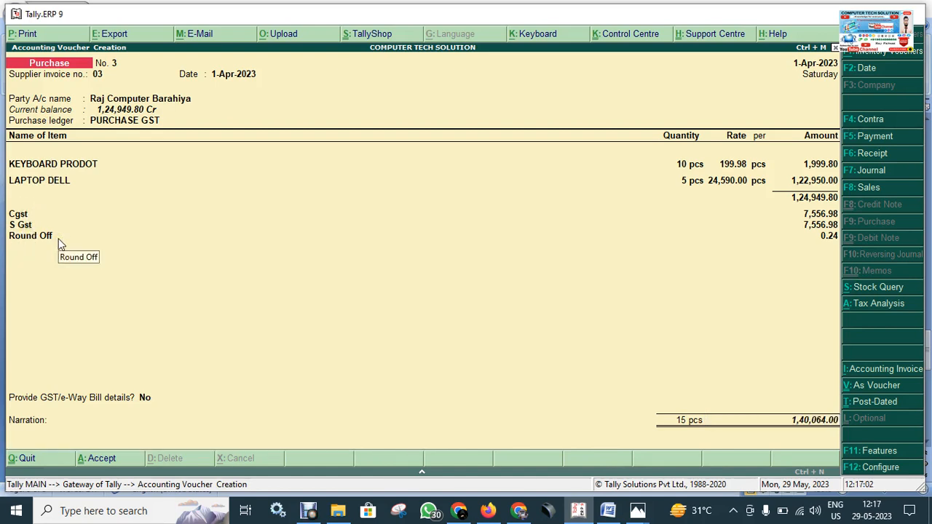
{"action": "key", "text": "Return"}
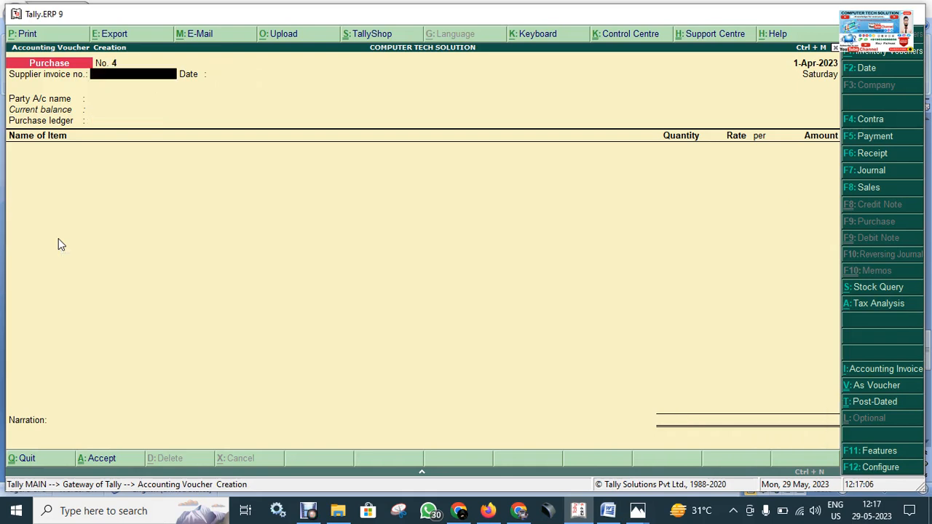
{"action": "key", "text": "Escape"}
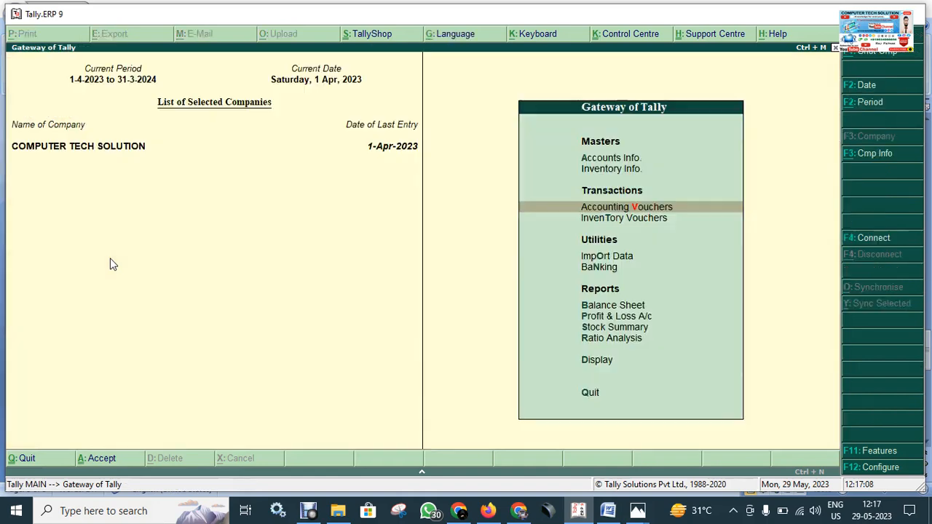
Step: Open the Day Book report for COMPUTER TECH SOLUTION
{"action": "key", "text": "Escape"}
{"action": "key", "text": "Escape"}
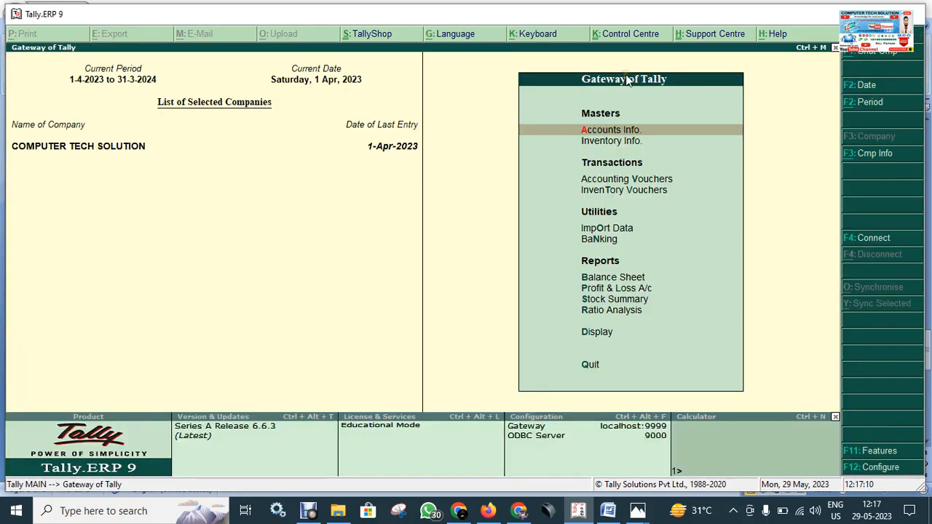
{"action": "key", "text": "Down"}
{"action": "key", "text": "Down"}
{"action": "key", "text": "Down"}
{"action": "key", "text": "Down"}
{"action": "key", "text": "Down"}
{"action": "key", "text": "Down"}
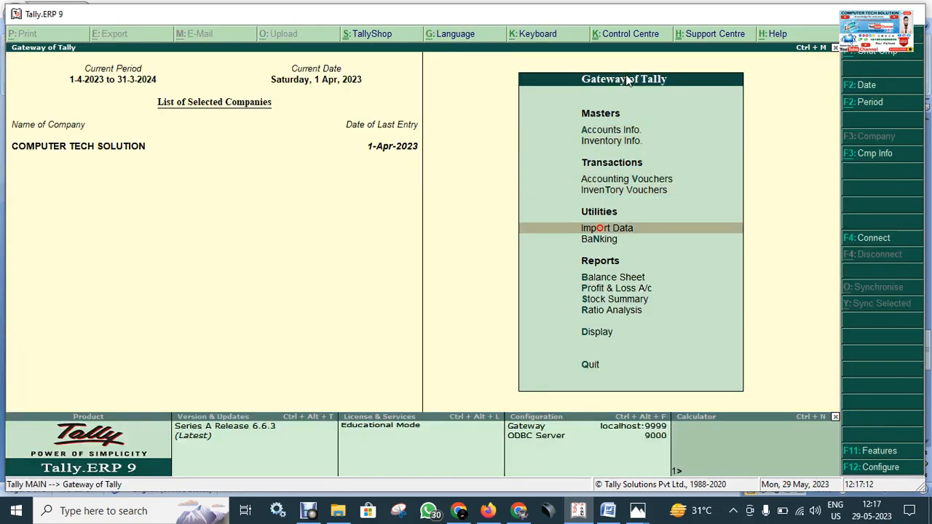
{"action": "key", "text": "Down"}
{"action": "key", "text": "Down"}
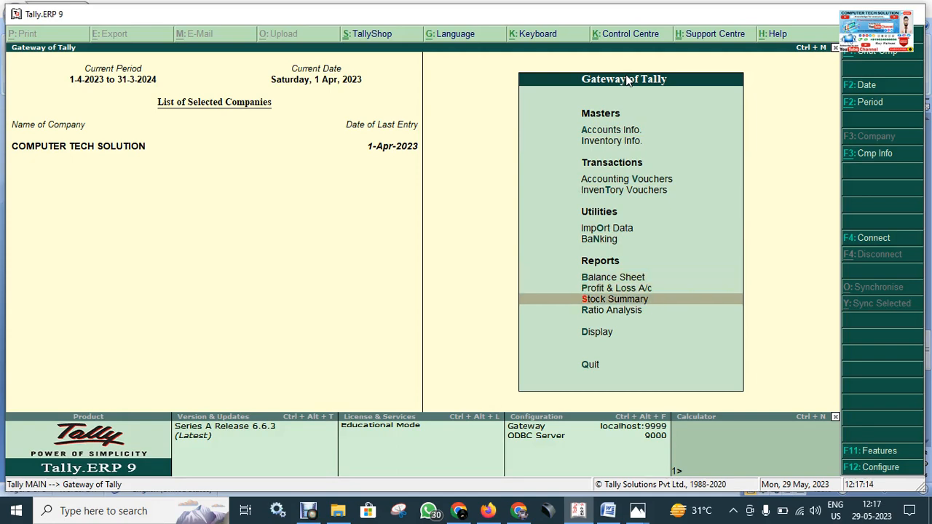
{"action": "key", "text": "Down"}
{"action": "key", "text": "Down"}
{"action": "key", "text": "Return"}
{"action": "key", "text": "Down"}
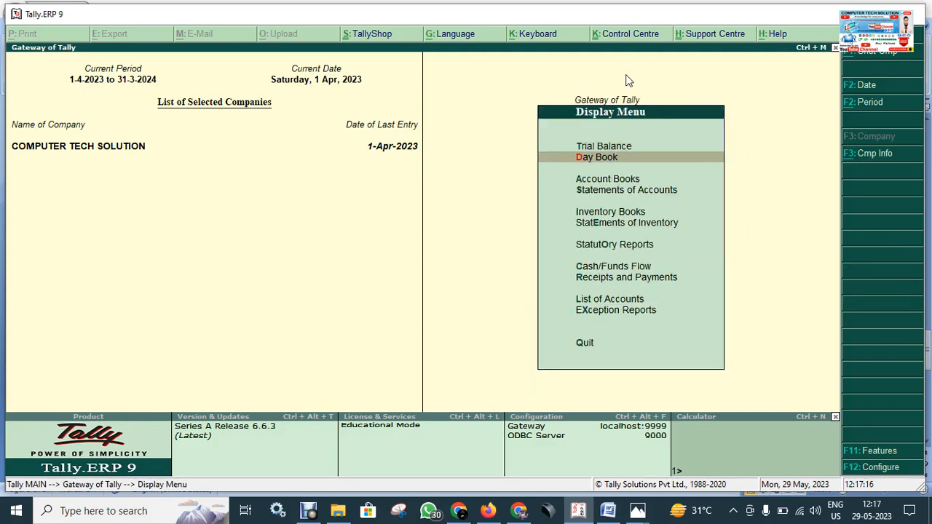
{"action": "key", "text": "Return"}
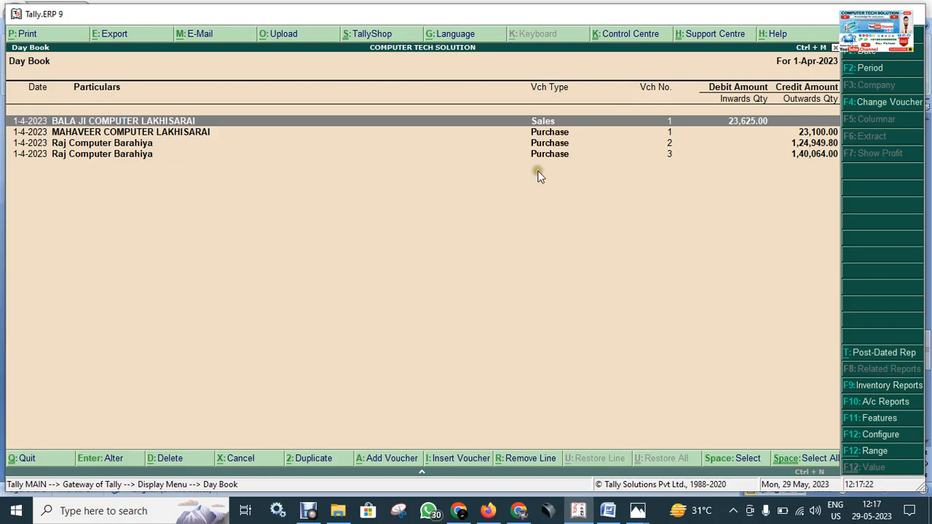
Step: Check the Raj Computer Barahiya purchase voucher that has no CGST, SGST or Round Off lines, and delete it from the Day Book
{"action": "key", "text": "Down"}
{"action": "key", "text": "Down"}
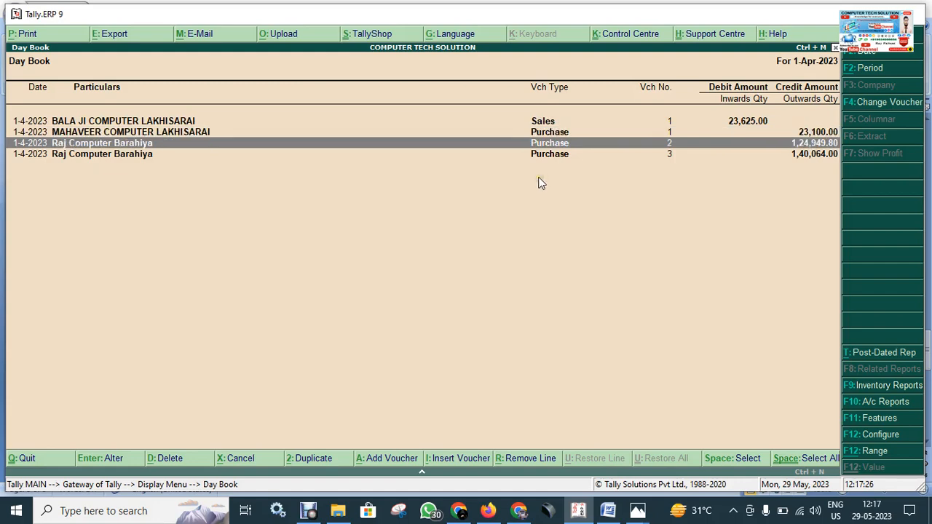
{"action": "key", "text": "Return"}
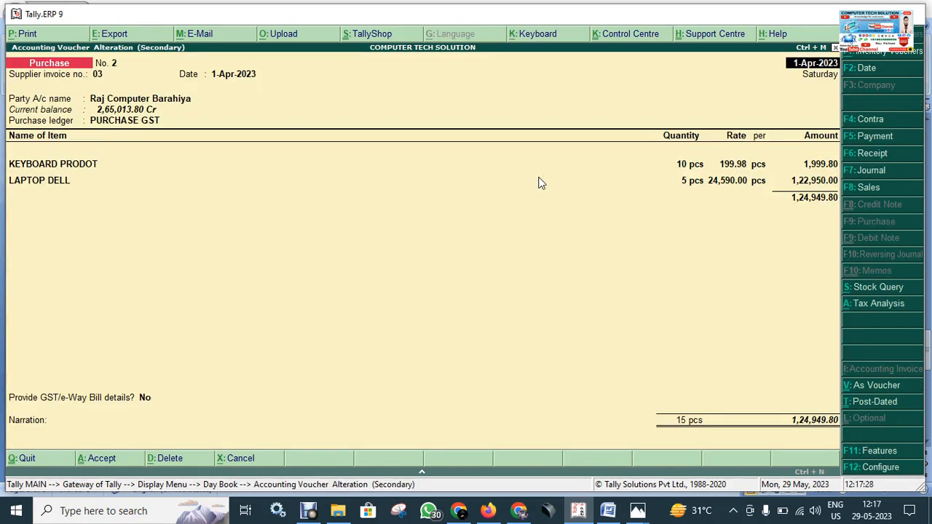
{"action": "key", "text": "Escape"}
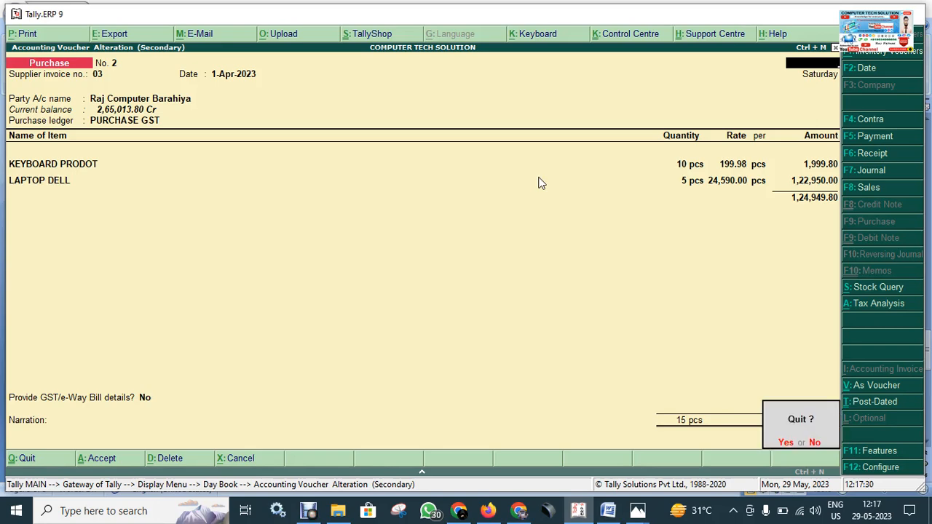
{"action": "key", "text": "y"}
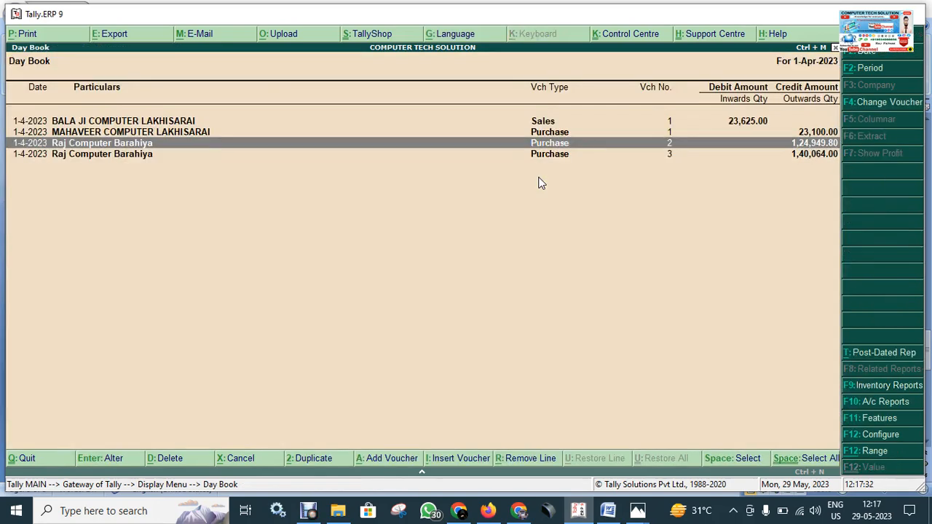
{"action": "key", "text": "alt+d"}
{"action": "key", "text": "y"}
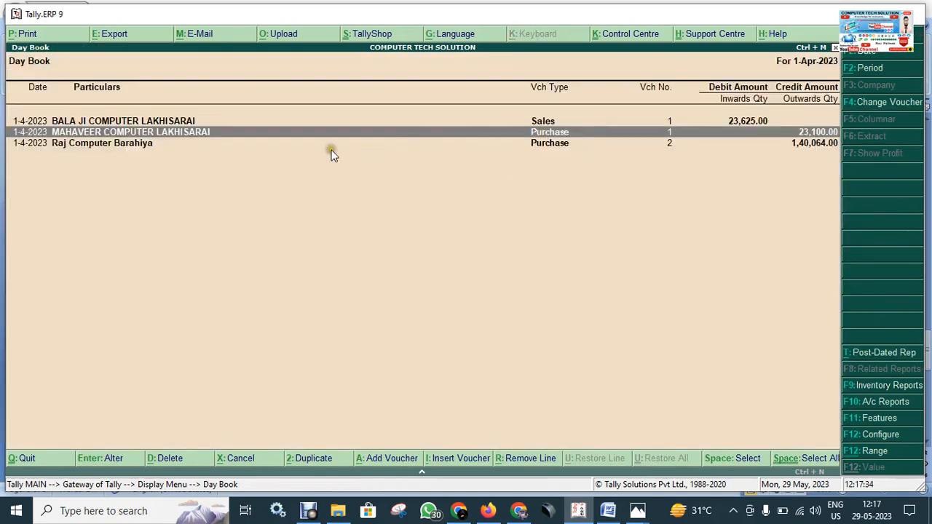
Step: Review the remaining Raj Computer Barahiya purchase voucher with its tax and Round Off lines, and close it without changes
{"action": "left_click", "coordinate": [285, 147]}
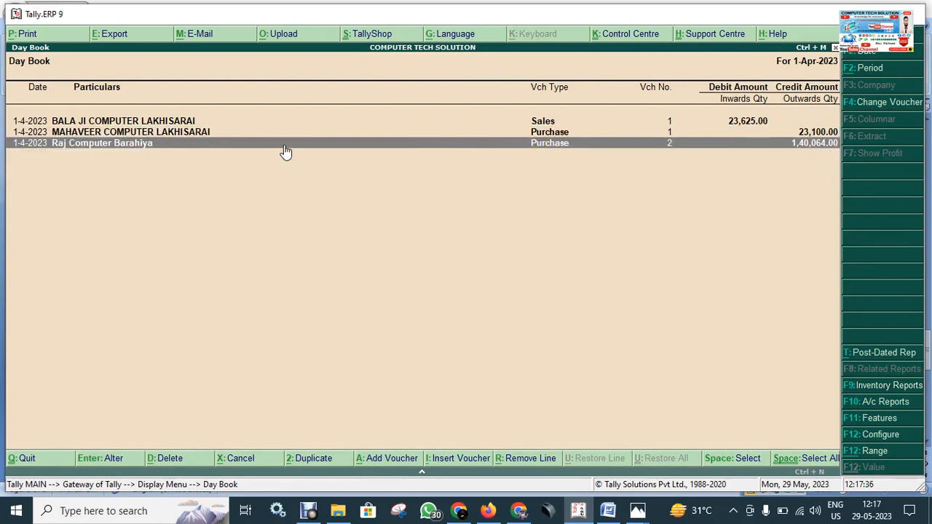
{"action": "left_click", "coordinate": [284, 150]}
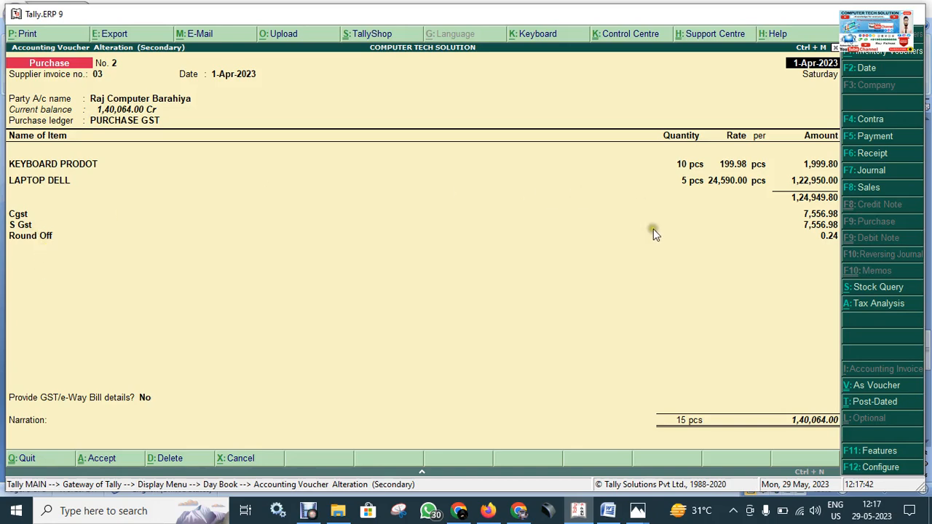
{"action": "key", "text": "Escape"}
{"action": "key", "text": "y"}
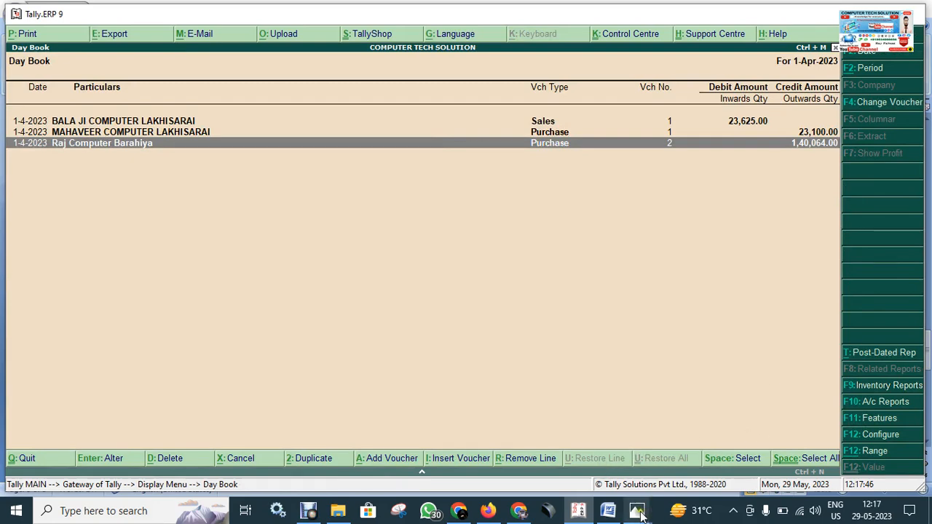
Step: Switch to the Bill.jpeg tax invoice in Photos and examine its keyboard item, HSN, GST rate, CGST, SGST, Round Off and total enlarged
{"action": "mouse_move", "coordinate": [639, 514]}
{"action": "left_click", "coordinate": [645, 457]}
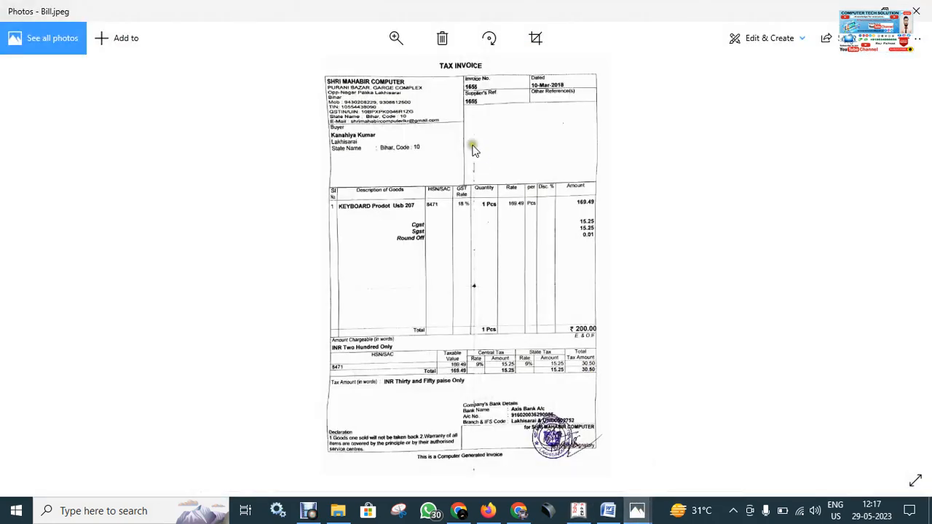
{"action": "left_click", "coordinate": [395, 37]}
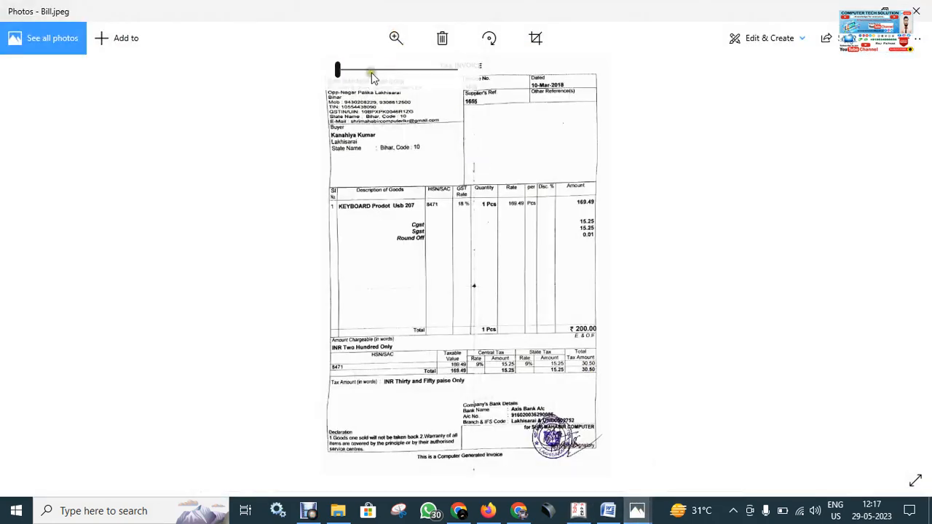
{"action": "left_click", "coordinate": [358, 69]}
{"action": "left_click_drag", "start_coordinate": [385, 90], "coordinate": [389, 246]}
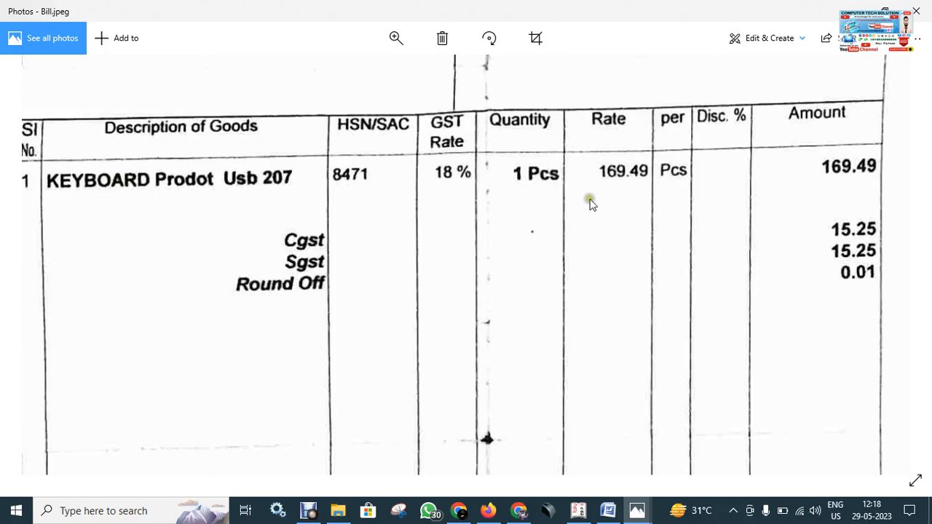
{"action": "left_click_drag", "start_coordinate": [667, 290], "coordinate": [648, 91]}
{"action": "left_click_drag", "start_coordinate": [836, 222], "coordinate": [803, 289]}
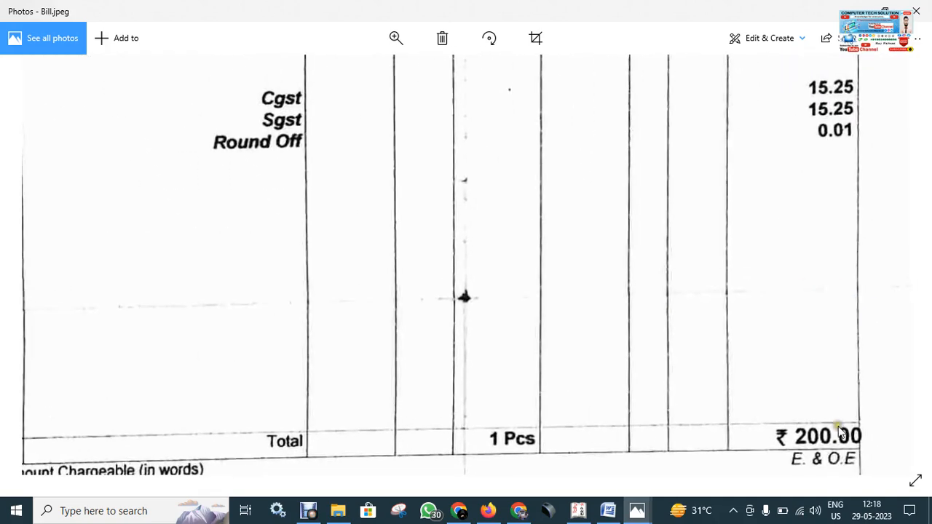
{"action": "left_click_drag", "start_coordinate": [823, 179], "coordinate": [818, 260]}
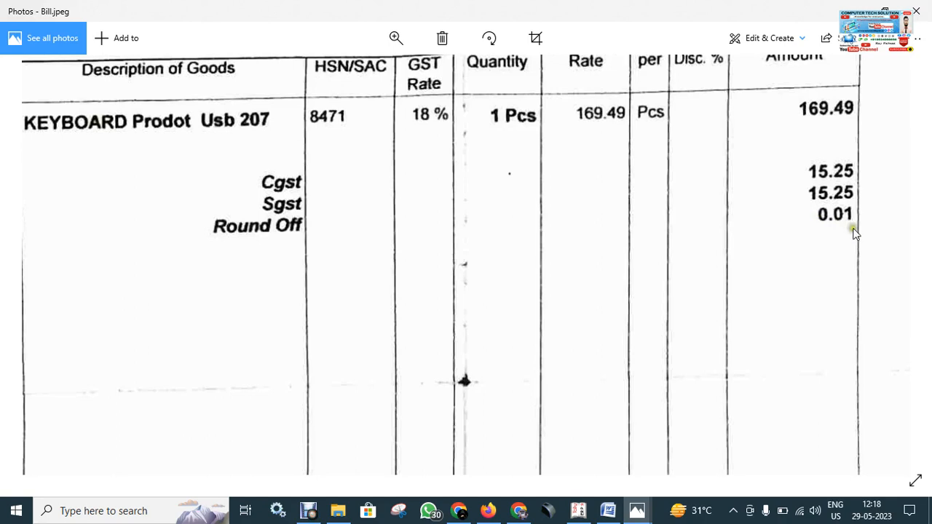
{"action": "left_click_drag", "start_coordinate": [786, 320], "coordinate": [732, 201]}
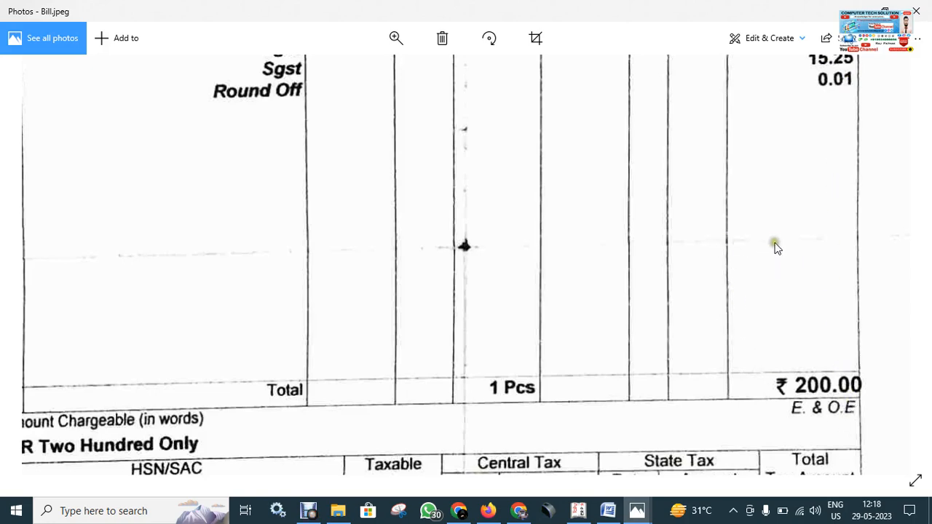
{"action": "left_click_drag", "start_coordinate": [774, 243], "coordinate": [769, 375]}
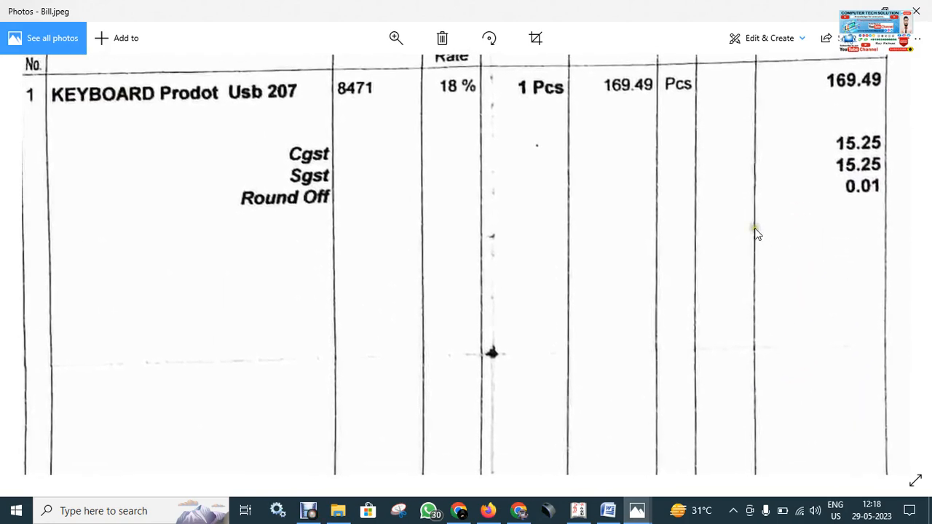
{"action": "left_click_drag", "start_coordinate": [655, 247], "coordinate": [582, 249]}
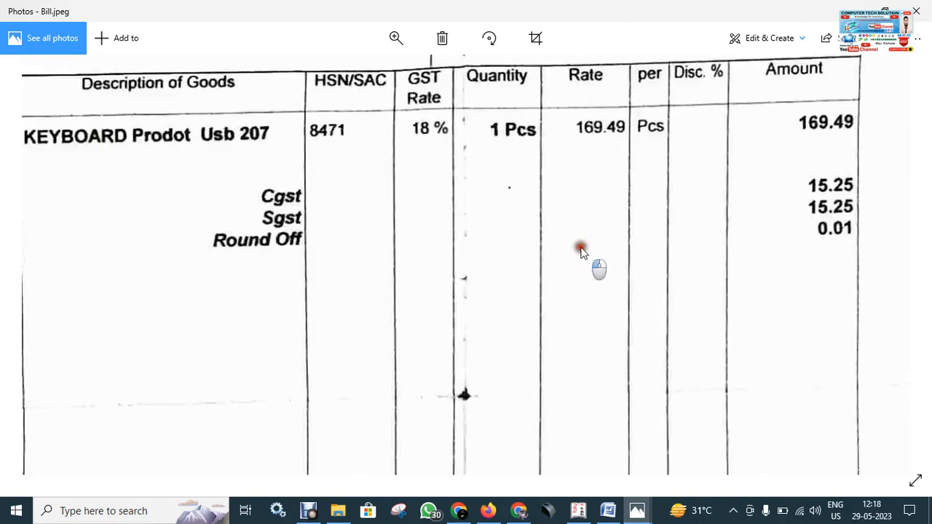
Step: Reduce the invoice's magnification and read from the item table down to the Central Tax and State Tax breakdown
{"action": "left_click", "coordinate": [396, 38]}
{"action": "left_click_drag", "start_coordinate": [378, 71], "coordinate": [347, 87]}
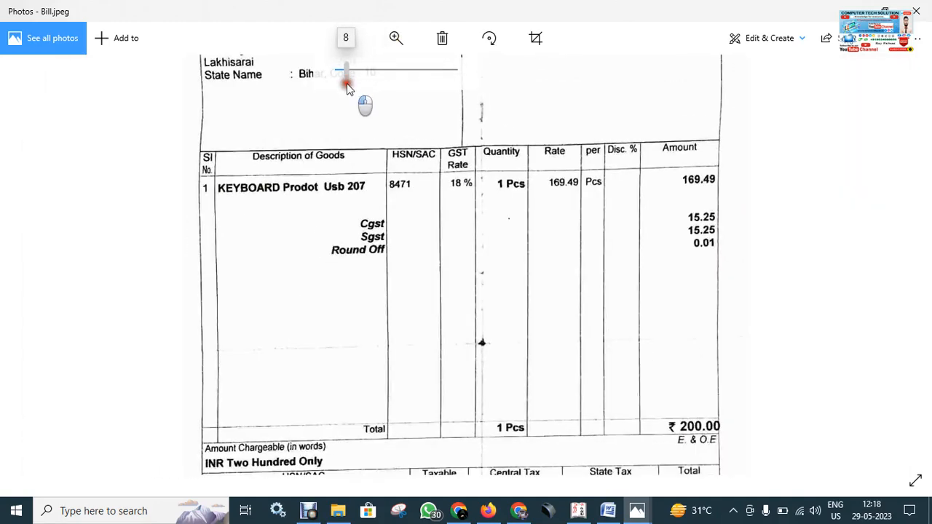
{"action": "left_click", "coordinate": [408, 168]}
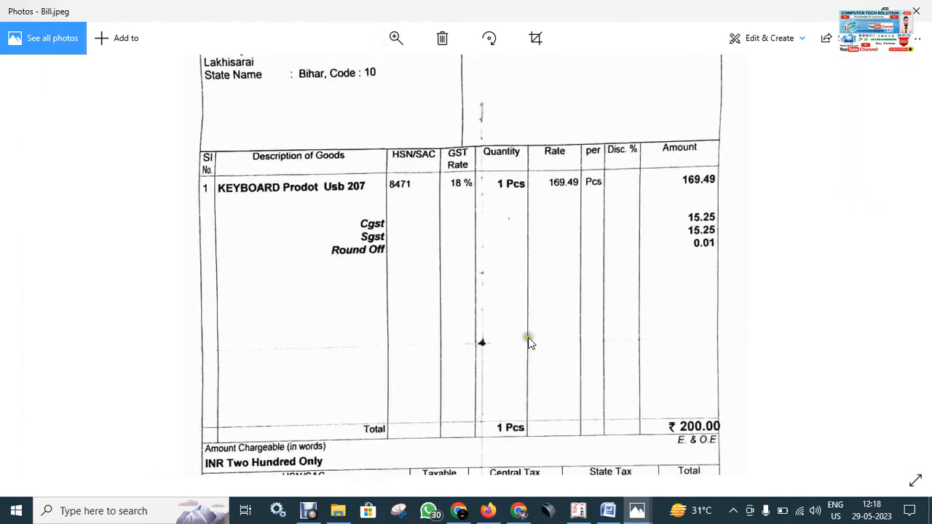
{"action": "left_click_drag", "start_coordinate": [529, 343], "coordinate": [501, 185]}
{"action": "mouse_move", "coordinate": [512, 321]}
{"action": "left_mouse_down"}
{"action": "mouse_move", "coordinate": [513, 268]}
{"action": "mouse_move", "coordinate": [499, 429]}
{"action": "left_mouse_up"}
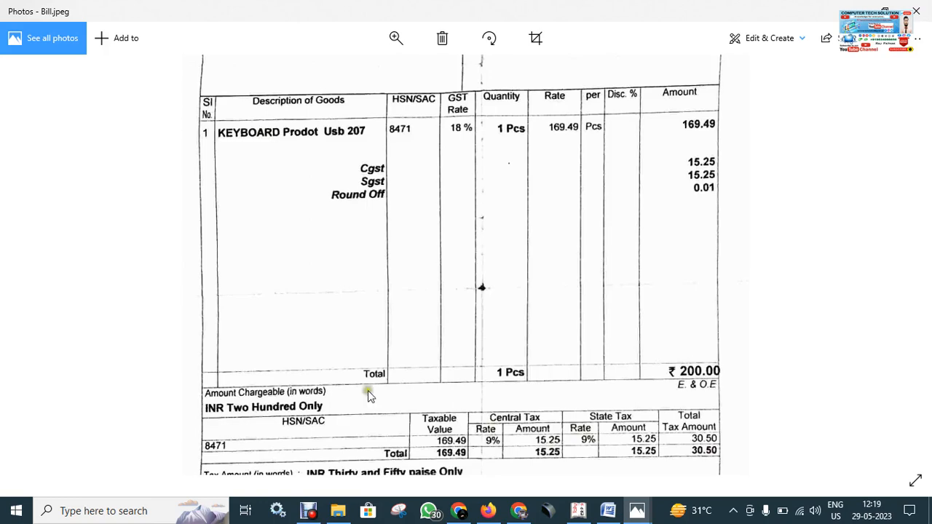
{"action": "left_click_drag", "start_coordinate": [482, 372], "coordinate": [473, 247]}
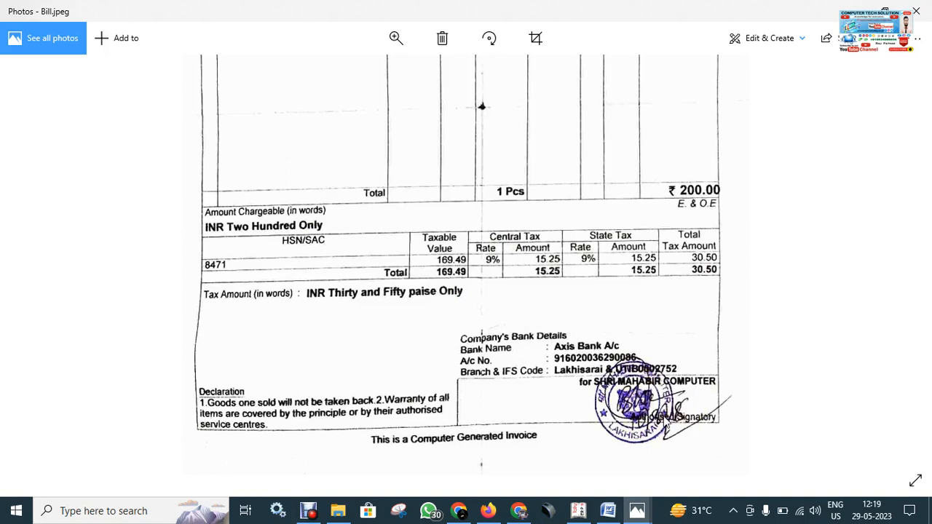
Step: Look over the whole invoice again, from the seller and buyer details to the tax summary and declaration
{"action": "scroll", "coordinate": [651, 281], "scroll_direction": "up", "scroll_amount": 5}
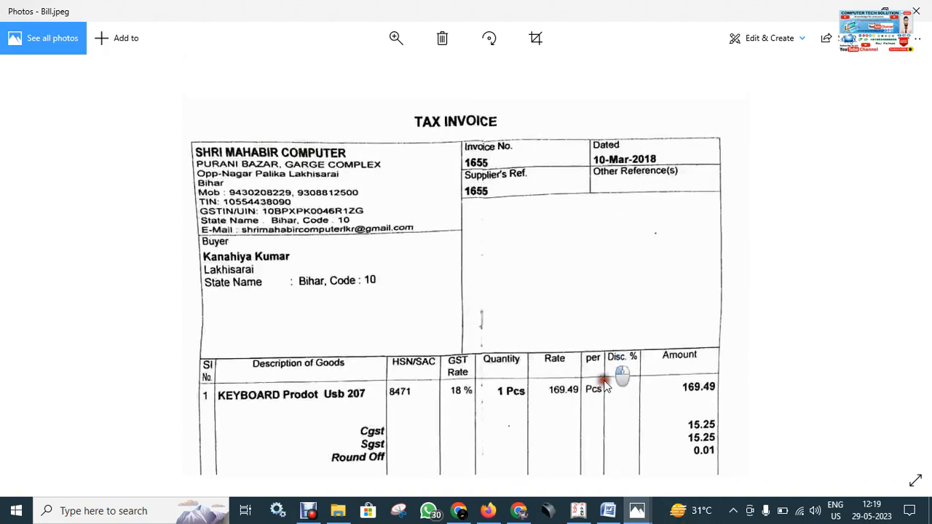
{"action": "scroll", "coordinate": [588, 249], "scroll_direction": "down", "scroll_amount": 4}
{"action": "scroll", "coordinate": [575, 286], "scroll_direction": "up", "scroll_amount": 3}
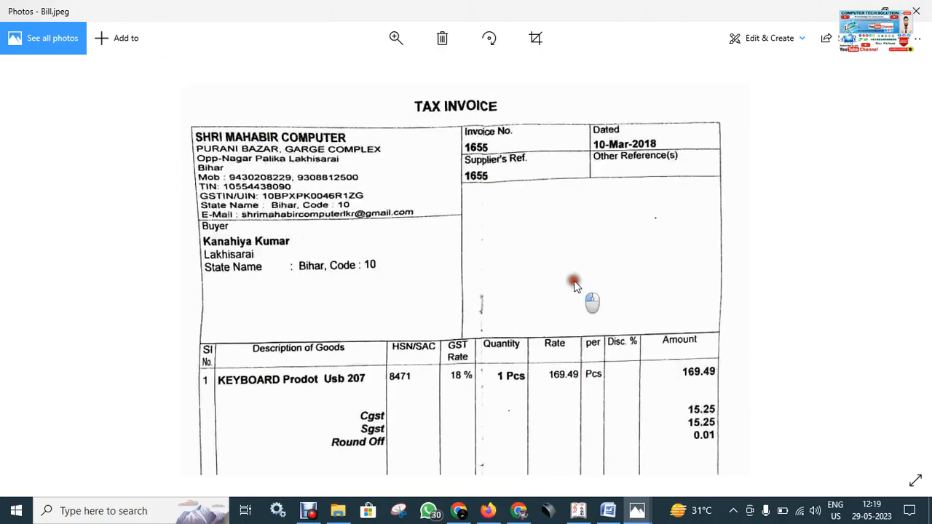
{"action": "scroll", "coordinate": [574, 283], "scroll_direction": "down", "scroll_amount": 1}
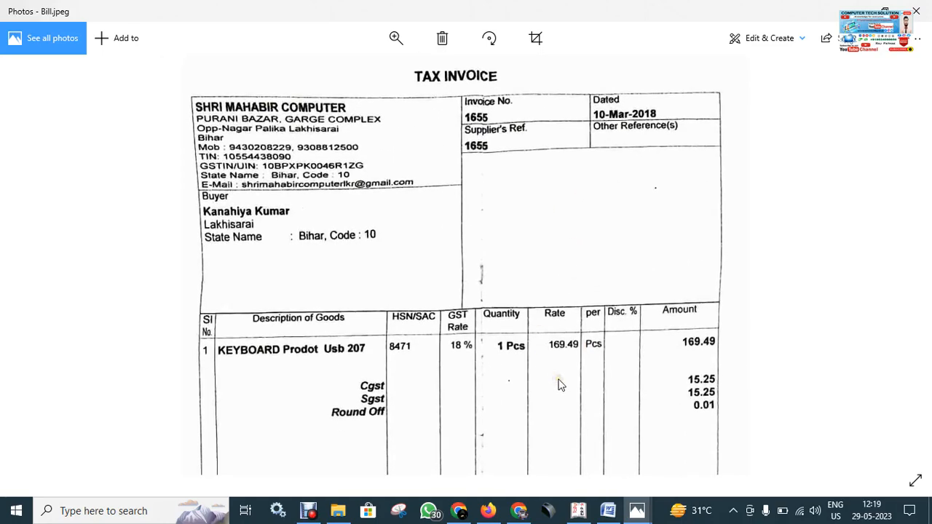
{"action": "scroll", "coordinate": [561, 379], "scroll_direction": "down", "scroll_amount": 3}
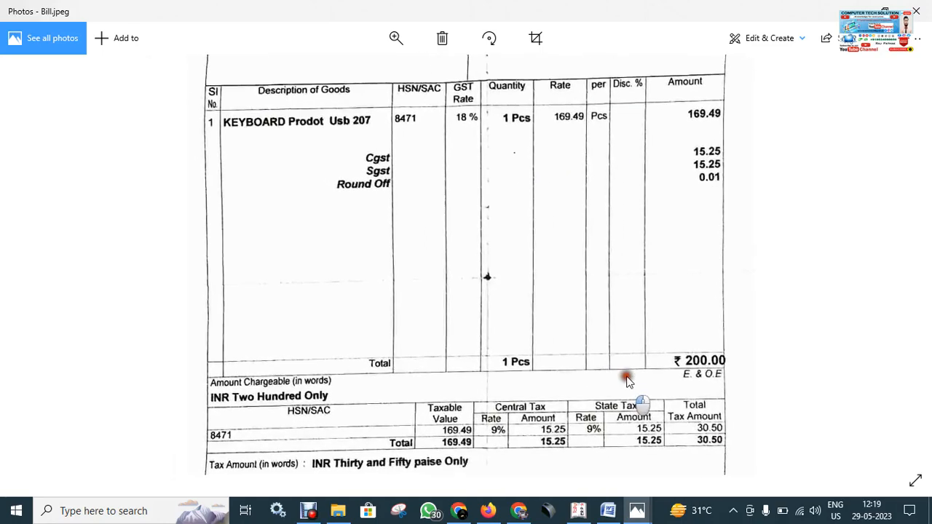
{"action": "left_click_drag", "start_coordinate": [624, 401], "coordinate": [590, 197]}
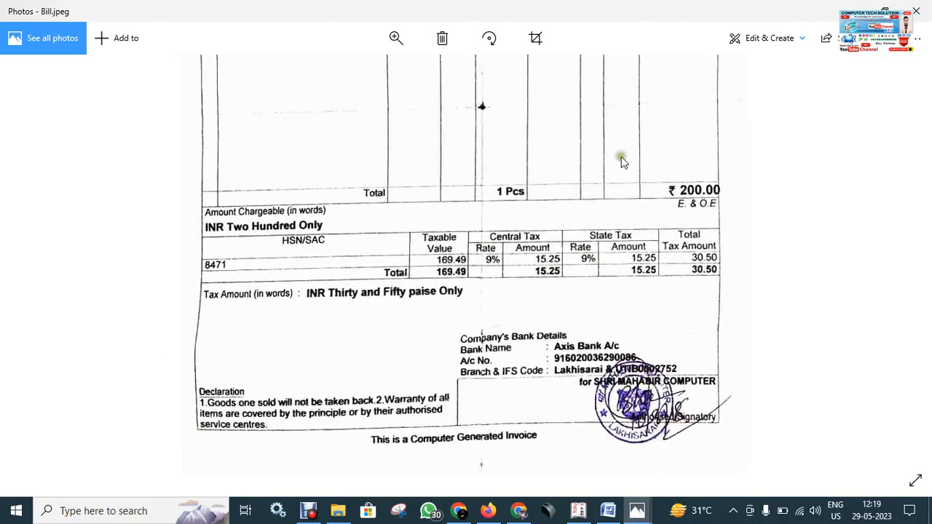
{"action": "scroll", "coordinate": [618, 182], "scroll_direction": "up", "scroll_amount": 5}
{"action": "left_click_drag", "start_coordinate": [586, 182], "coordinate": [574, 215]}
{"action": "left_click", "coordinate": [396, 38]}
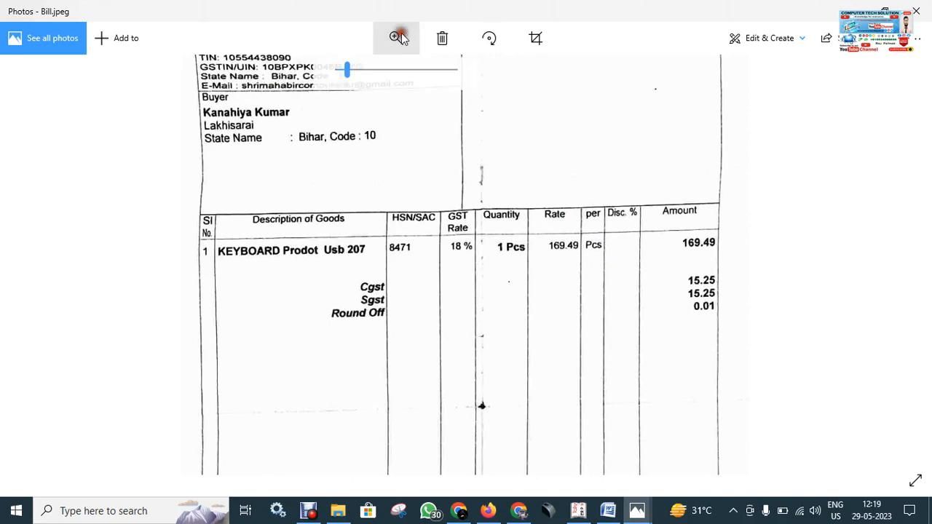
{"action": "left_click", "coordinate": [346, 70]}
{"action": "left_click_drag", "start_coordinate": [348, 71], "coordinate": [340, 70]}
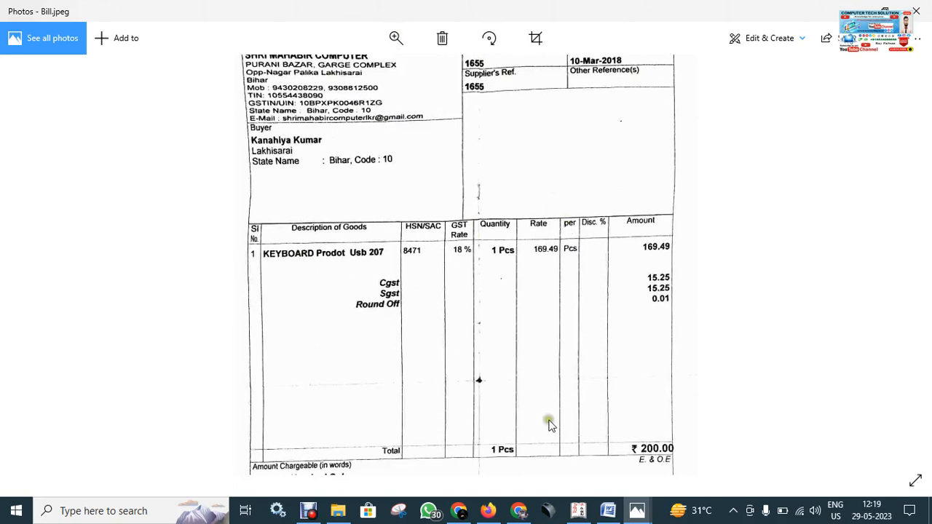
Step: Switch to Tally.ERP 9, print the Raj Computer Barahiya purchase voucher as an invoice, and close the printer status window
{"action": "left_click", "coordinate": [578, 511]}
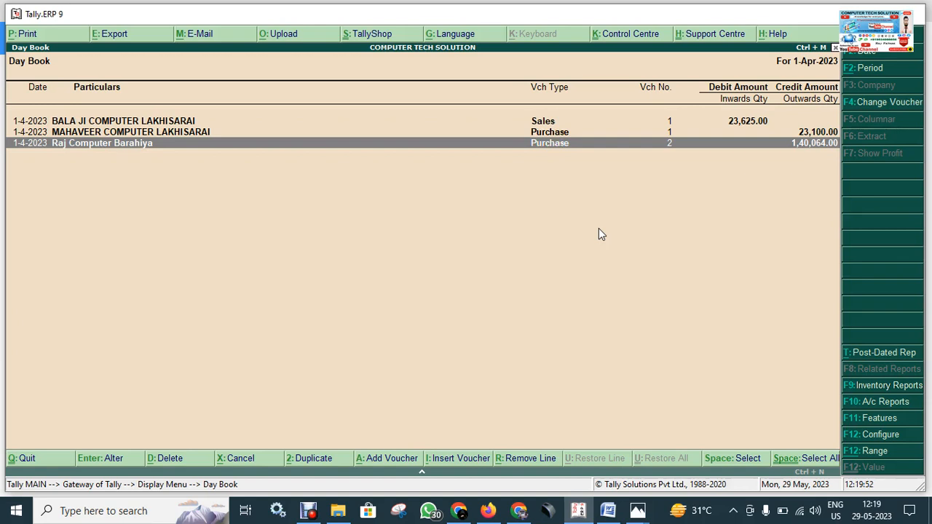
{"action": "left_click", "coordinate": [251, 150]}
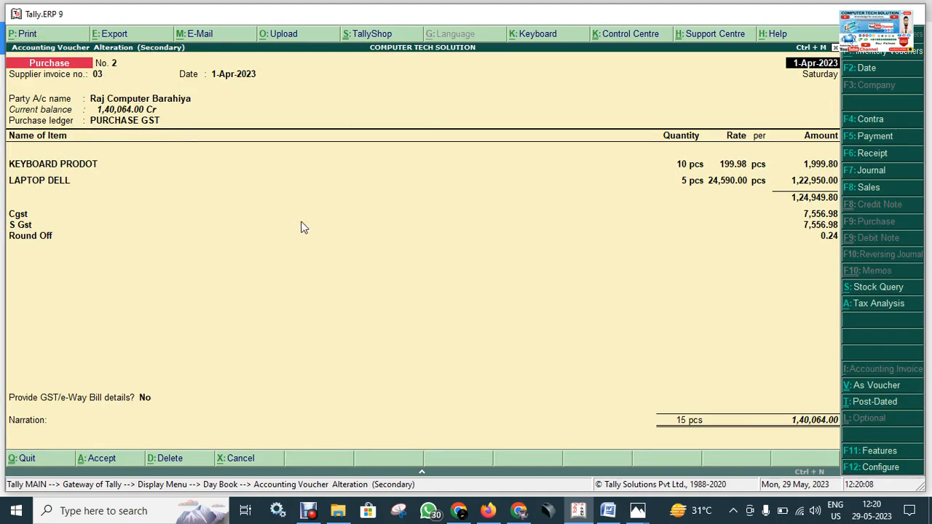
{"action": "key", "text": "alt+p"}
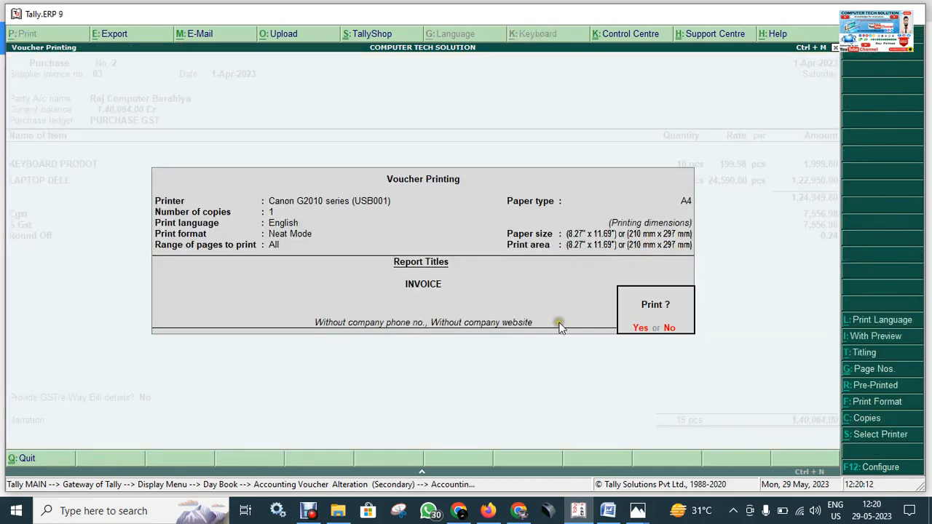
{"action": "left_click", "coordinate": [638, 328]}
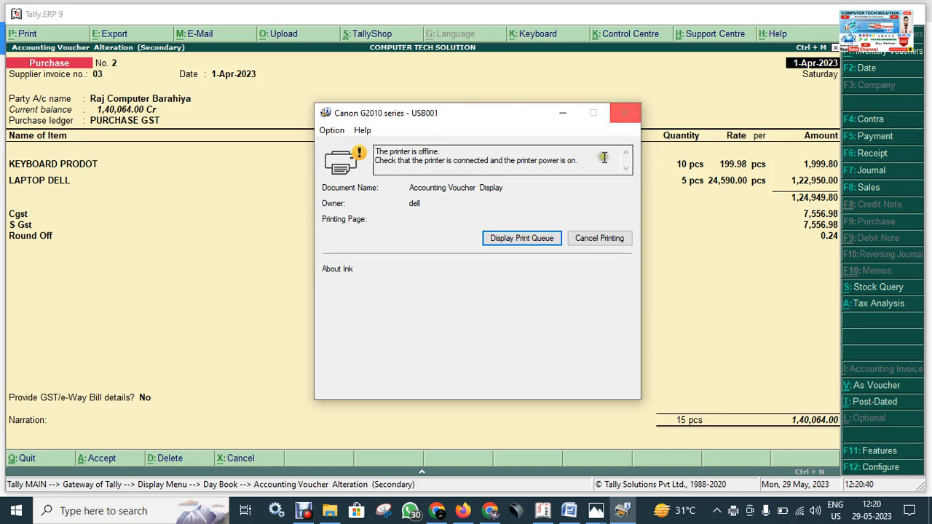
{"action": "left_click", "coordinate": [625, 114]}
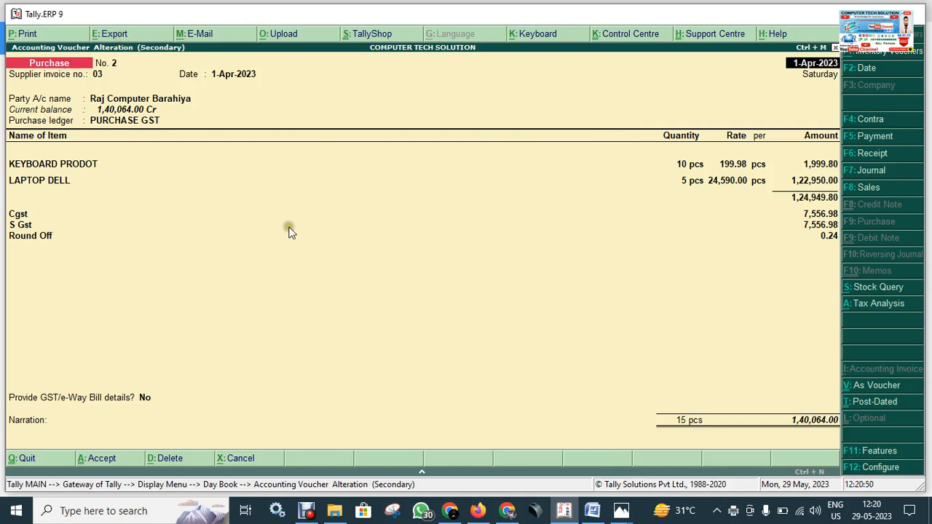
{"action": "left_click", "coordinate": [114, 35]}
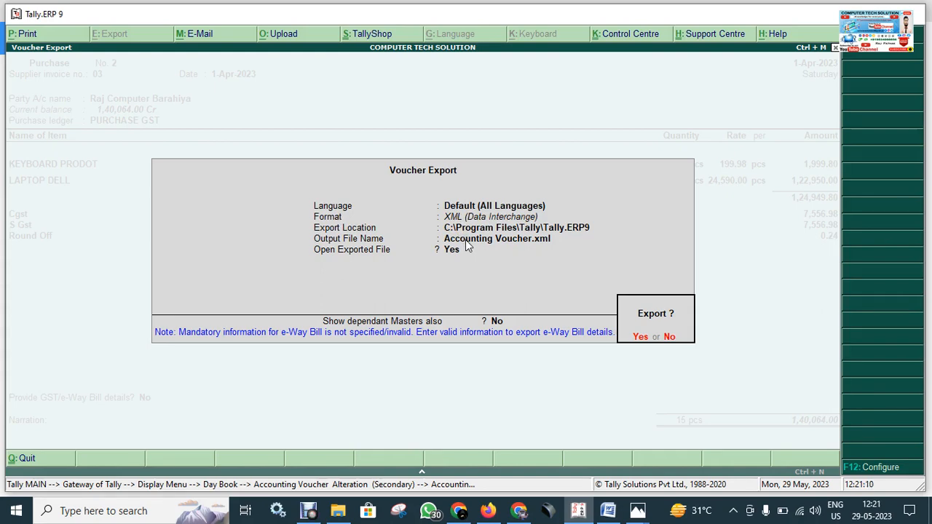
{"action": "key", "text": "Escape"}
{"action": "key", "text": "Escape"}
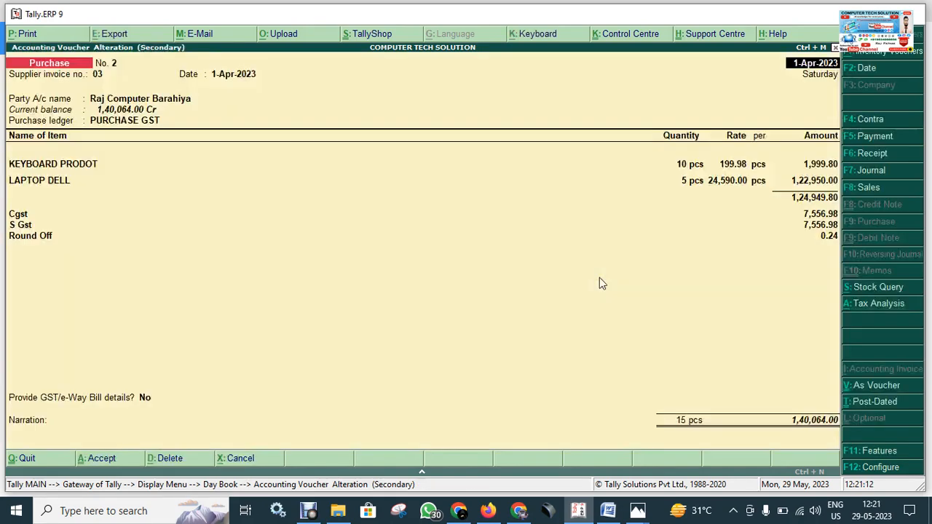
Step: Start exporting the voucher with the Default (All Languages) language and the PDF (Portable Document Format) format
{"action": "left_click", "coordinate": [546, 255]}
{"action": "left_click", "coordinate": [107, 37]}
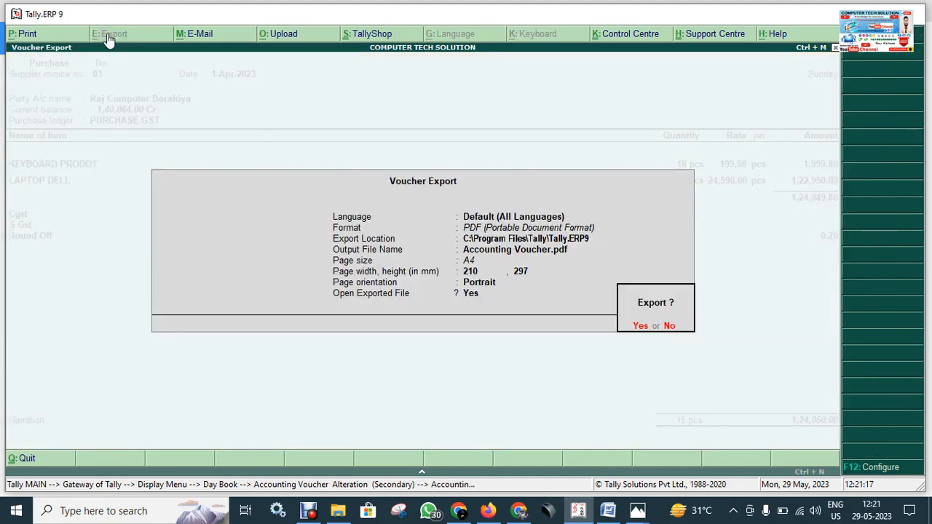
{"action": "left_click", "coordinate": [670, 327]}
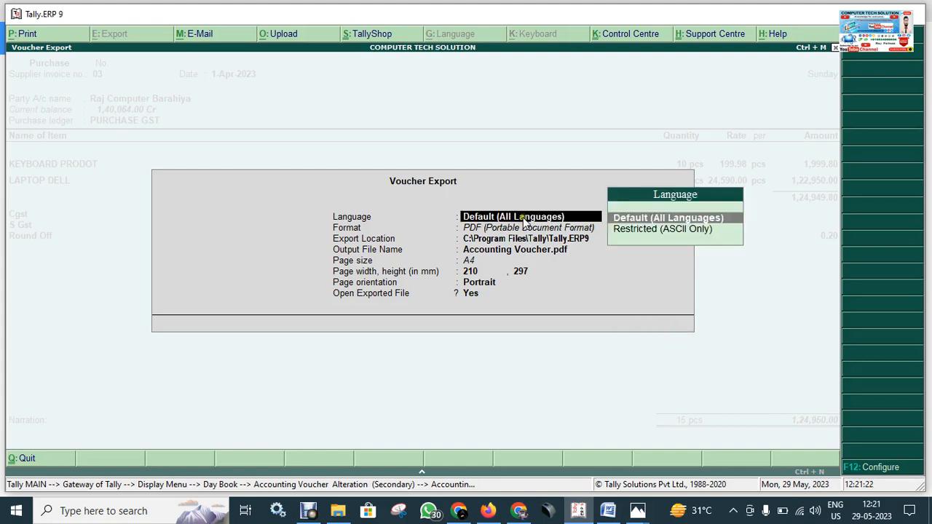
{"action": "left_click", "coordinate": [664, 222]}
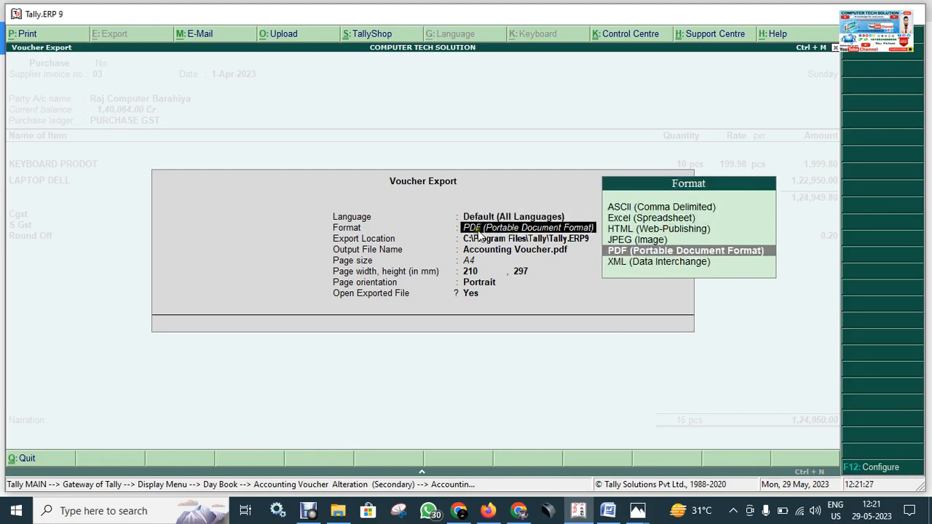
{"action": "type", "text": "p"}
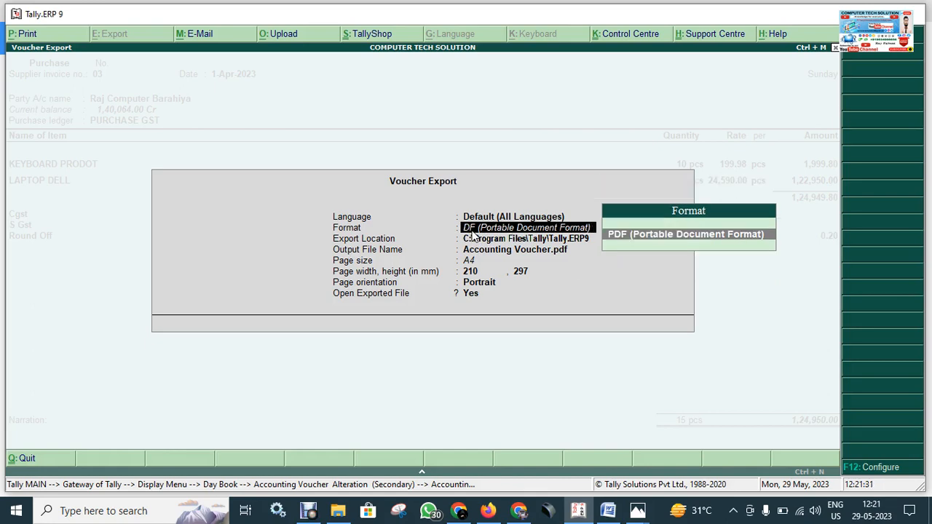
{"action": "key", "text": "BackSpace"}
{"action": "key", "text": "Return"}
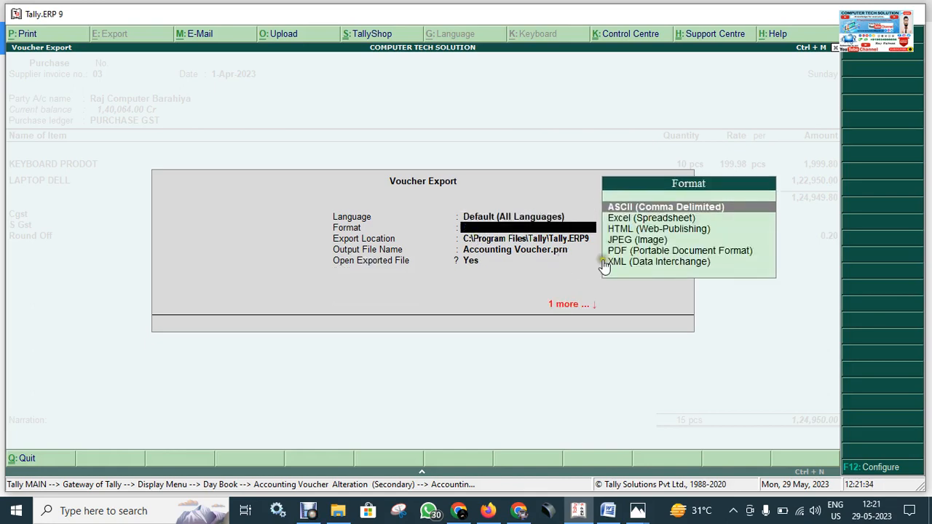
{"action": "left_click", "coordinate": [659, 251]}
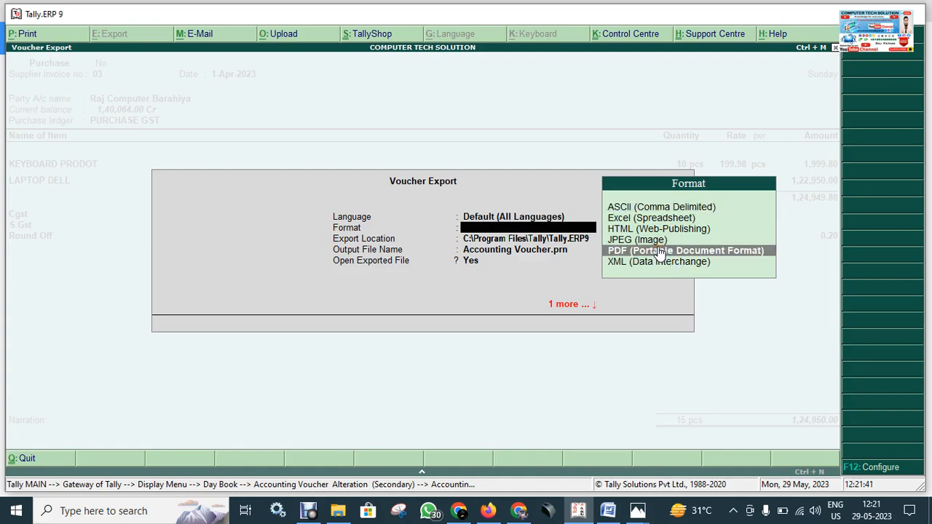
{"action": "left_click", "coordinate": [659, 251]}
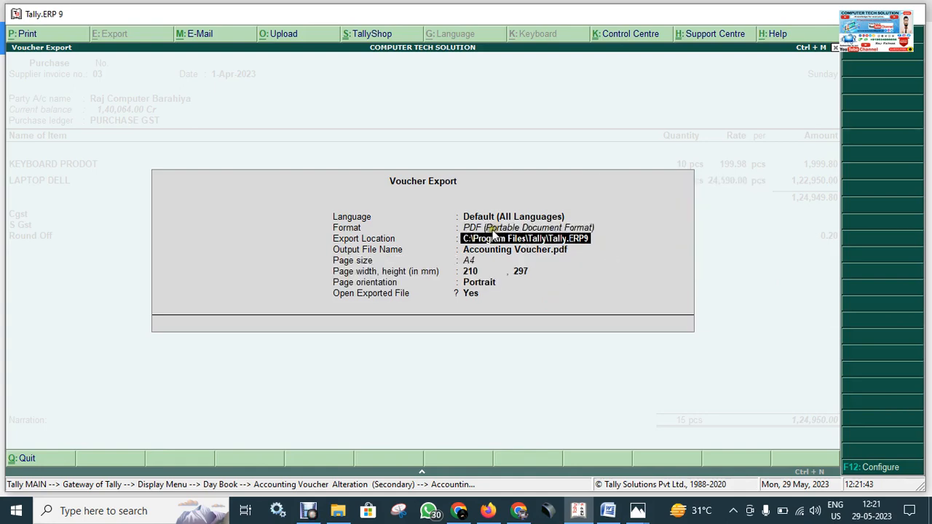
Step: Keep Accounting Voucher.pdf as the output file name and show the page orientation choices for the export
{"action": "left_click", "coordinate": [459, 228]}
{"action": "left_click", "coordinate": [486, 229]}
{"action": "left_click", "coordinate": [566, 252]}
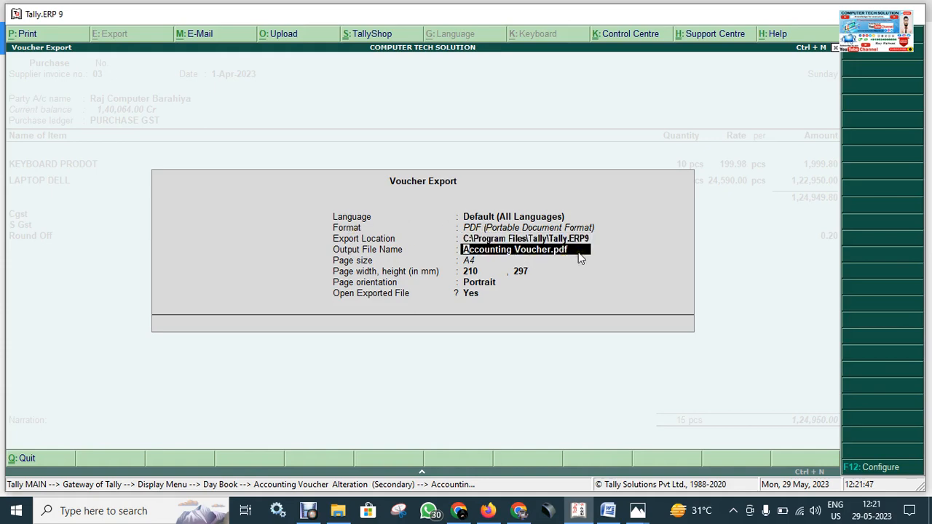
{"action": "left_click", "coordinate": [501, 284]}
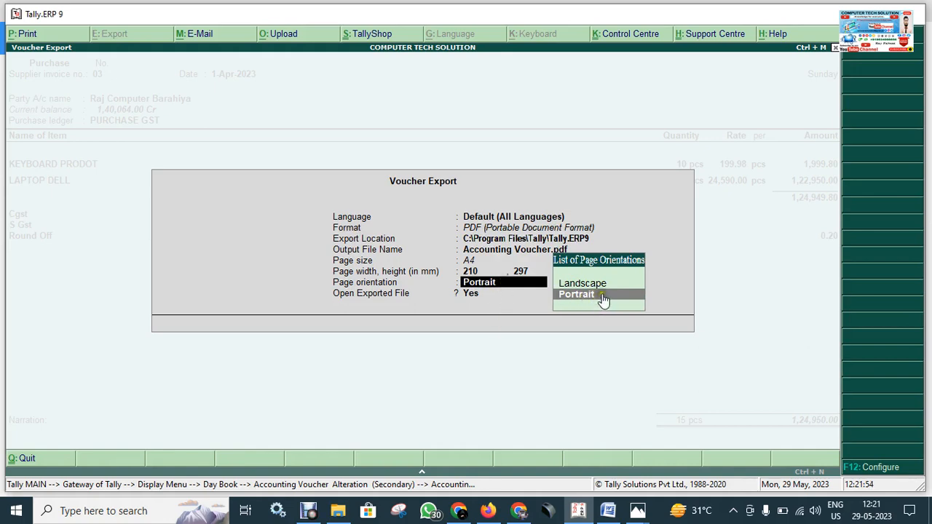
{"action": "left_click", "coordinate": [581, 113]}
Step: View the Bill.jpeg tax invoice and the 11.JPG purchase type chart in Photos, and return to Tally.ERP 9
{"action": "mouse_move", "coordinate": [639, 510]}
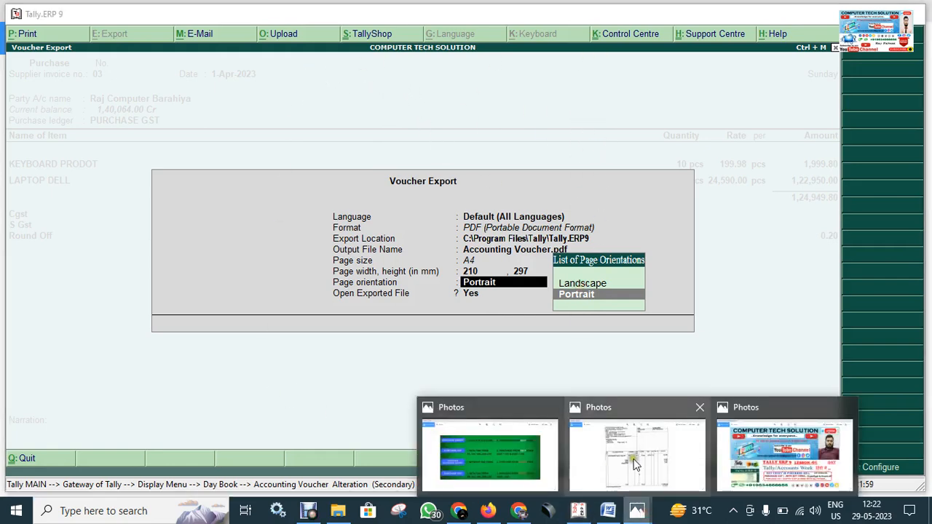
{"action": "left_click", "coordinate": [633, 458]}
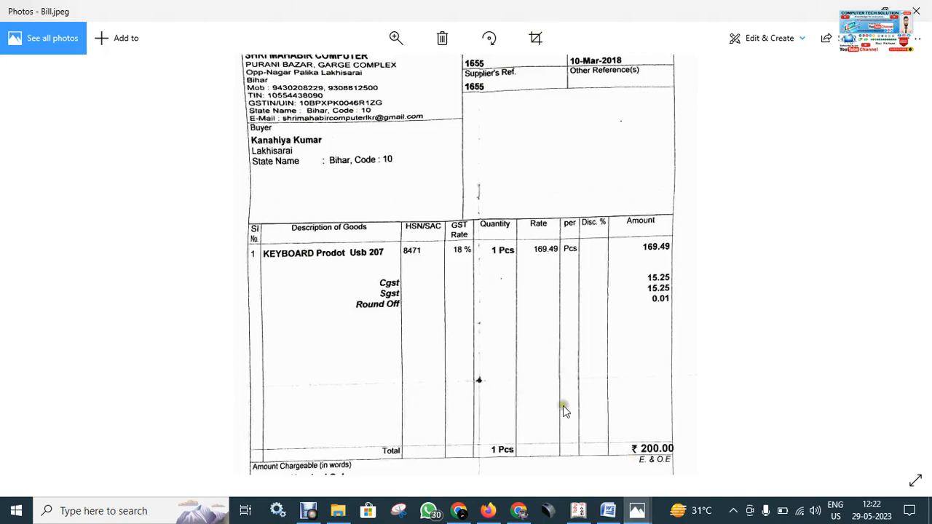
{"action": "left_click", "coordinate": [578, 510]}
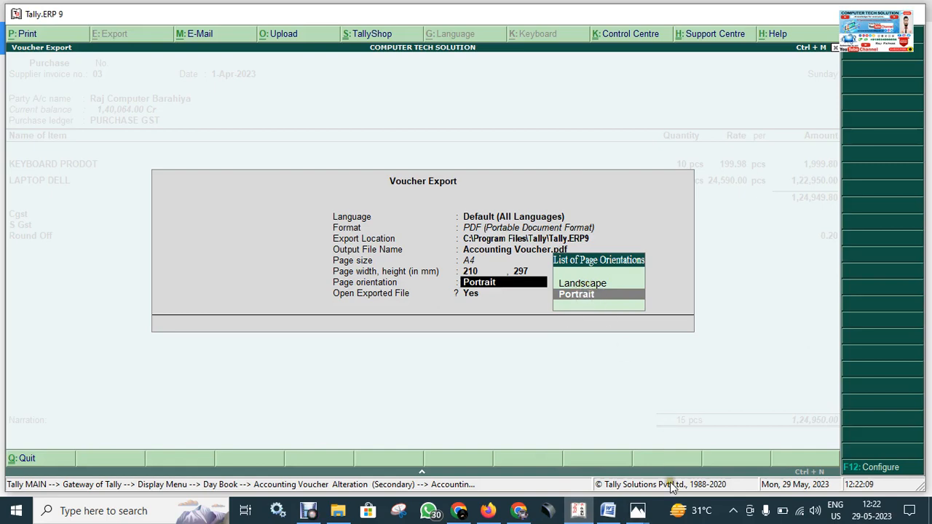
{"action": "mouse_move", "coordinate": [638, 510]}
{"action": "left_click", "coordinate": [510, 453]}
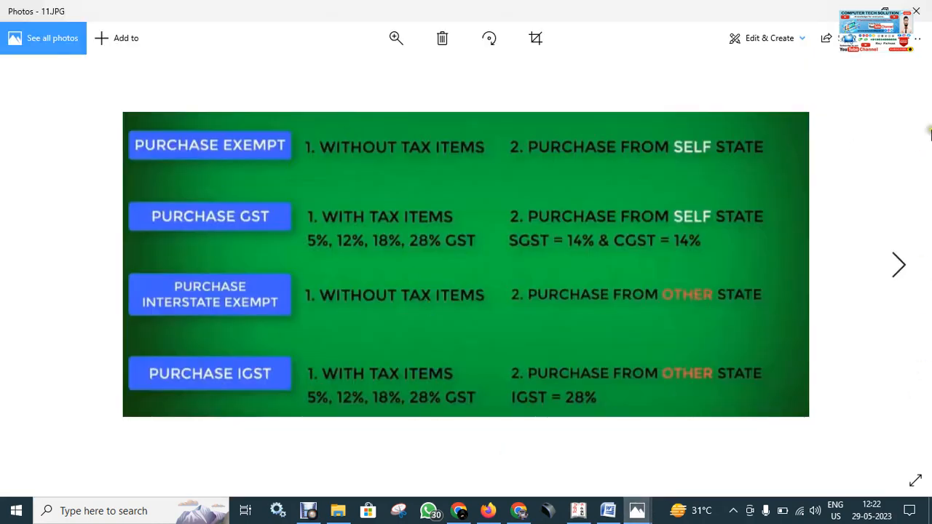
{"action": "left_click", "coordinate": [578, 511]}
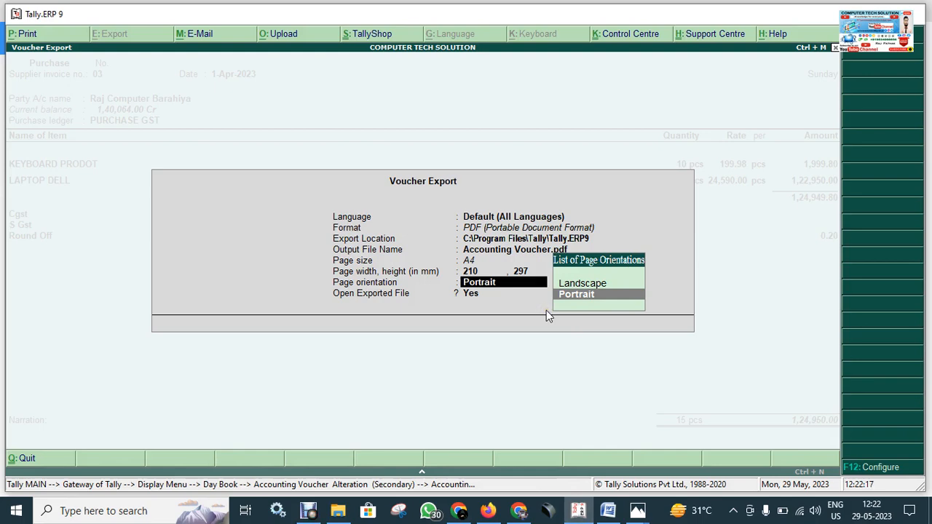
Step: Export the voucher in Portrait orientation, overwriting the existing Accounting Voucher.pdf
{"action": "key", "text": "Return"}
{"action": "key", "text": "Return"}
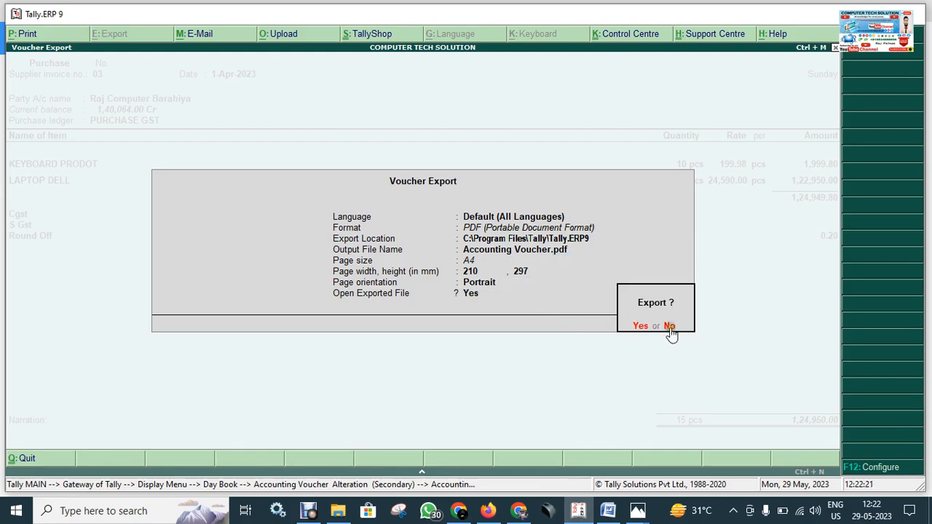
{"action": "key", "text": "Return"}
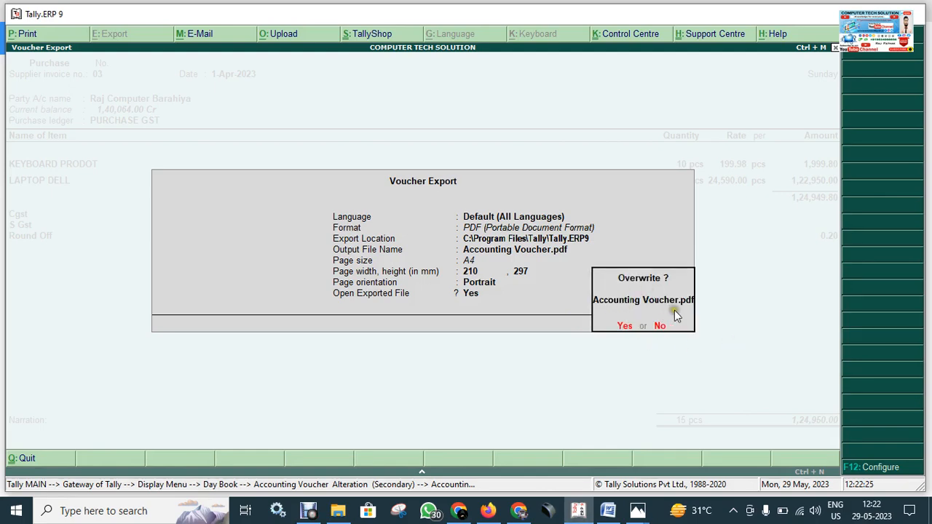
{"action": "key", "text": "Return"}
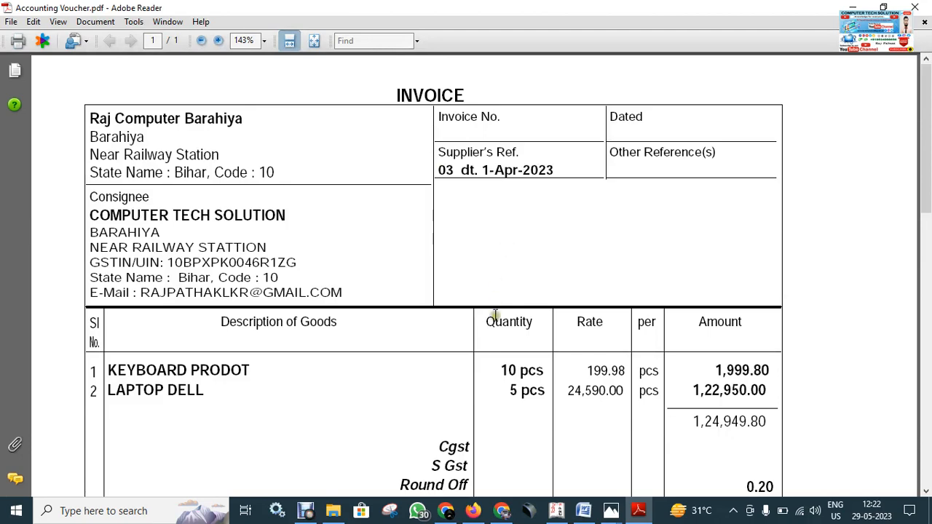
Step: Read the exported invoice in Adobe Reader from the supplier details and item lines down to the total and signatory
{"action": "scroll", "coordinate": [493, 316], "scroll_direction": "down", "scroll_amount": 3}
{"action": "scroll", "coordinate": [474, 301], "scroll_direction": "up", "scroll_amount": 3}
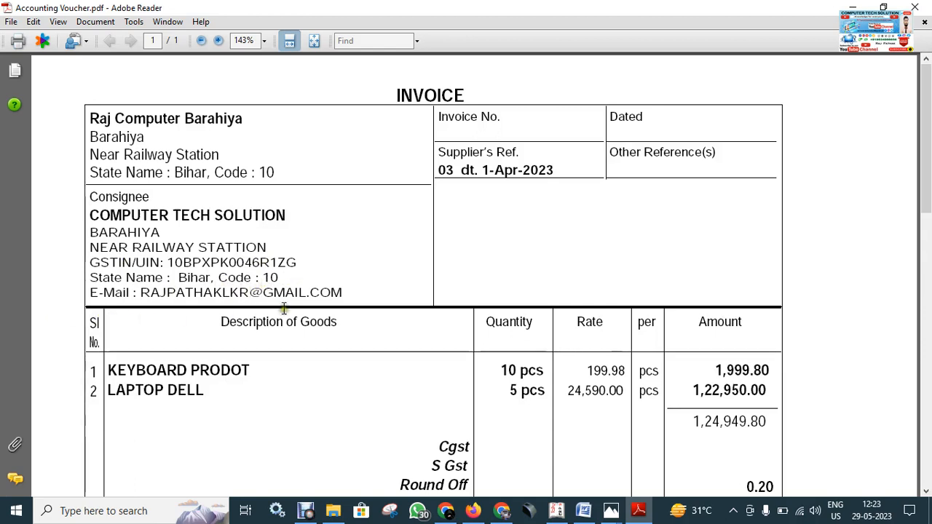
{"action": "scroll", "coordinate": [306, 357], "scroll_direction": "down", "scroll_amount": 4}
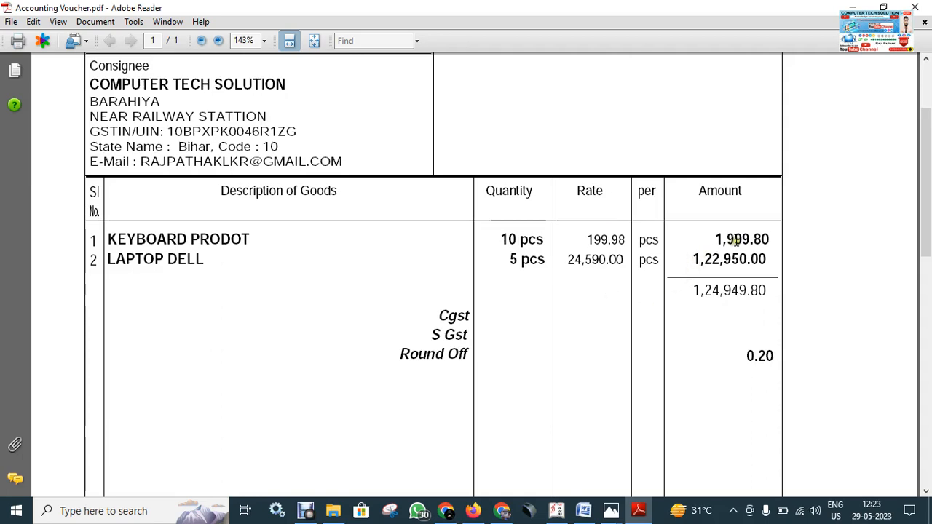
{"action": "scroll", "coordinate": [736, 243], "scroll_direction": "down", "scroll_amount": 2}
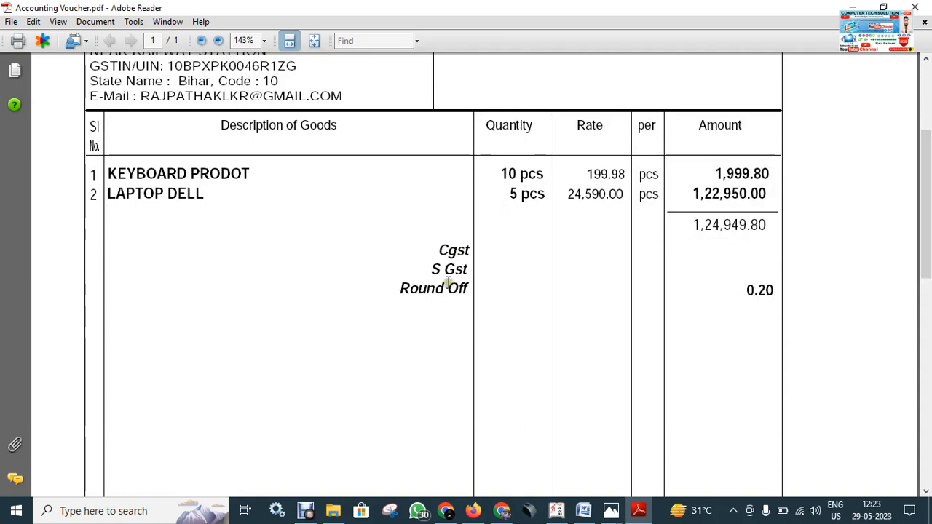
{"action": "scroll", "coordinate": [461, 291], "scroll_direction": "down", "scroll_amount": 10}
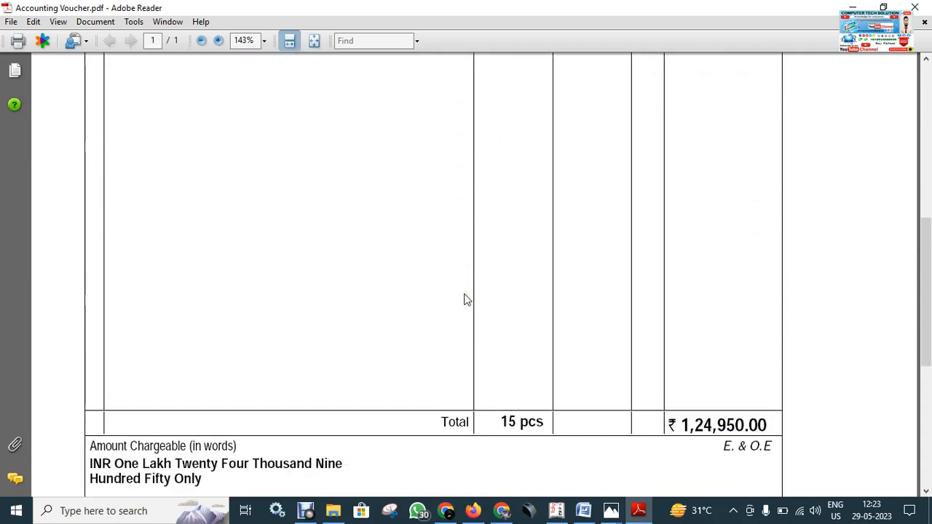
{"action": "scroll", "coordinate": [466, 299], "scroll_direction": "down", "scroll_amount": 3}
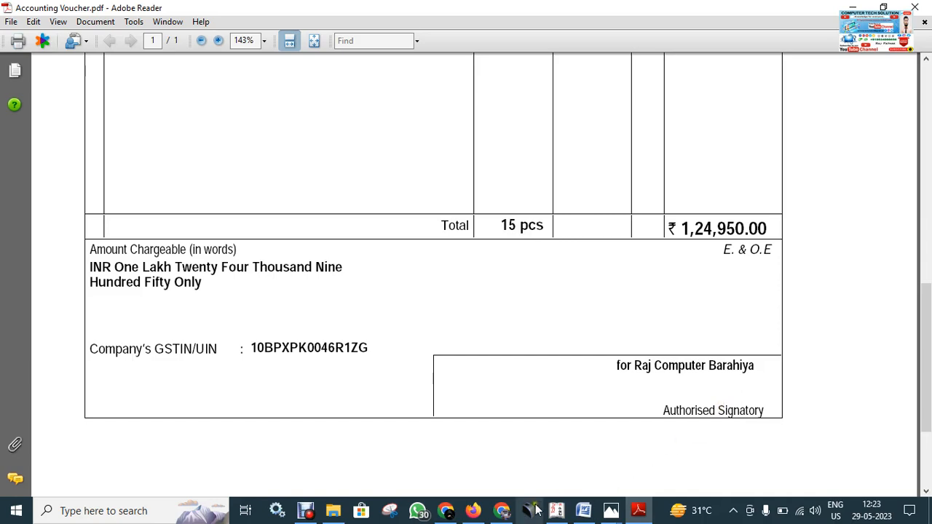
Step: Quit the Raj Computer Barahiya voucher in Tally.ERP 9 without saving and return to the exported PDF
{"action": "left_click", "coordinate": [559, 512]}
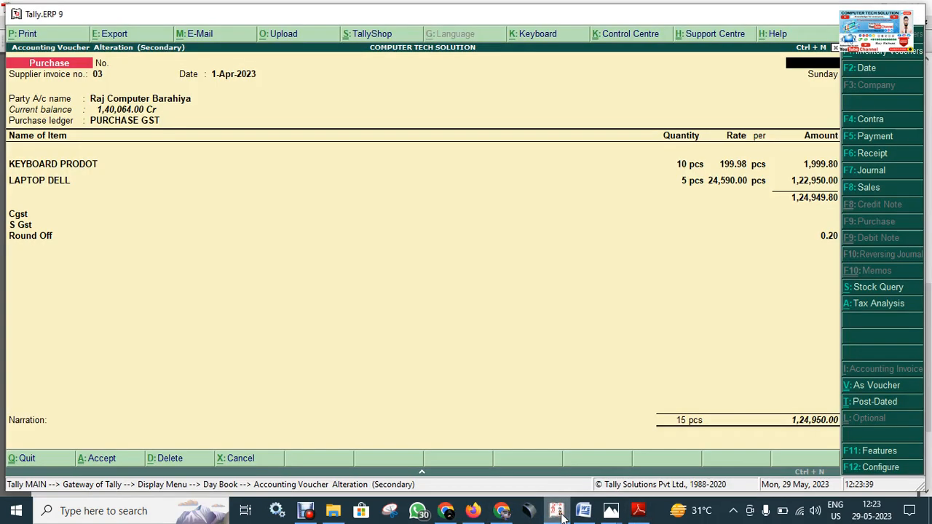
{"action": "key", "text": "Return"}
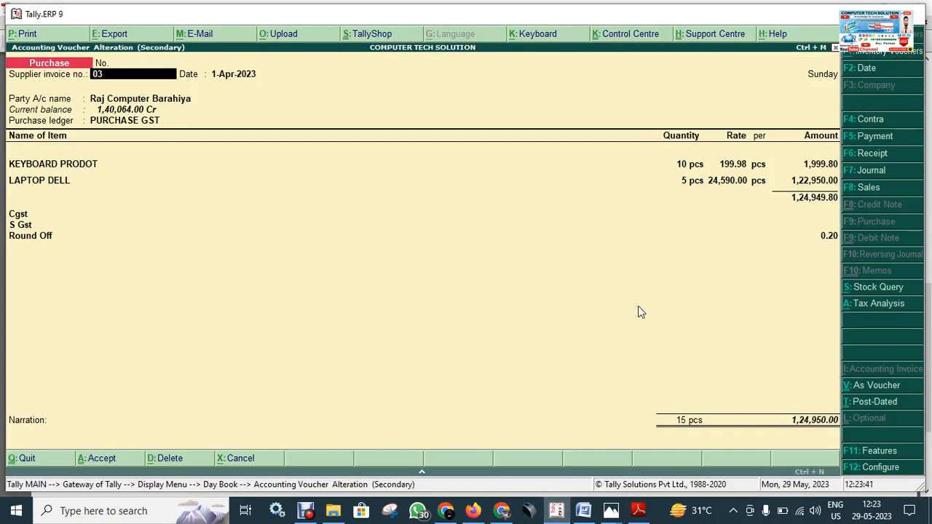
{"action": "key", "text": "Return"}
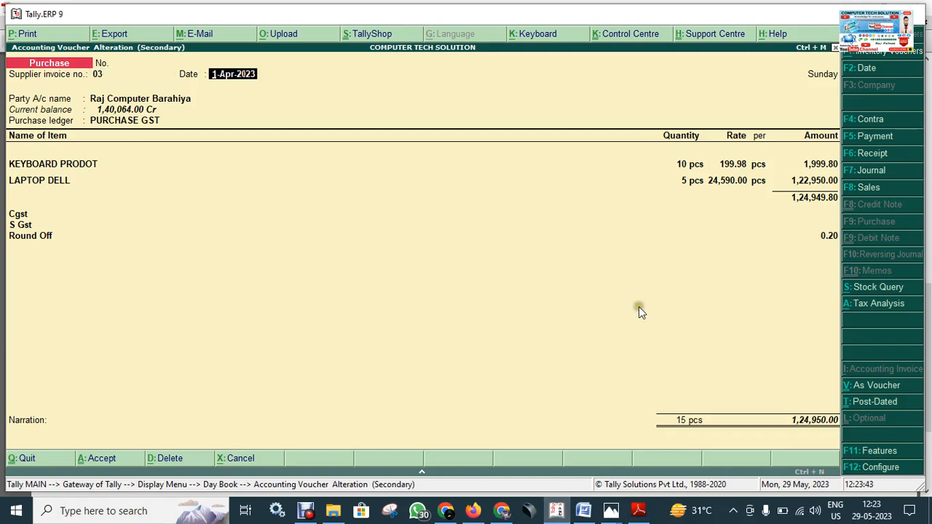
{"action": "key", "text": "Escape"}
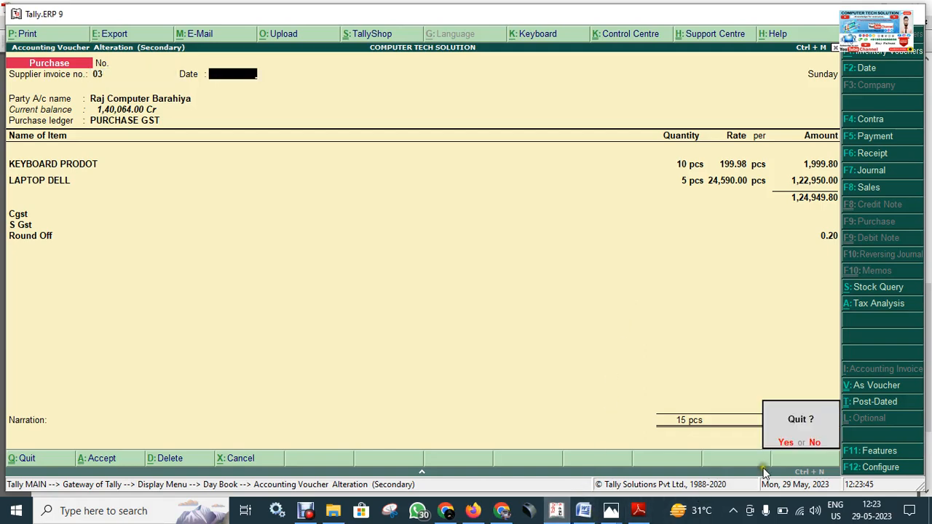
{"action": "left_click", "coordinate": [785, 444]}
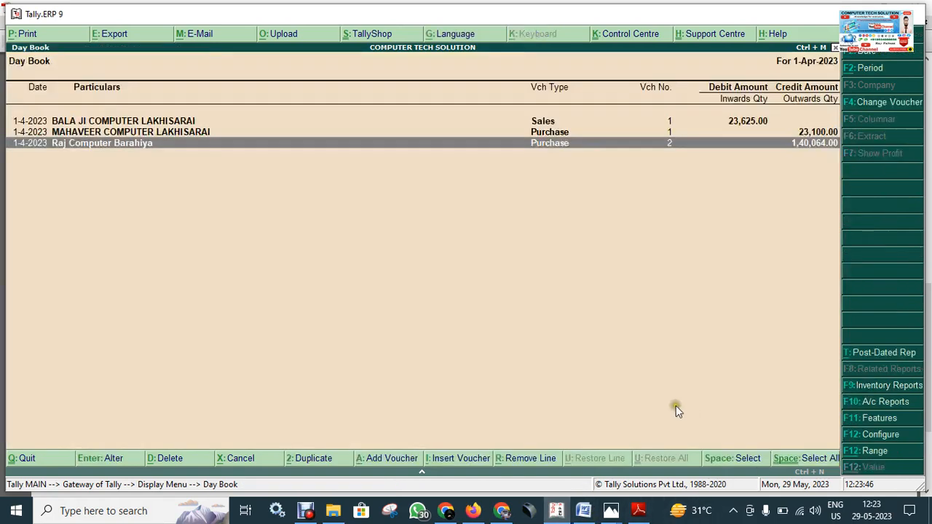
{"action": "left_click", "coordinate": [556, 510]}
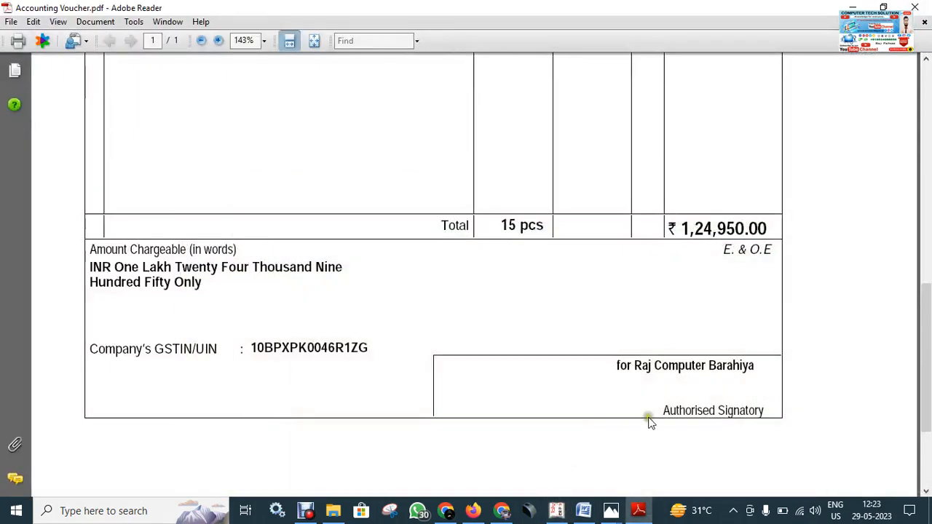
Step: Examine the Bill.jpeg tax invoice in Photos from header to total and compare its tax lines with the exported PDF
{"action": "mouse_move", "coordinate": [612, 510]}
{"action": "left_click", "coordinate": [646, 449]}
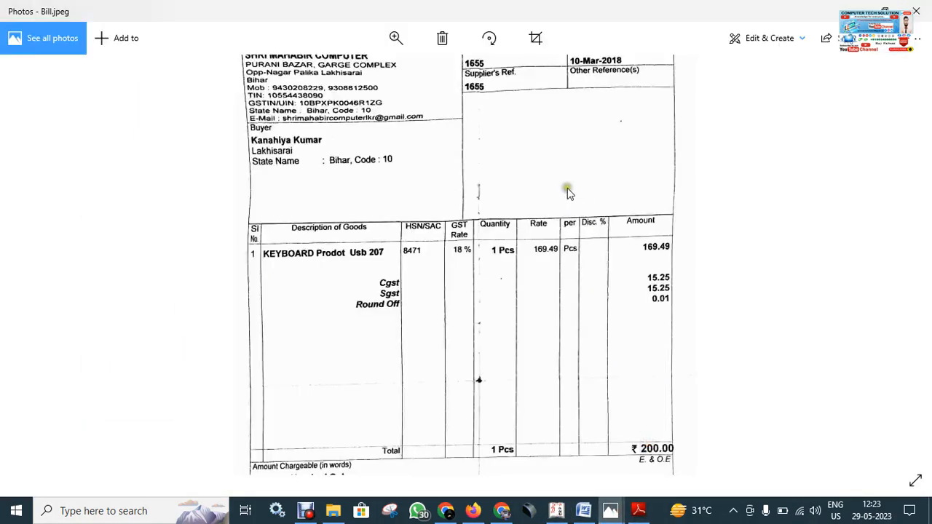
{"action": "scroll", "coordinate": [567, 192], "scroll_direction": "up", "scroll_amount": 2}
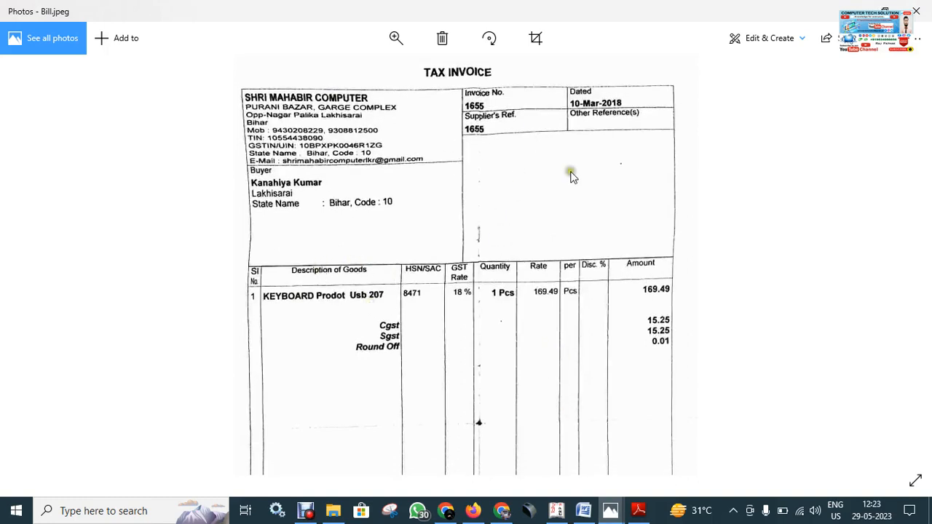
{"action": "left_click", "coordinate": [396, 37]}
{"action": "left_click_drag", "start_coordinate": [343, 70], "coordinate": [350, 70]}
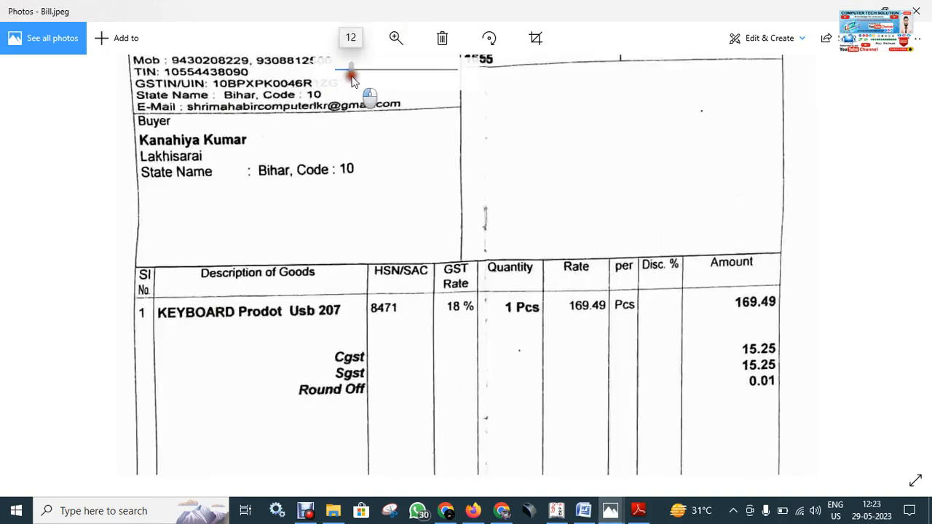
{"action": "scroll", "coordinate": [459, 286], "scroll_direction": "up", "scroll_amount": 1}
{"action": "scroll", "coordinate": [459, 286], "scroll_direction": "down", "scroll_amount": 3}
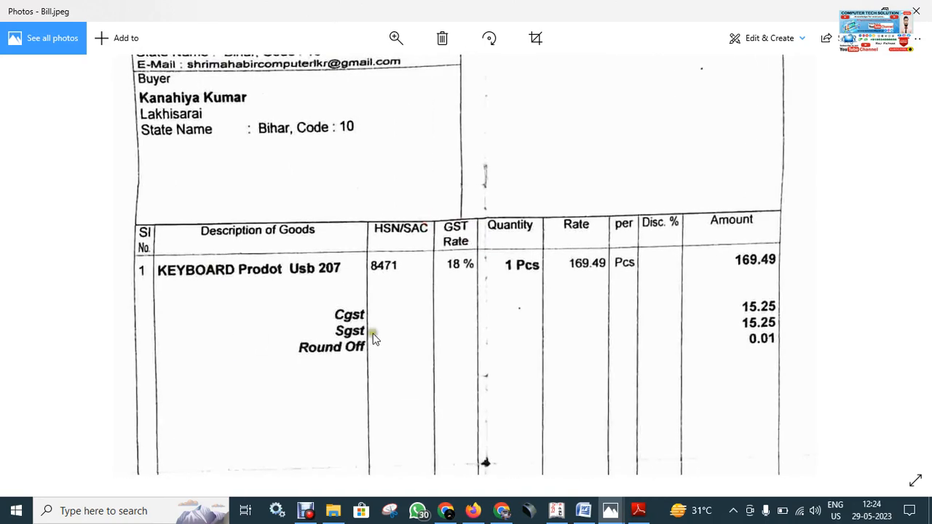
{"action": "scroll", "coordinate": [404, 262], "scroll_direction": "up", "scroll_amount": 7}
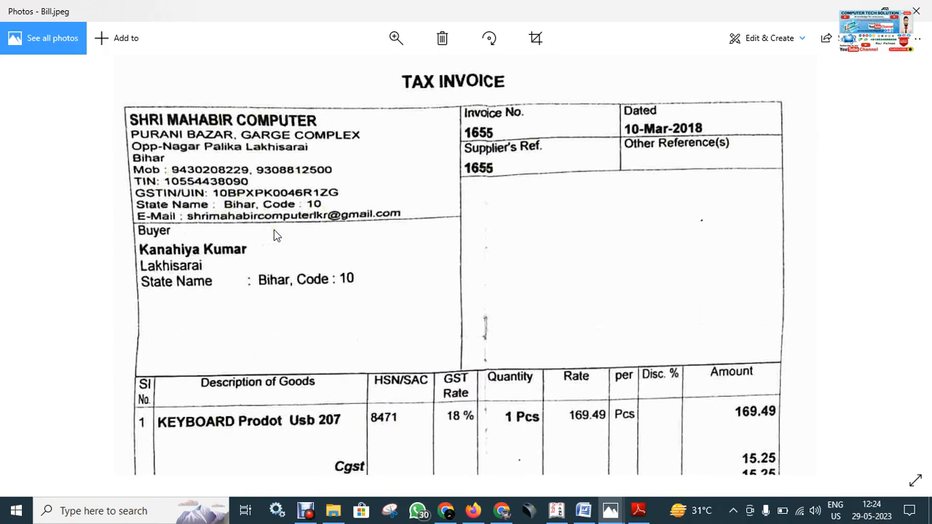
{"action": "left_click_drag", "start_coordinate": [565, 193], "coordinate": [576, 167]}
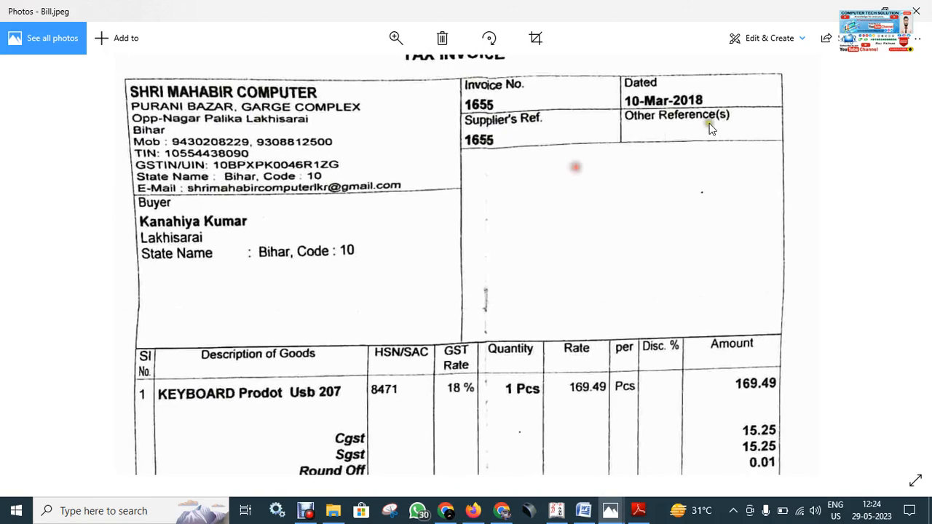
{"action": "left_click_drag", "start_coordinate": [231, 317], "coordinate": [243, 270]}
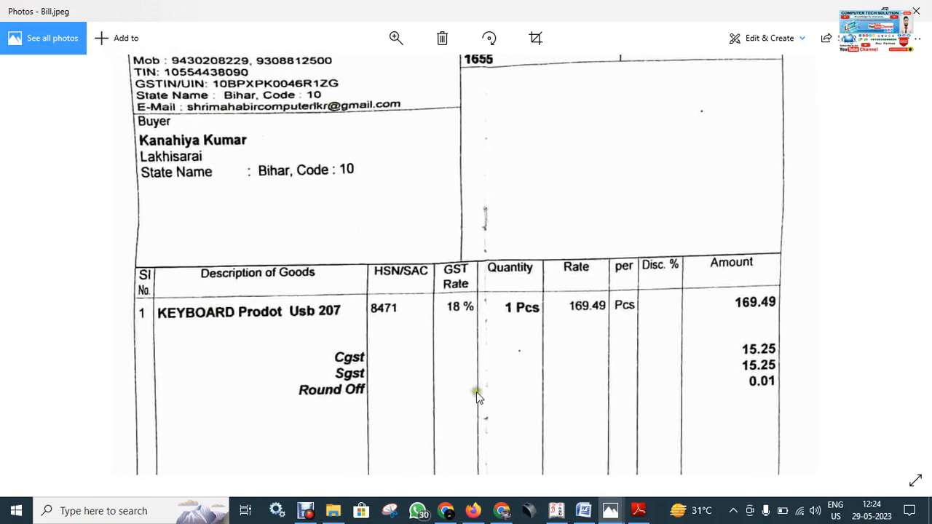
{"action": "left_click_drag", "start_coordinate": [476, 391], "coordinate": [474, 128]}
{"action": "left_click_drag", "start_coordinate": [493, 329], "coordinate": [493, 318]}
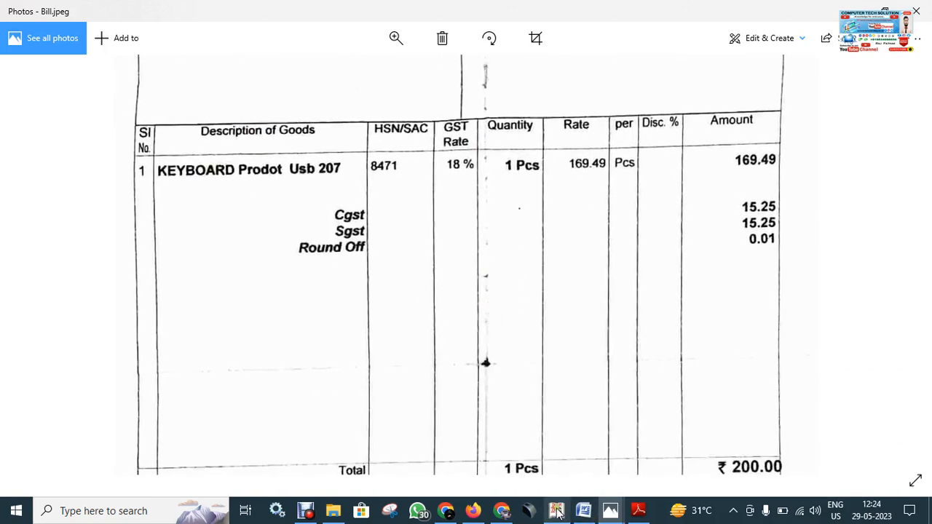
{"action": "left_click", "coordinate": [637, 511]}
{"action": "scroll", "coordinate": [575, 303], "scroll_direction": "up", "scroll_amount": 5}
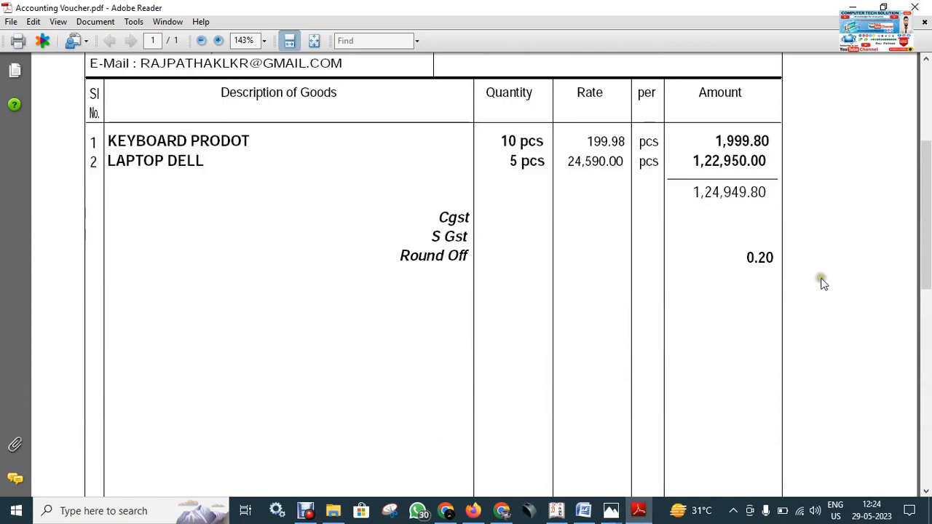
Step: Switch to Tally.ERP 9, save the Raj Computer Barahiya purchase voucher again and reopen it from the Day Book
{"action": "left_click", "coordinate": [557, 511]}
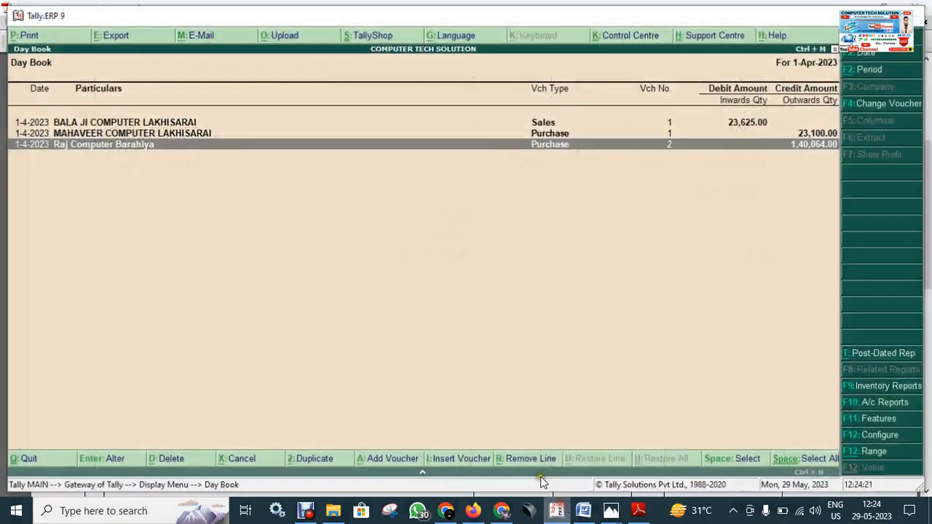
{"action": "key", "text": "Return"}
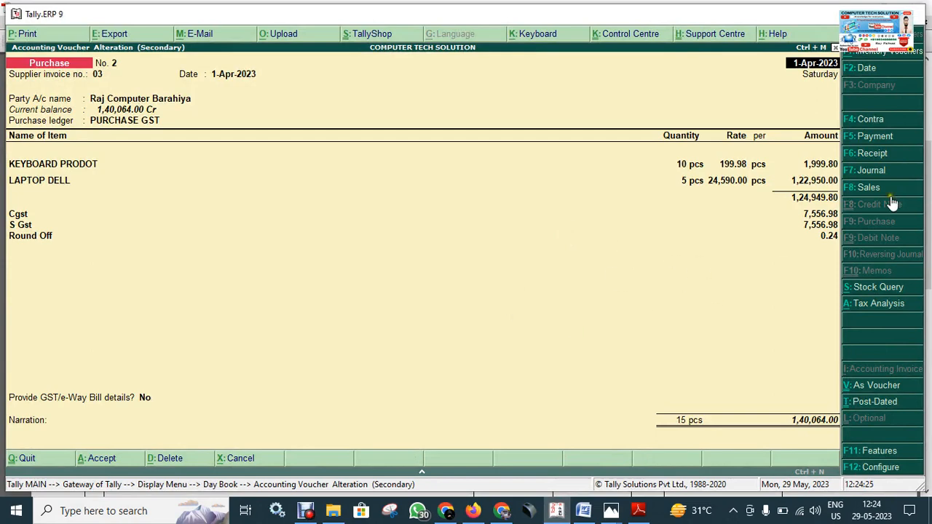
{"action": "key", "text": "ctrl+a"}
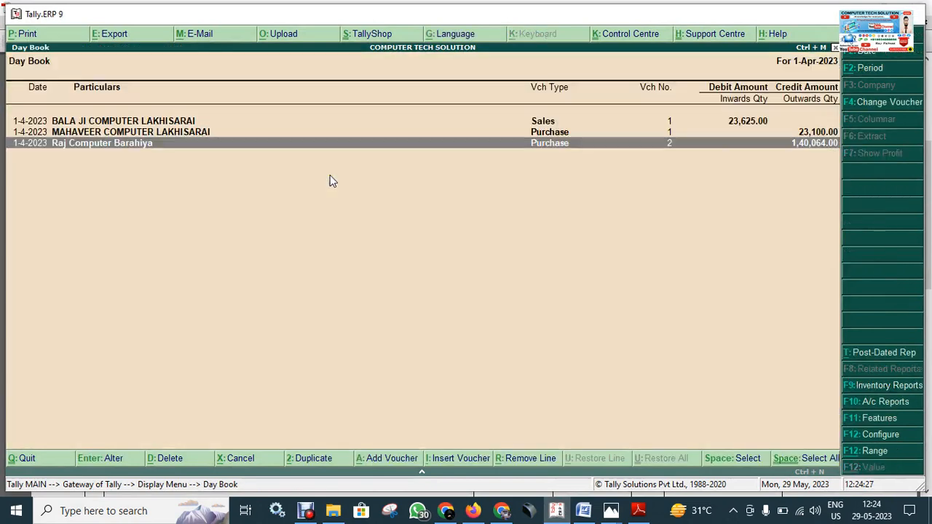
{"action": "key", "text": "Return"}
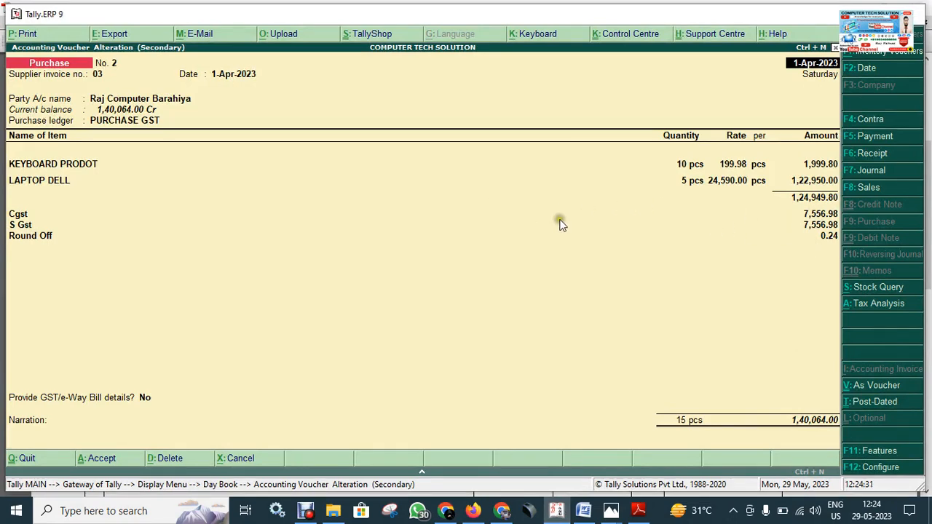
Step: Check the CGST, SGST and Round Off lines in the exported PDF against the voucher in Tally.ERP 9
{"action": "left_click", "coordinate": [636, 513]}
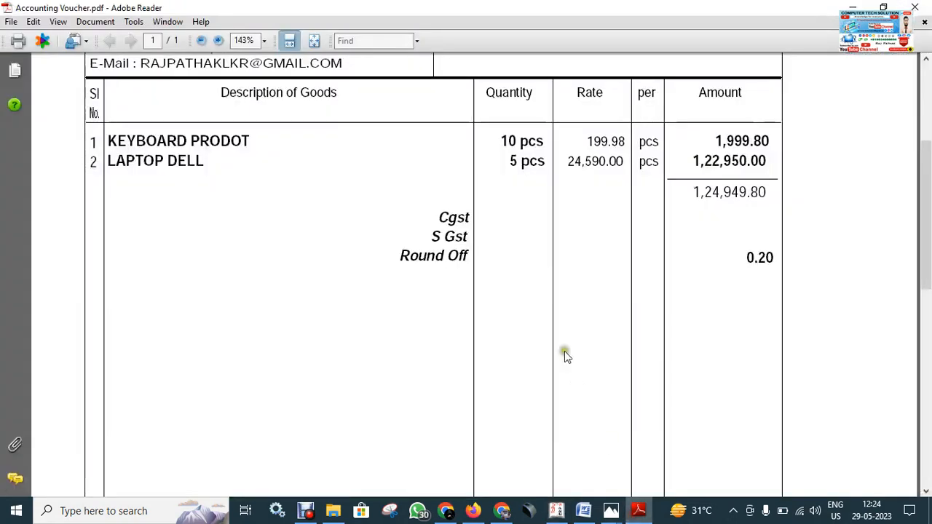
{"action": "scroll", "coordinate": [620, 216], "scroll_direction": "up", "scroll_amount": 1}
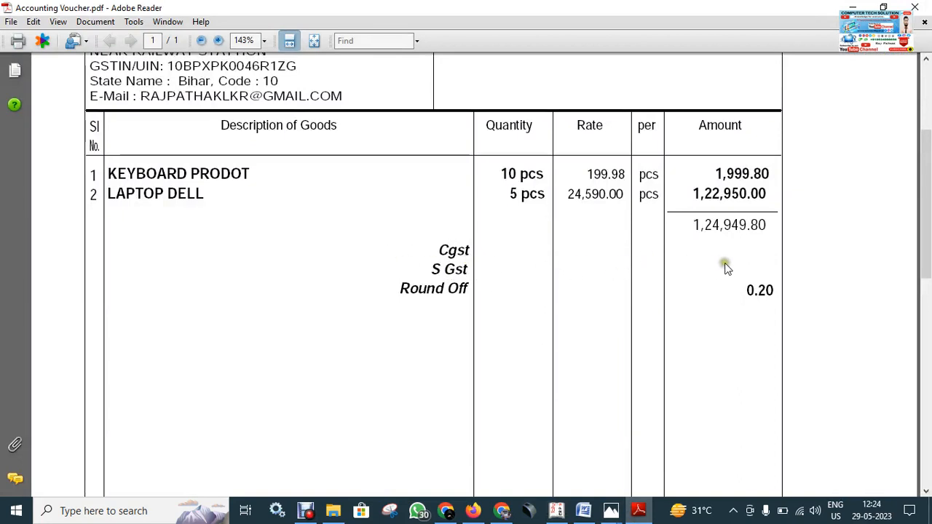
{"action": "left_click", "coordinate": [556, 510]}
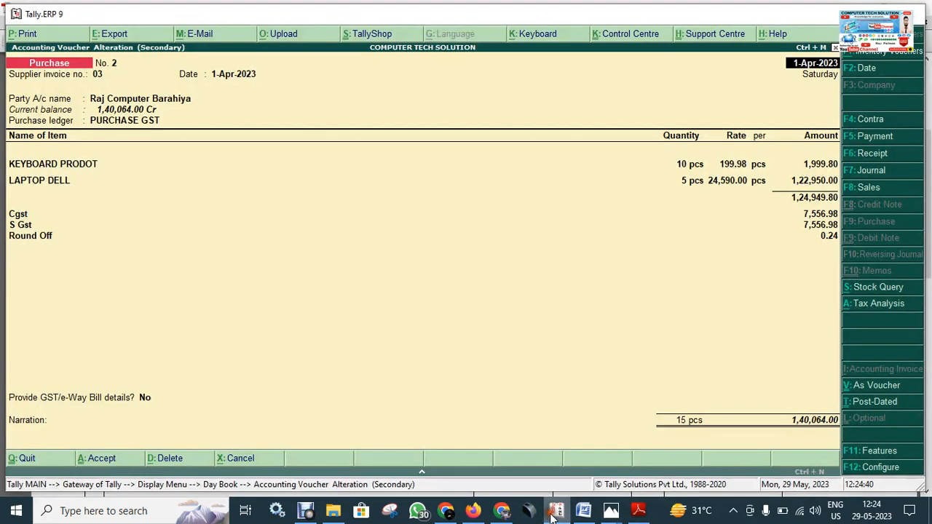
Step: Try to export the voucher in PDF format, A4 Portrait, overwriting the existing Accounting Voucher.pdf
{"action": "left_click", "coordinate": [115, 34]}
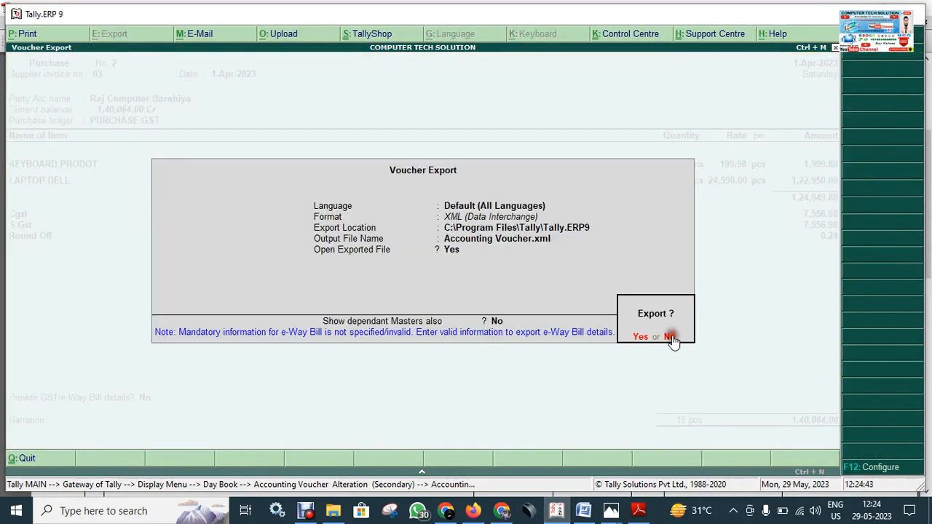
{"action": "left_click", "coordinate": [669, 339]}
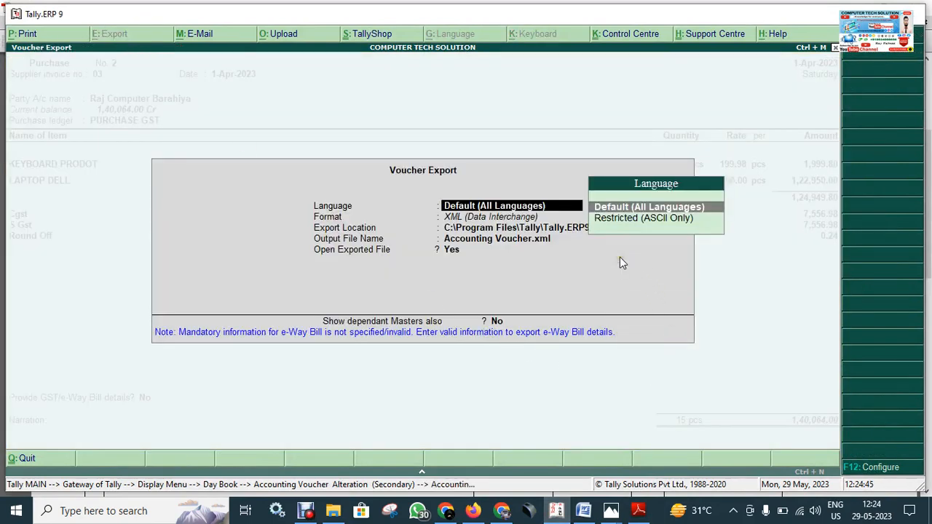
{"action": "key", "text": "Return"}
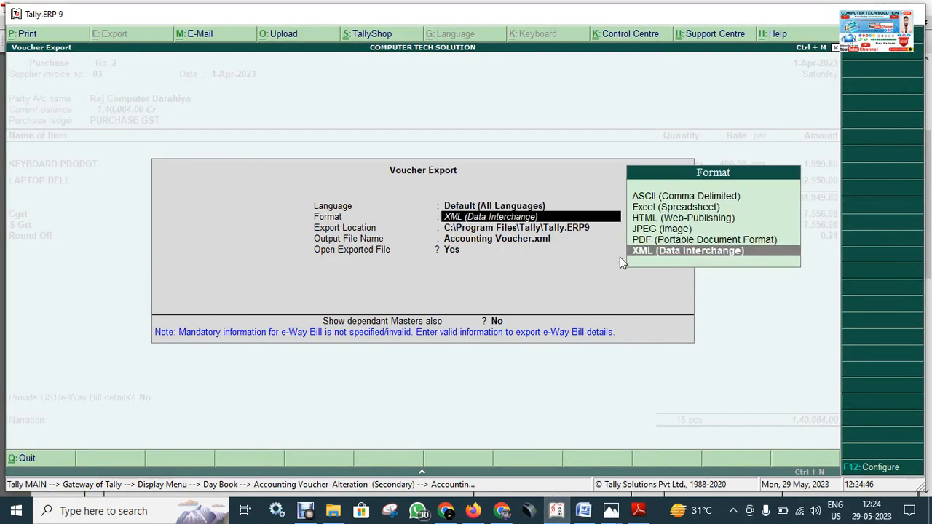
{"action": "left_click", "coordinate": [658, 245]}
{"action": "key", "text": "Return"}
{"action": "key", "text": "Return"}
{"action": "key", "text": "Return"}
{"action": "key", "text": "Return"}
{"action": "key", "text": "Return"}
{"action": "key", "text": "Return"}
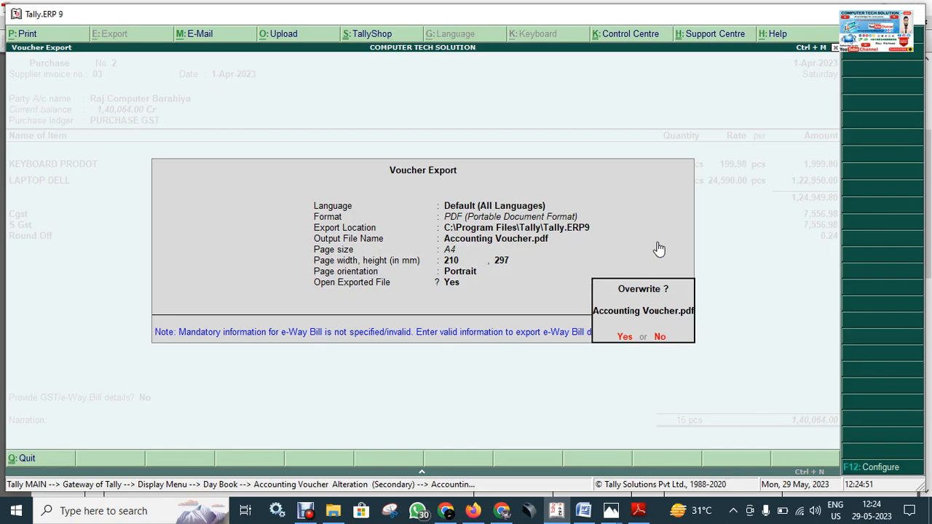
{"action": "key", "text": "Return"}
{"action": "key", "text": "Return"}
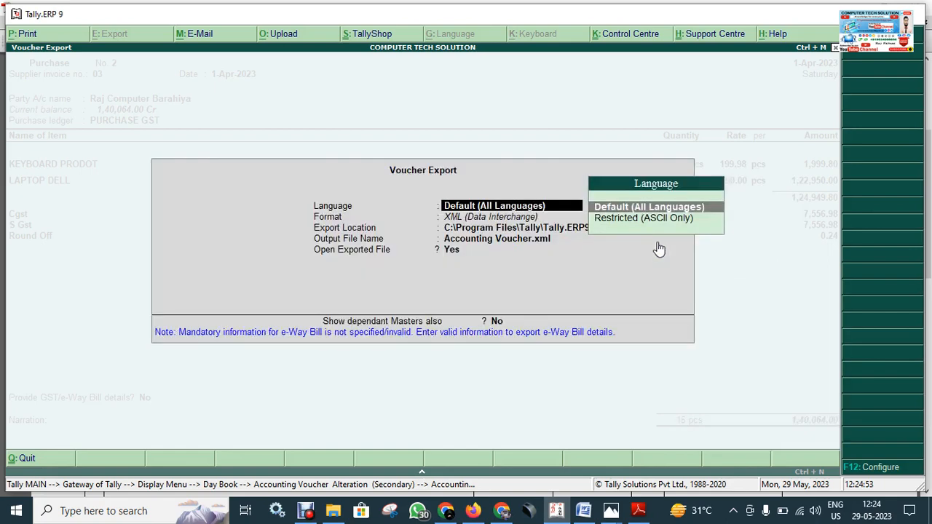
Step: Export the voucher in XML format over the existing Accounting Voucher.xml, with the exported folder set to open
{"action": "key", "text": "Return"}
{"action": "key", "text": "Return"}
{"action": "key", "text": "Return"}
{"action": "key", "text": "Return"}
{"action": "key", "text": "Return"}
{"action": "key", "text": "Return"}
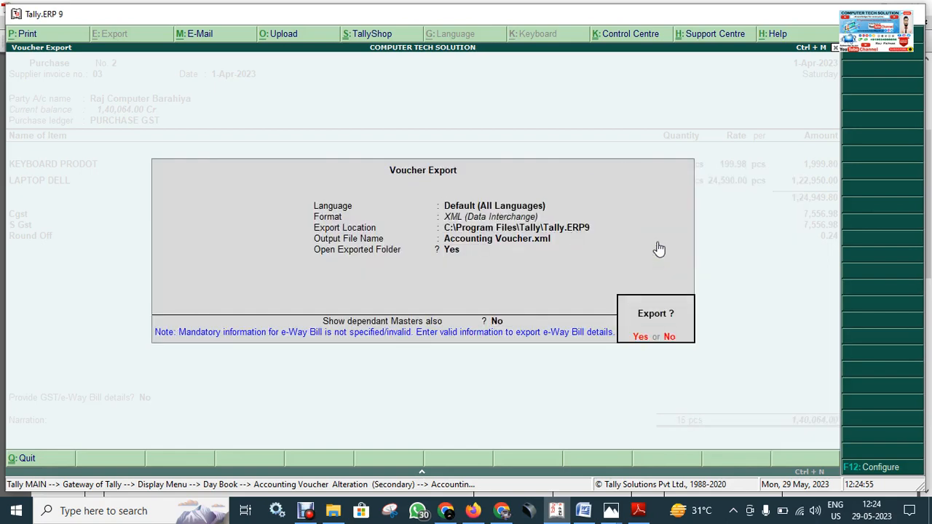
{"action": "key", "text": "Return"}
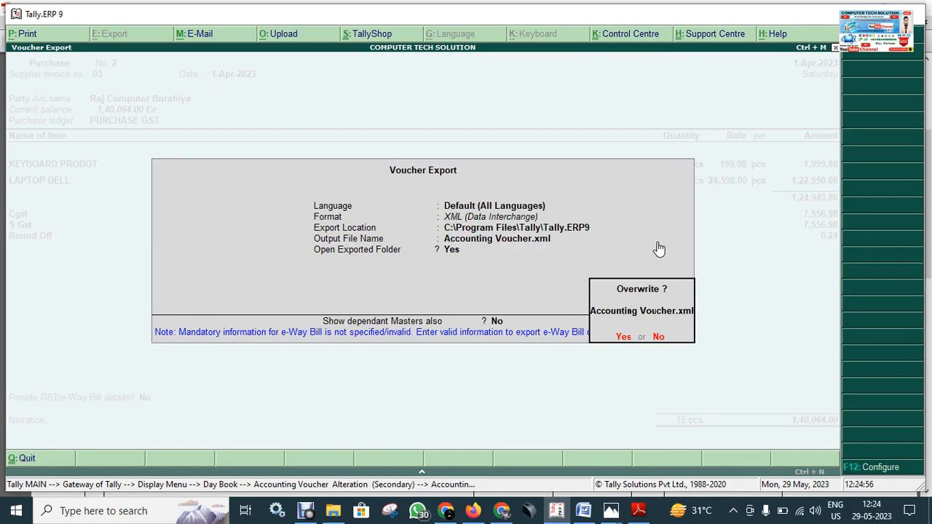
{"action": "left_click", "coordinate": [624, 337]}
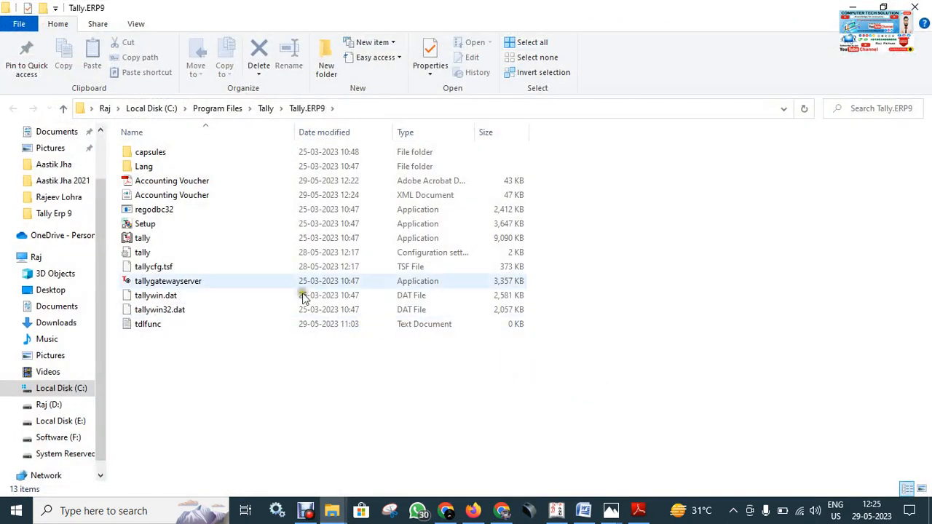
Step: Open and close the old Accounting Voucher PDF, delete both the PDF and XML files from the Tally.ERP9 folder, and close the folder
{"action": "left_click", "coordinate": [209, 183]}
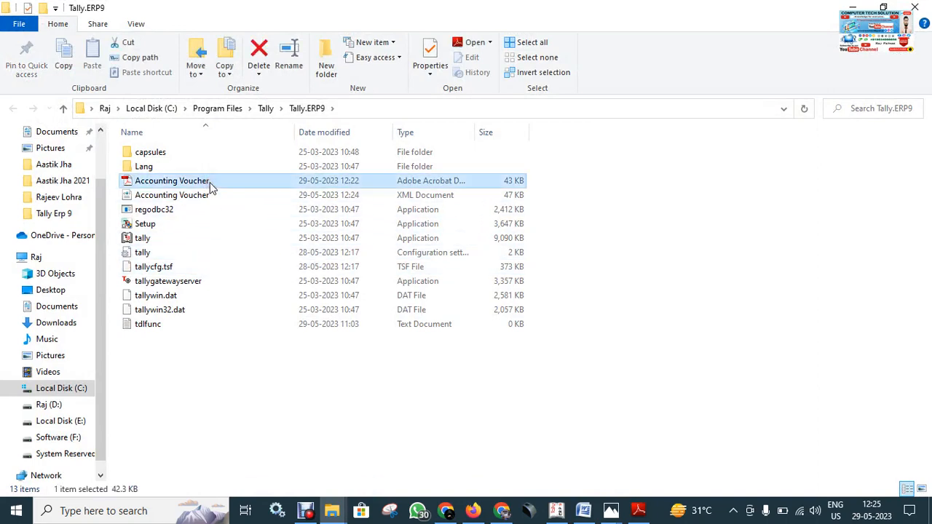
{"action": "double_click", "coordinate": [209, 182]}
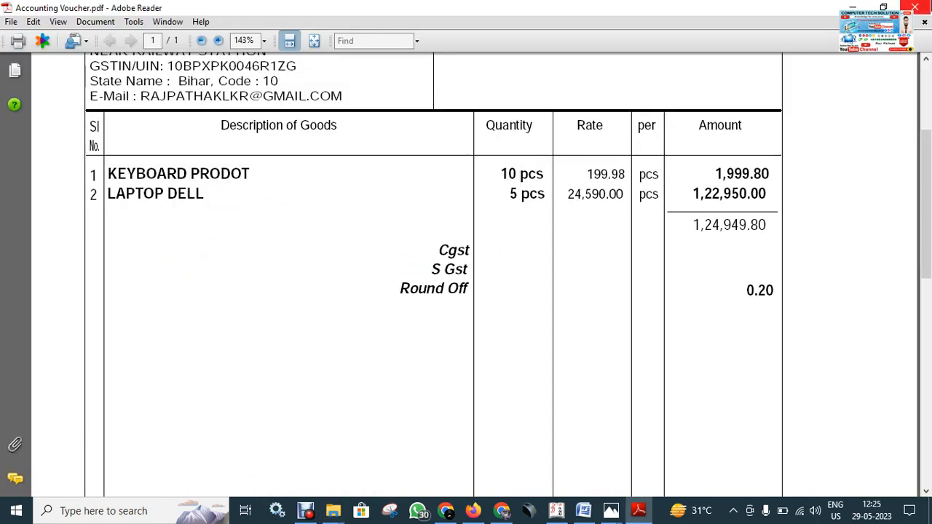
{"action": "left_click", "coordinate": [916, 7]}
{"action": "left_click", "coordinate": [205, 198]}
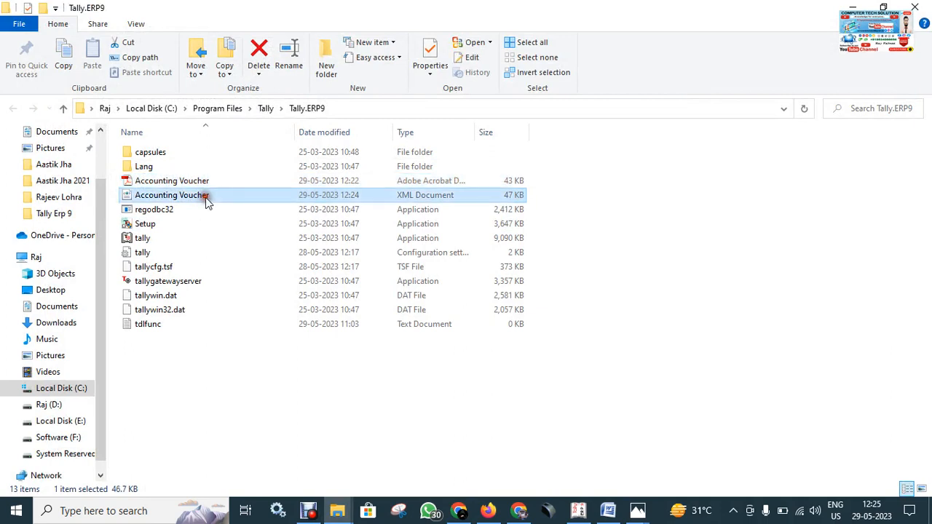
{"action": "left_click", "coordinate": [207, 182], "text": "ctrl"}
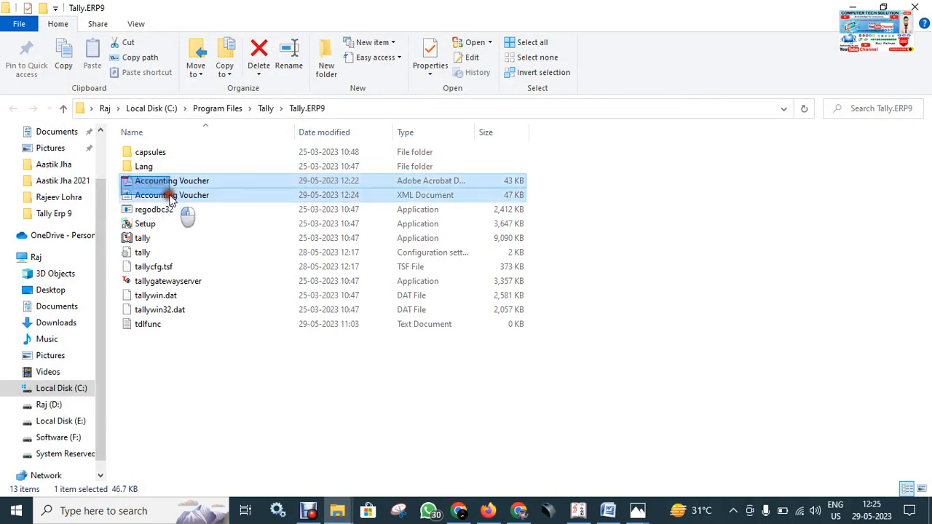
{"action": "key", "text": "Delete"}
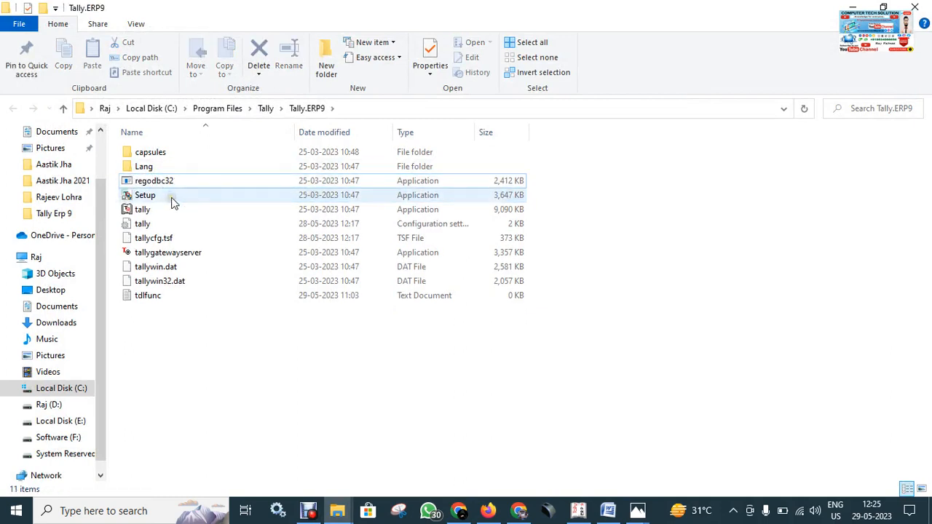
{"action": "left_click", "coordinate": [914, 7]}
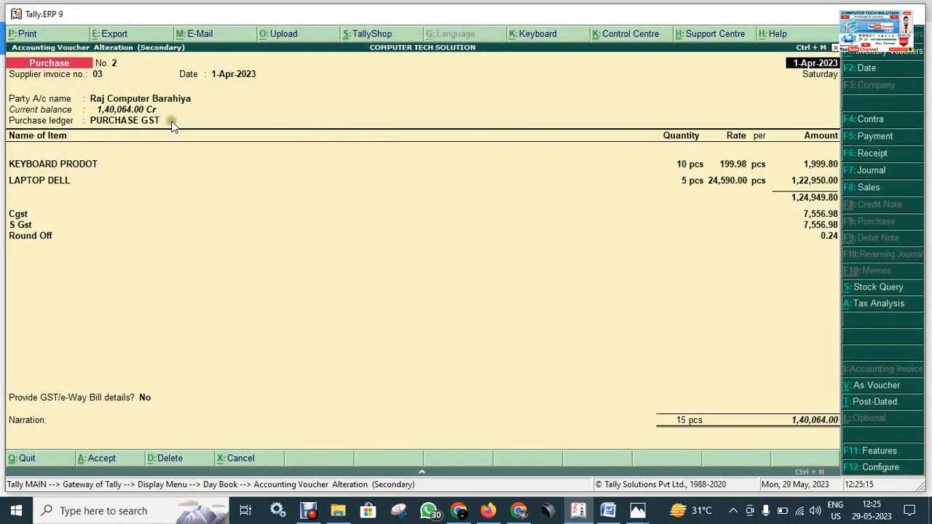
Step: Return to the Day Book and reopen the Raj Computer Barahiya purchase voucher
{"action": "key", "text": "Escape"}
{"action": "key", "text": "Return"}
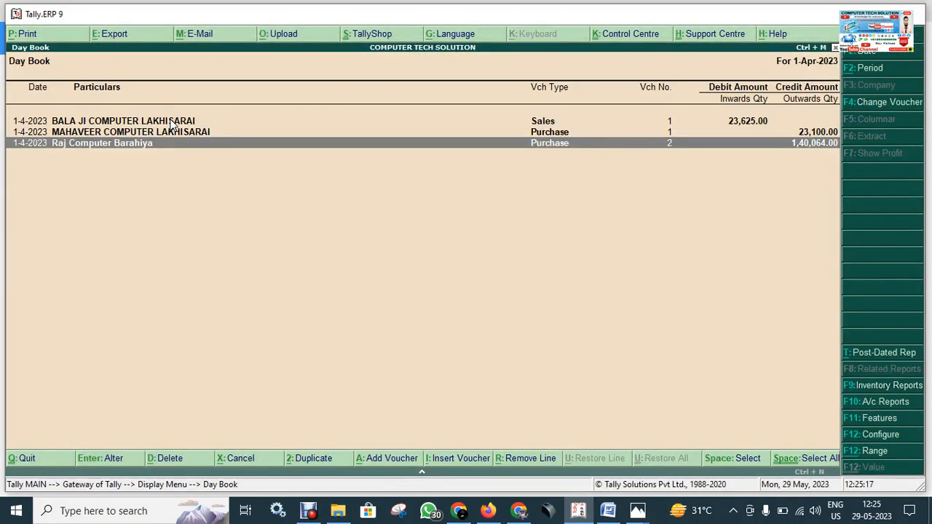
{"action": "key", "text": "Return"}
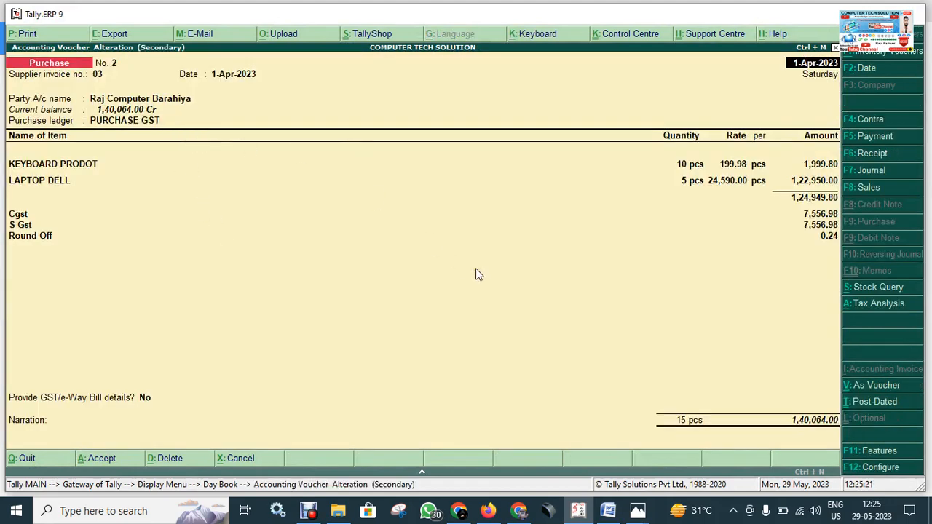
{"action": "left_click", "coordinate": [392, 328]}
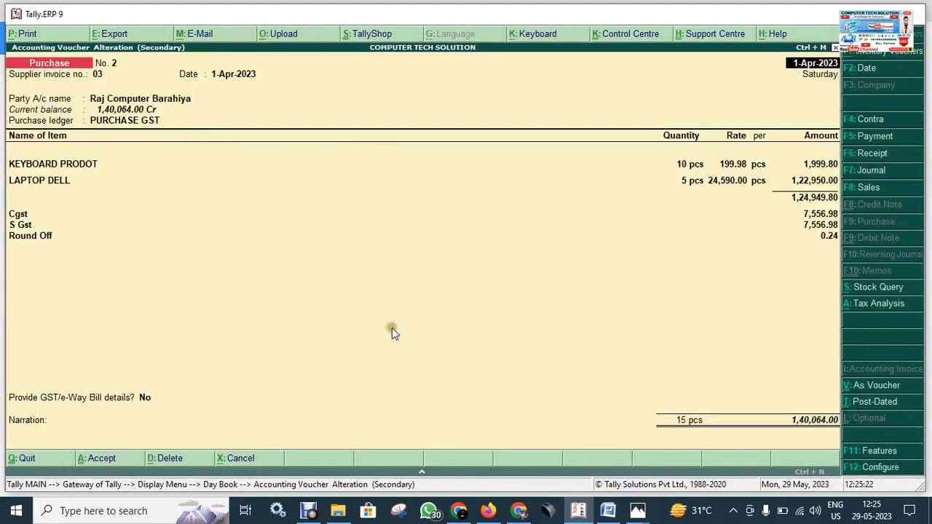
Step: Start exporting the voucher, reject the XML settings, and set the export format to PDF (Portable Document Format)
{"action": "left_click", "coordinate": [113, 36]}
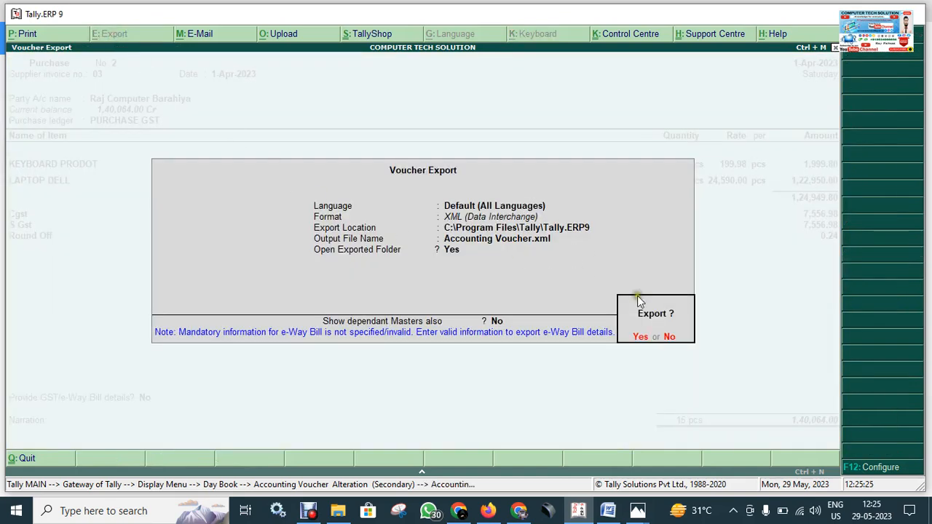
{"action": "left_click", "coordinate": [670, 338]}
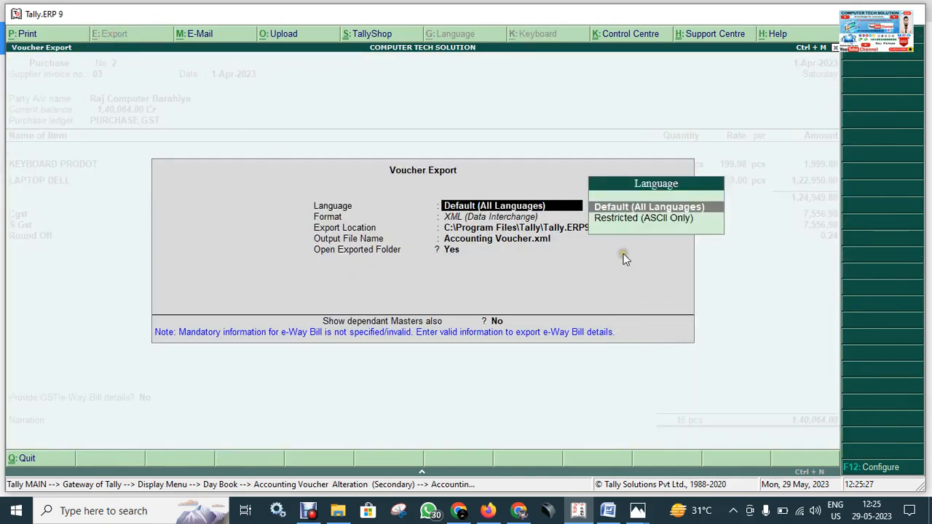
{"action": "key", "text": "Return"}
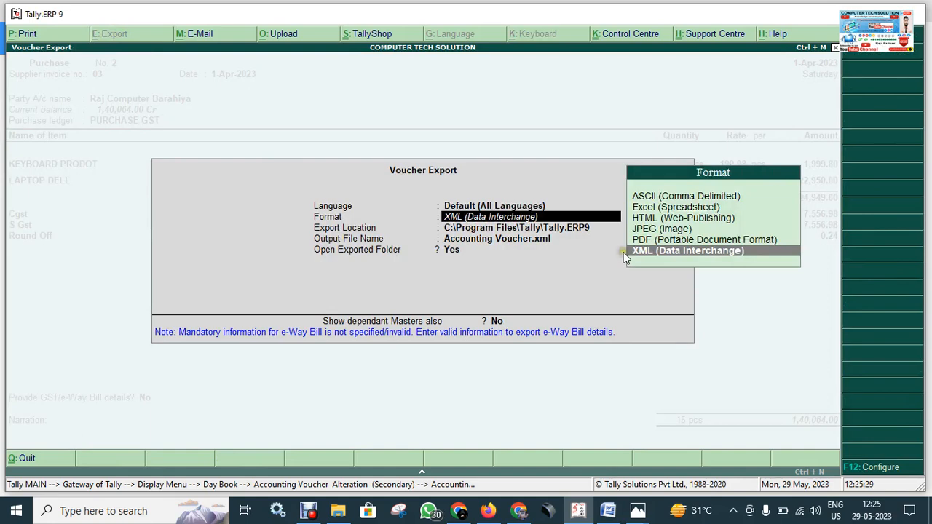
{"action": "key", "text": "Up"}
{"action": "key", "text": "Up"}
{"action": "key", "text": "Down"}
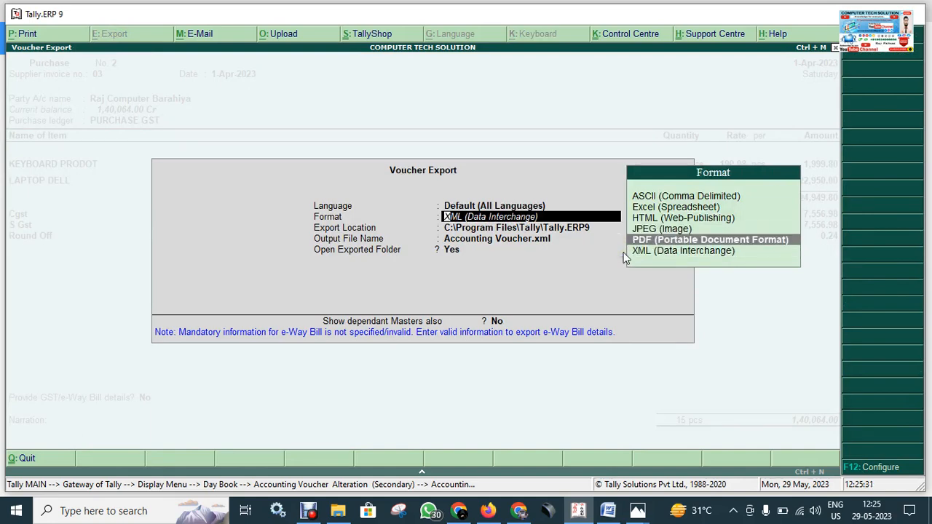
{"action": "key", "text": "Return"}
{"action": "key", "text": "Return"}
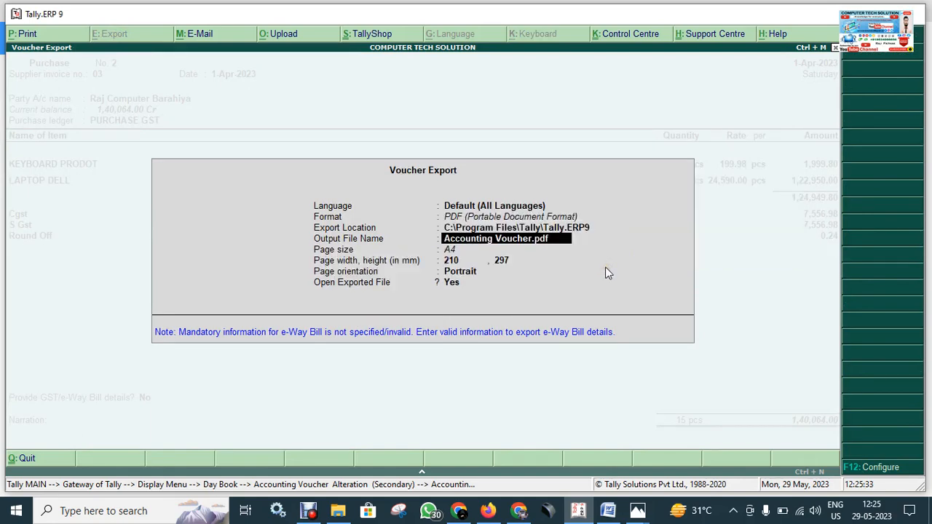
Step: Export the voucher as Accounting Voucher.pdf in A4 Portrait, with the exported file set to open
{"action": "key", "text": "Return"}
{"action": "key", "text": "Return"}
{"action": "key", "text": "Return"}
{"action": "key", "text": "Return"}
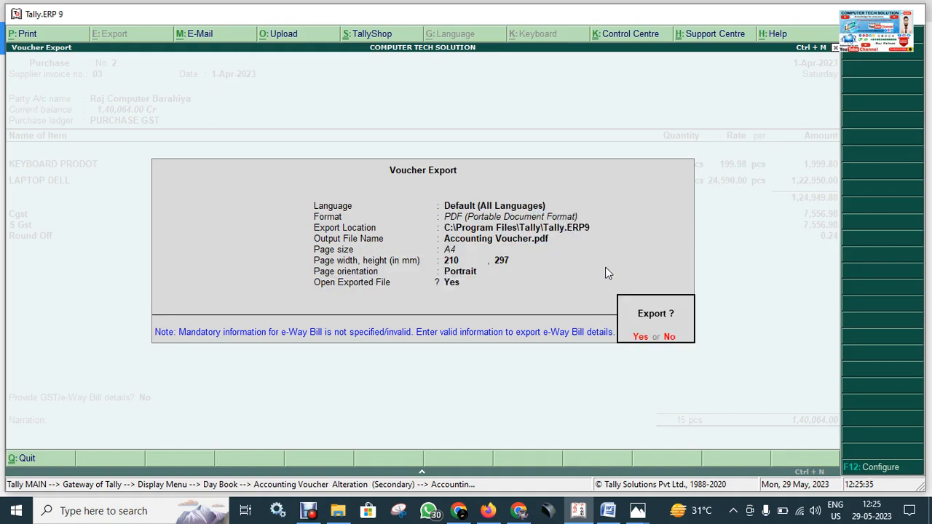
{"action": "key", "text": "Return"}
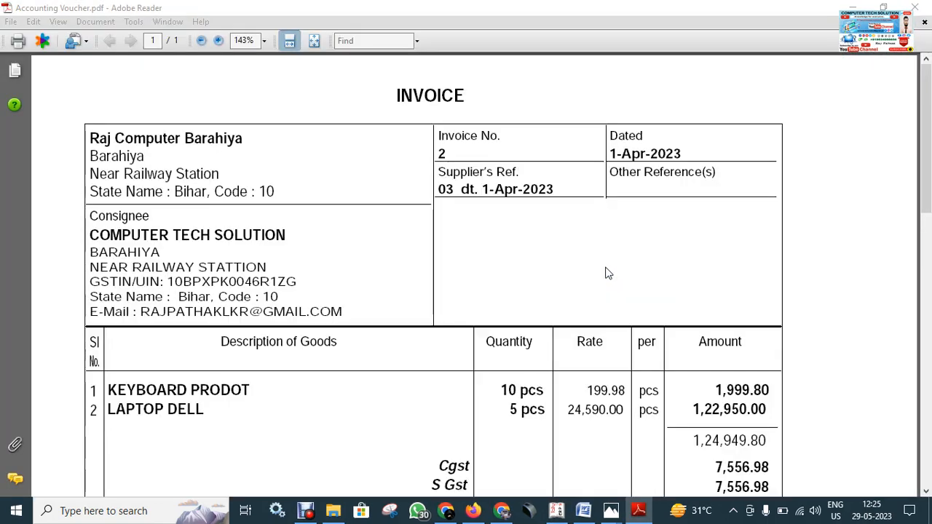
Step: Review the exported PDF invoice from the supplier header through the items, CGST, SGST and Round Off lines to the total and signatory block
{"action": "scroll", "coordinate": [666, 341], "scroll_direction": "down", "scroll_amount": 1}
{"action": "scroll", "coordinate": [671, 341], "scroll_direction": "down", "scroll_amount": 5}
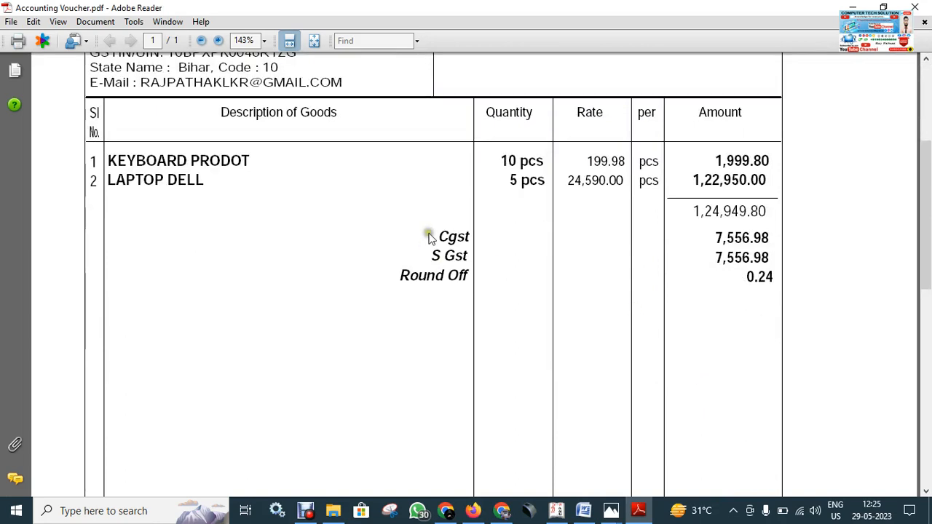
{"action": "scroll", "coordinate": [484, 263], "scroll_direction": "up", "scroll_amount": 3}
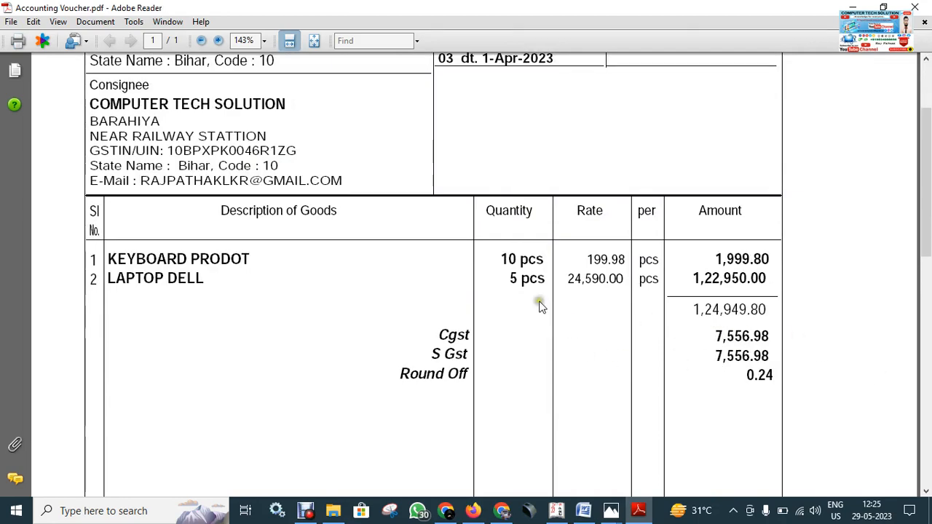
{"action": "scroll", "coordinate": [568, 357], "scroll_direction": "up", "scroll_amount": 4}
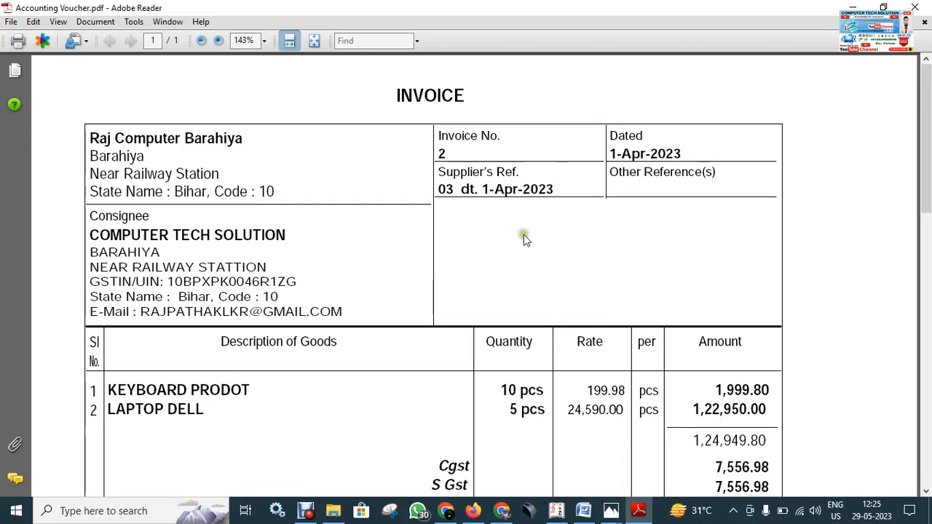
{"action": "scroll", "coordinate": [392, 290], "scroll_direction": "down", "scroll_amount": 6}
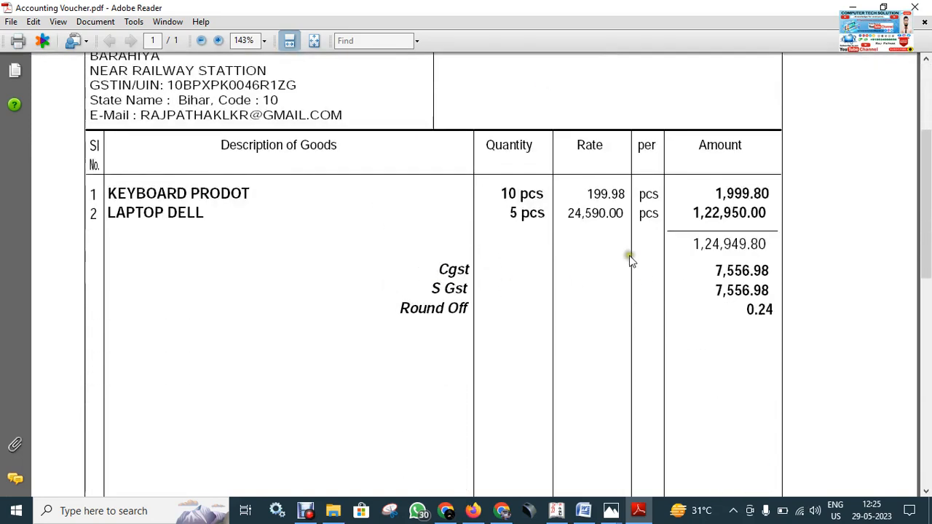
{"action": "scroll", "coordinate": [501, 269], "scroll_direction": "up", "scroll_amount": 5}
{"action": "scroll", "coordinate": [503, 278], "scroll_direction": "up", "scroll_amount": 1}
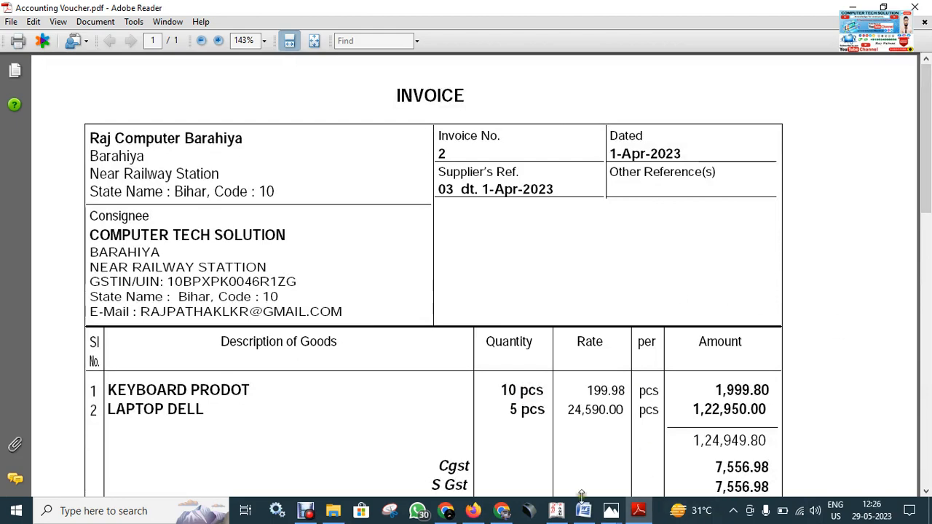
{"action": "left_click", "coordinate": [556, 511]}
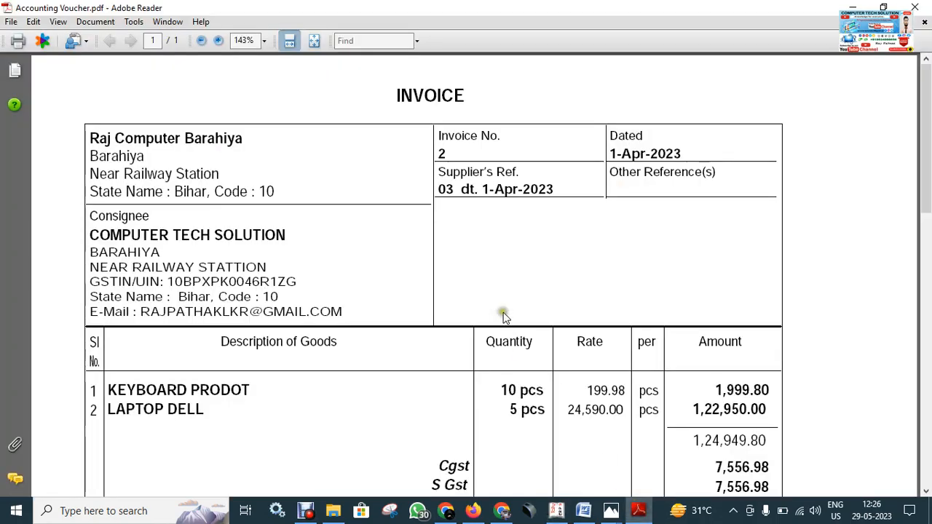
{"action": "scroll", "coordinate": [626, 339], "scroll_direction": "down", "scroll_amount": 10}
{"action": "scroll", "coordinate": [629, 340], "scroll_direction": "up", "scroll_amount": 10}
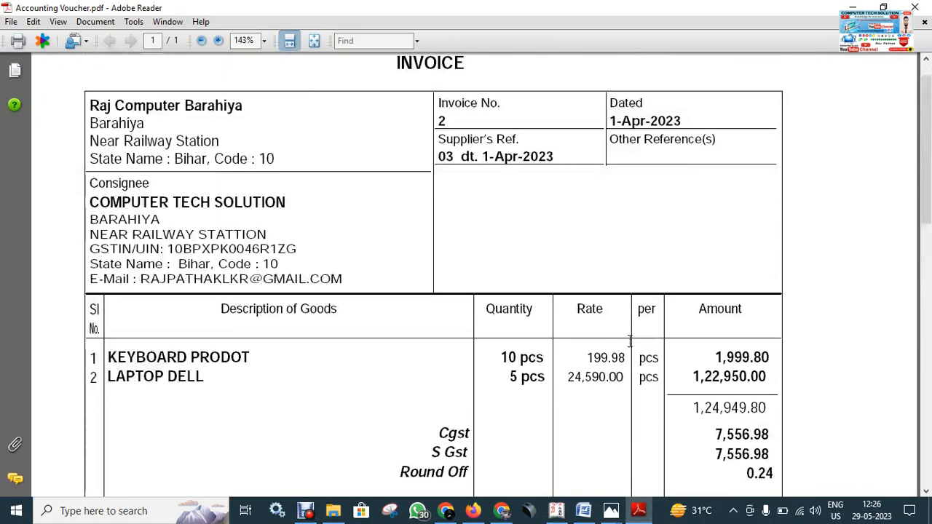
{"action": "scroll", "coordinate": [629, 341], "scroll_direction": "down", "scroll_amount": 10}
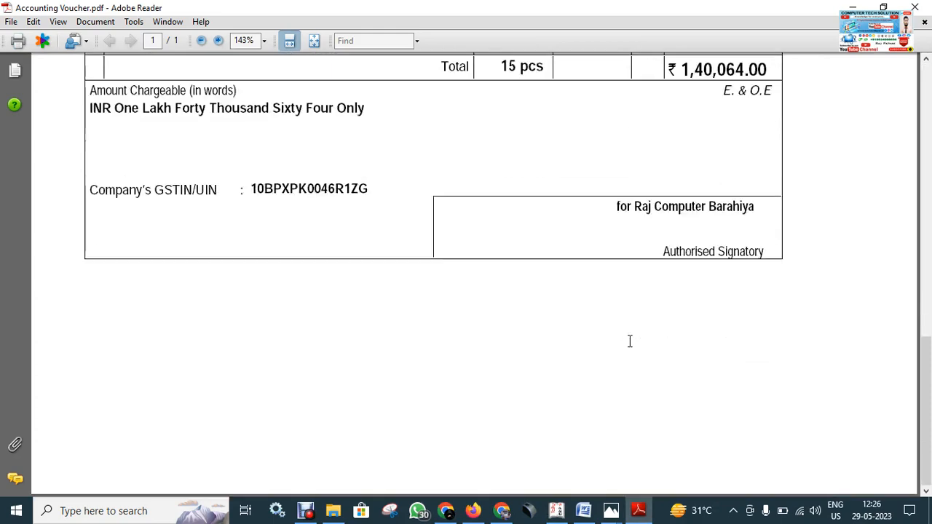
Step: Switch to Photos and display the image Lesson 6 Thumbnale.png
{"action": "mouse_move", "coordinate": [610, 511]}
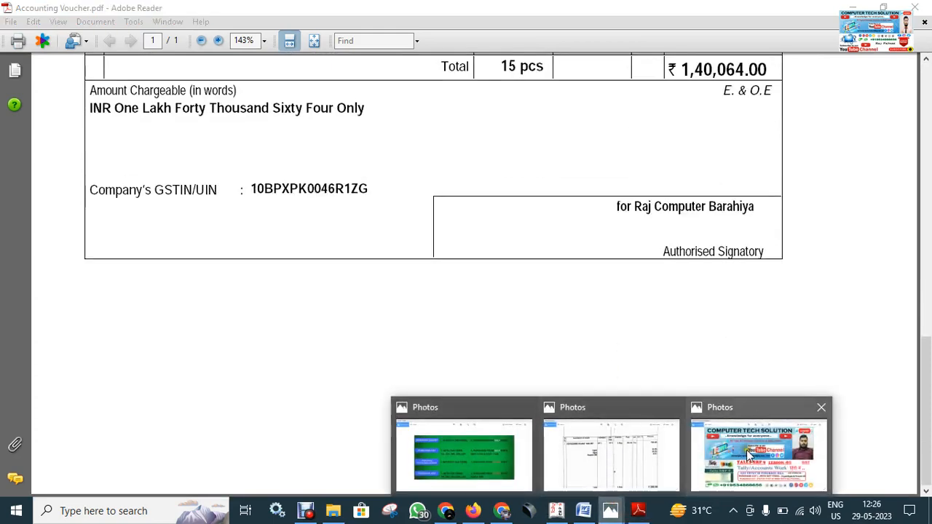
{"action": "left_click", "coordinate": [763, 466]}
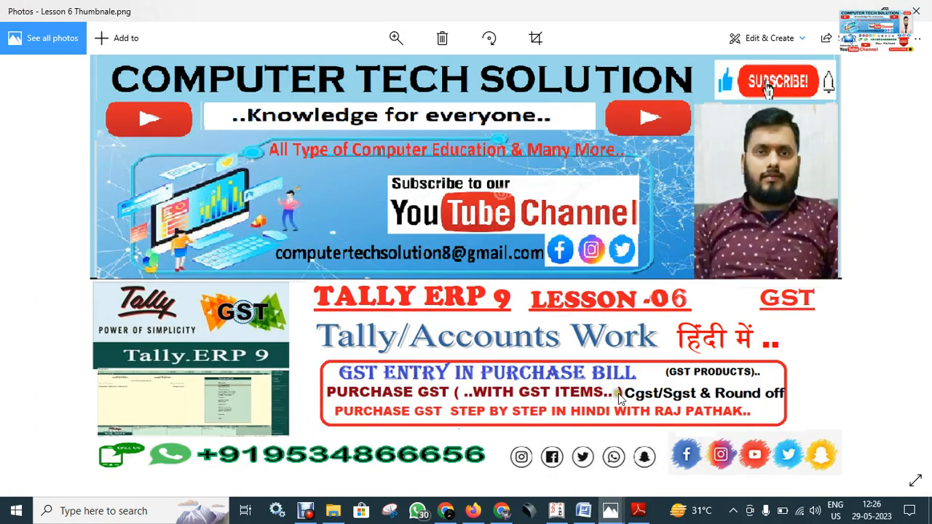